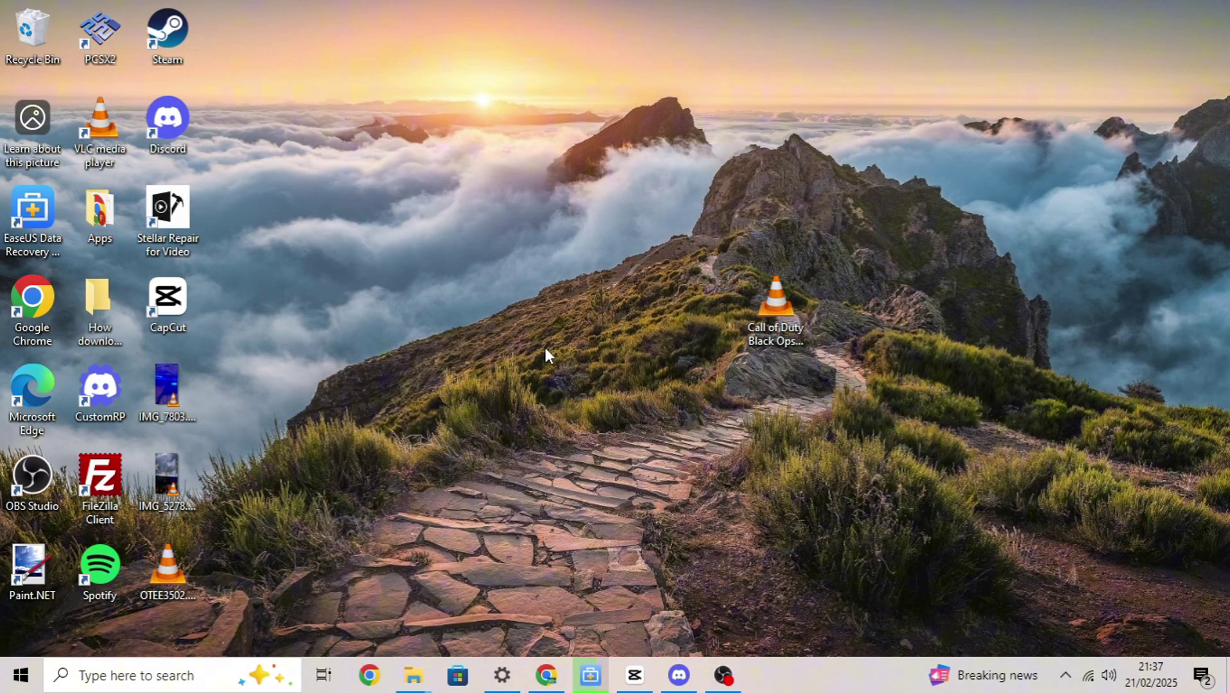
Navigate the FlamingImmortal site to the PS3 MODS/Content XMB page
{"action": "left_click", "coordinate": [546, 674]}
{"action": "left_click", "coordinate": [86, 110]}
{"action": "scroll", "coordinate": [286, 201], "scroll_direction": "down", "scroll_amount": 5}
{"action": "scroll", "coordinate": [206, 235], "scroll_direction": "down", "scroll_amount": 4}
{"action": "scroll", "coordinate": [205, 239], "scroll_direction": "up", "scroll_amount": 2}
{"action": "scroll", "coordinate": [205, 239], "scroll_direction": "up", "scroll_amount": 2}
{"action": "left_click", "coordinate": [187, 286]}
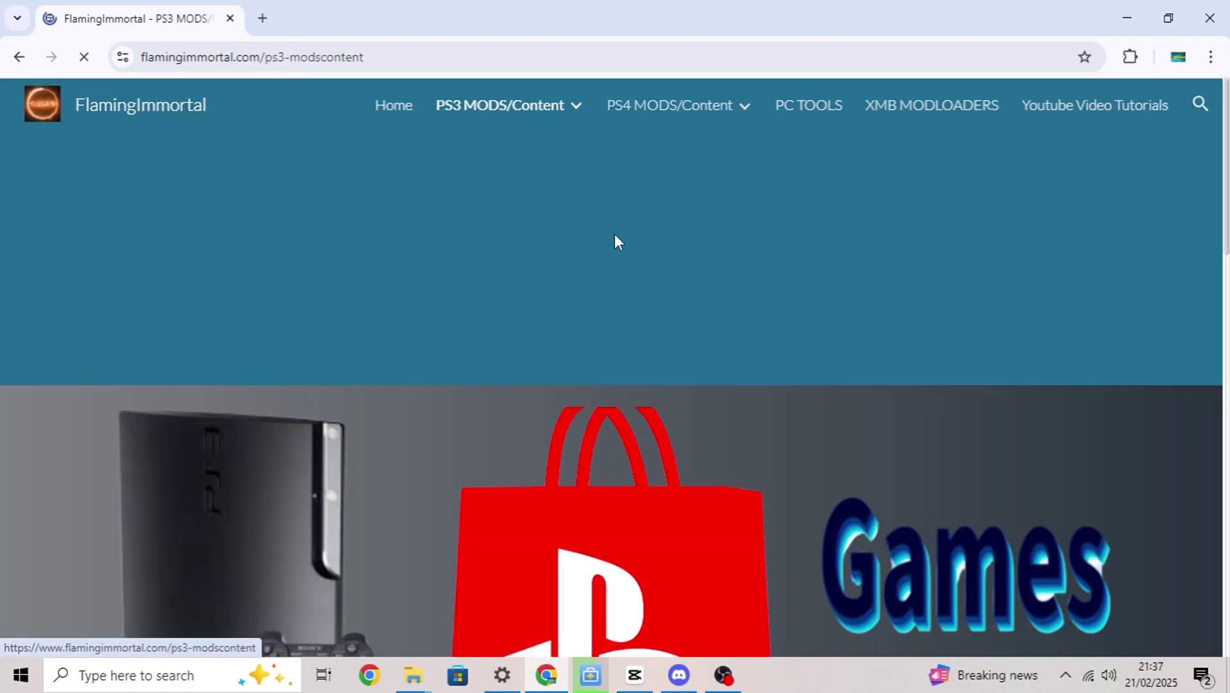
{"action": "scroll", "coordinate": [615, 242], "scroll_direction": "down", "scroll_amount": 10}
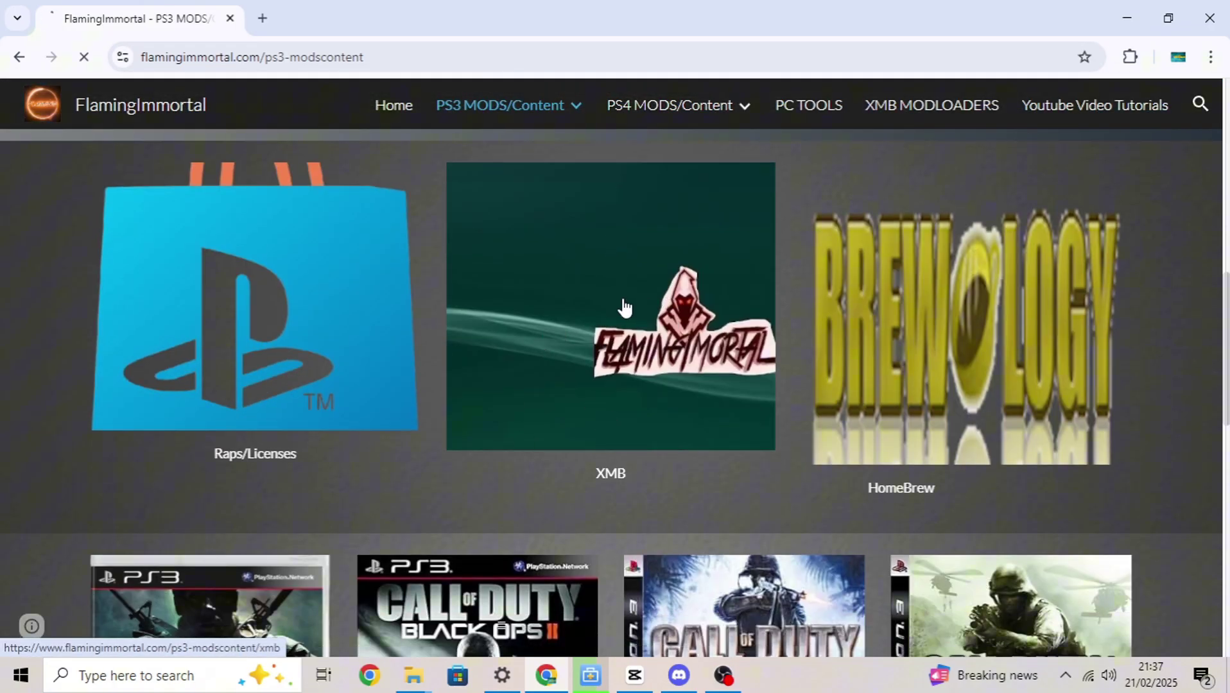
{"action": "left_click", "coordinate": [624, 309]}
{"action": "scroll", "coordinate": [388, 234], "scroll_direction": "down", "scroll_amount": 5}
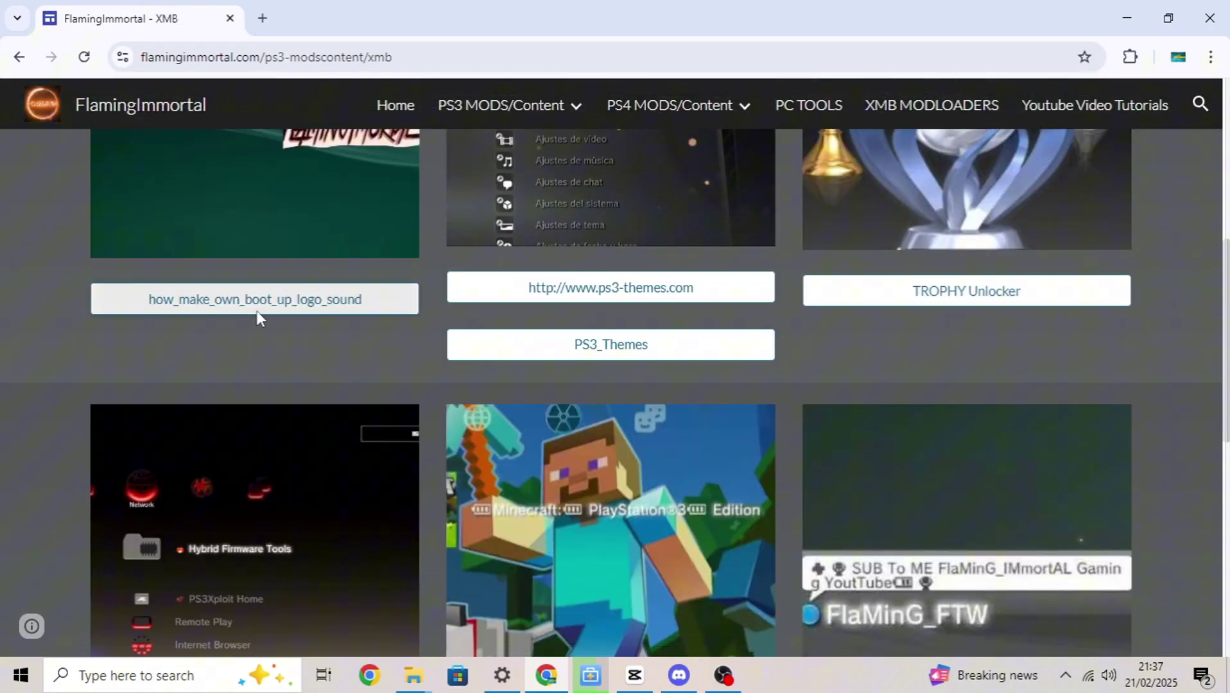
Download how make own boot up logo sound.rar from MediaFire to the Desktop
{"action": "left_click", "coordinate": [257, 312]}
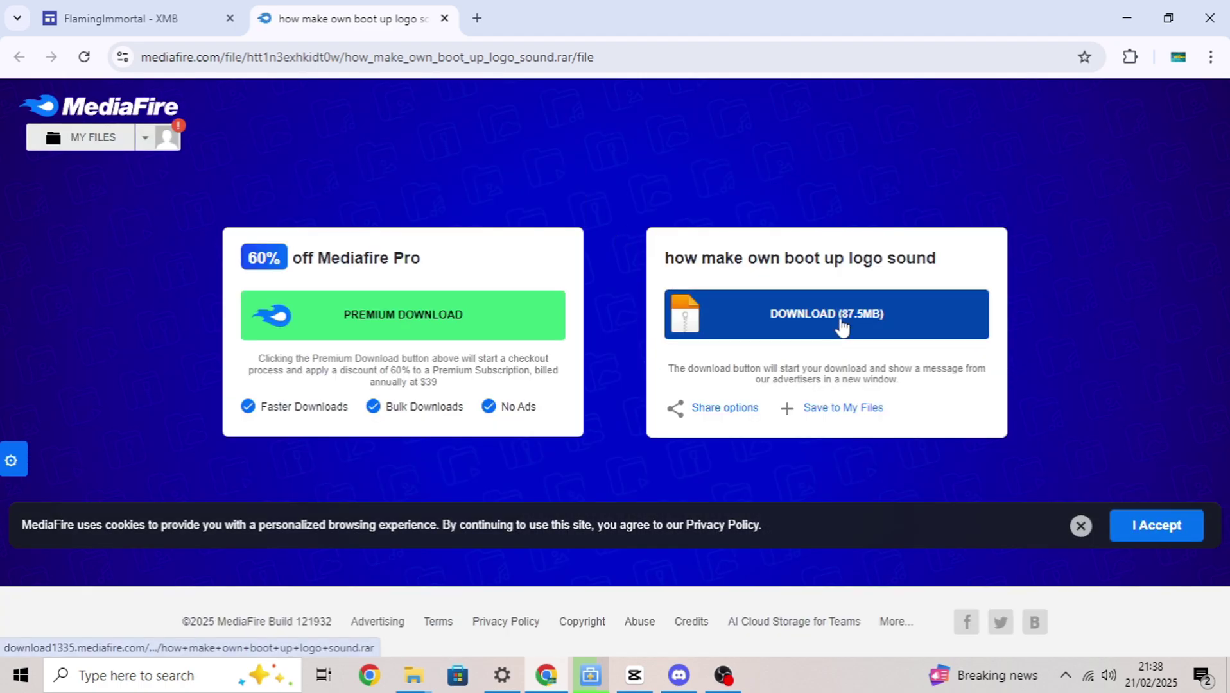
{"action": "left_click", "coordinate": [842, 334]}
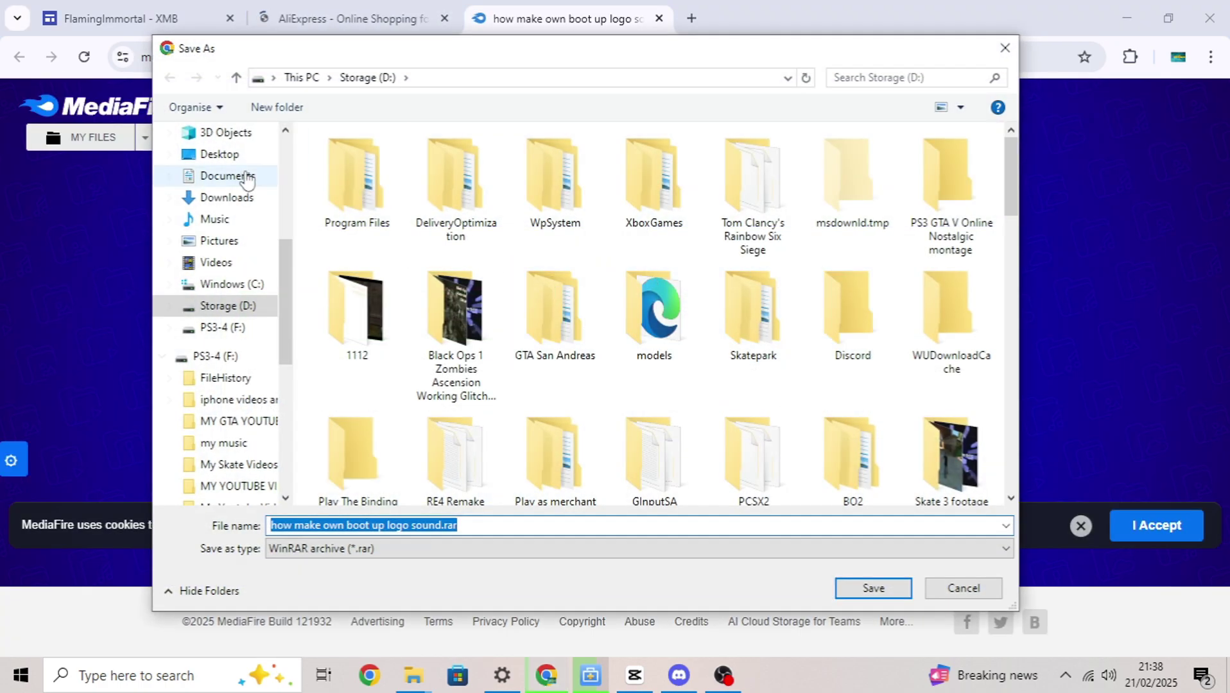
{"action": "left_click", "coordinate": [219, 154]}
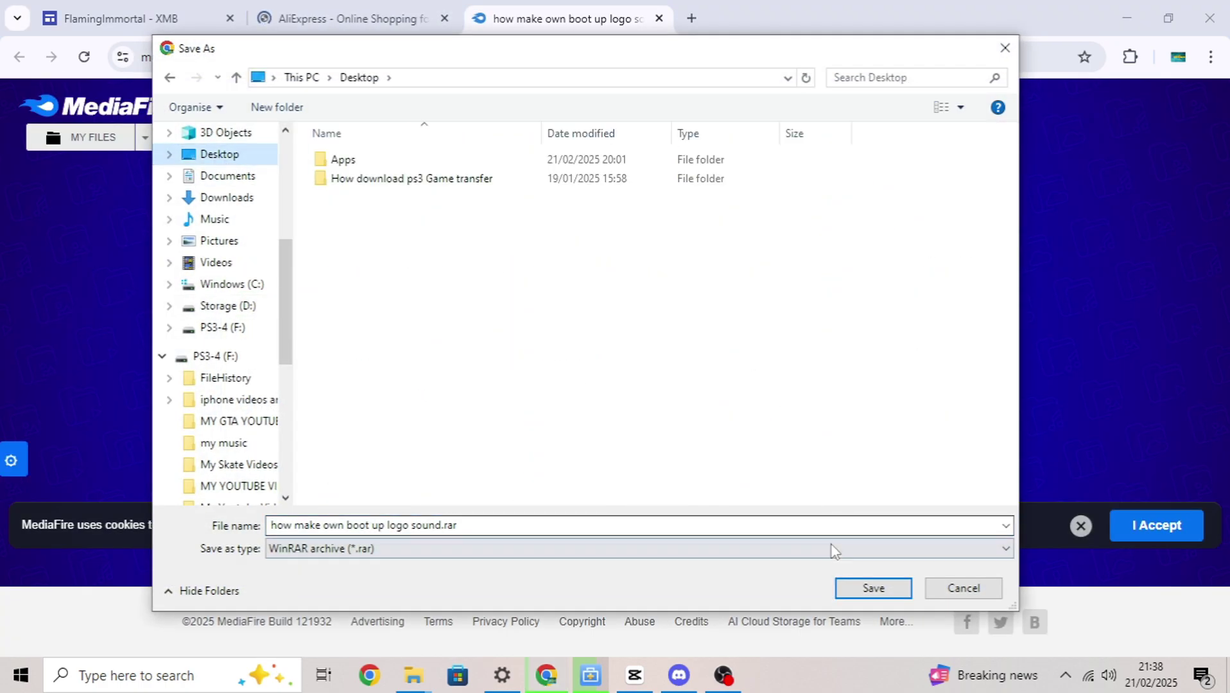
{"action": "left_click", "coordinate": [873, 588]}
{"action": "left_click", "coordinate": [1142, 59]}
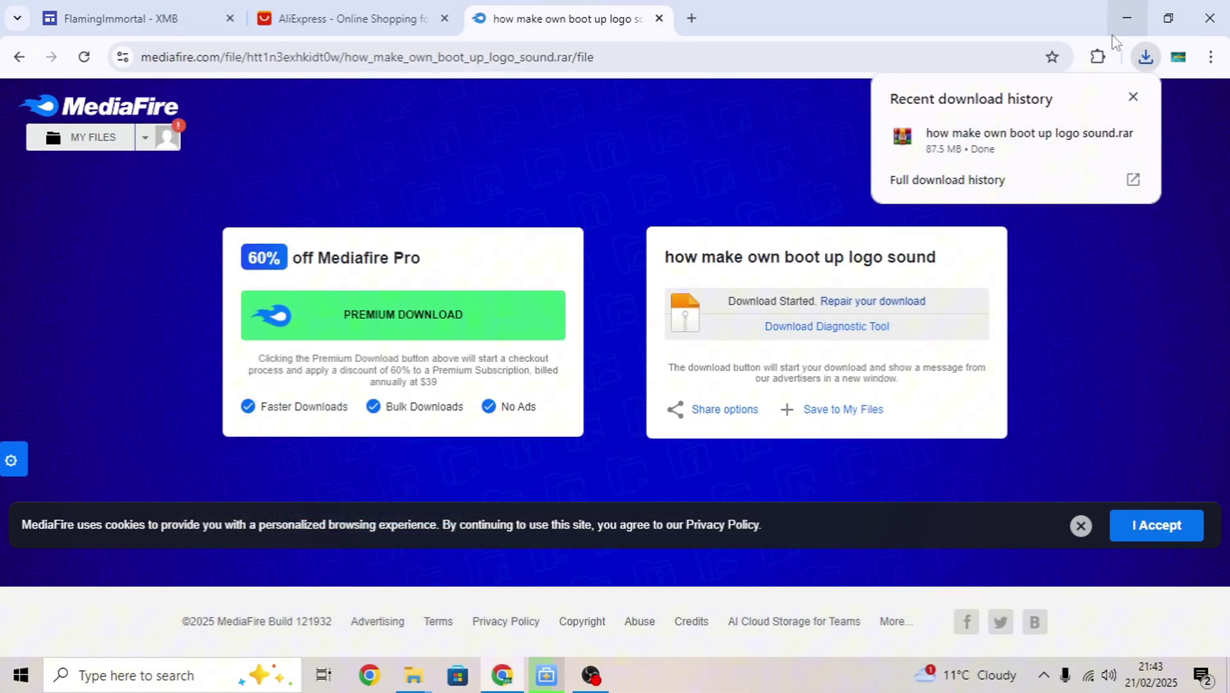
Extract the downloaded .rar archive into its own folder on the desktop
{"action": "left_click", "coordinate": [1135, 24]}
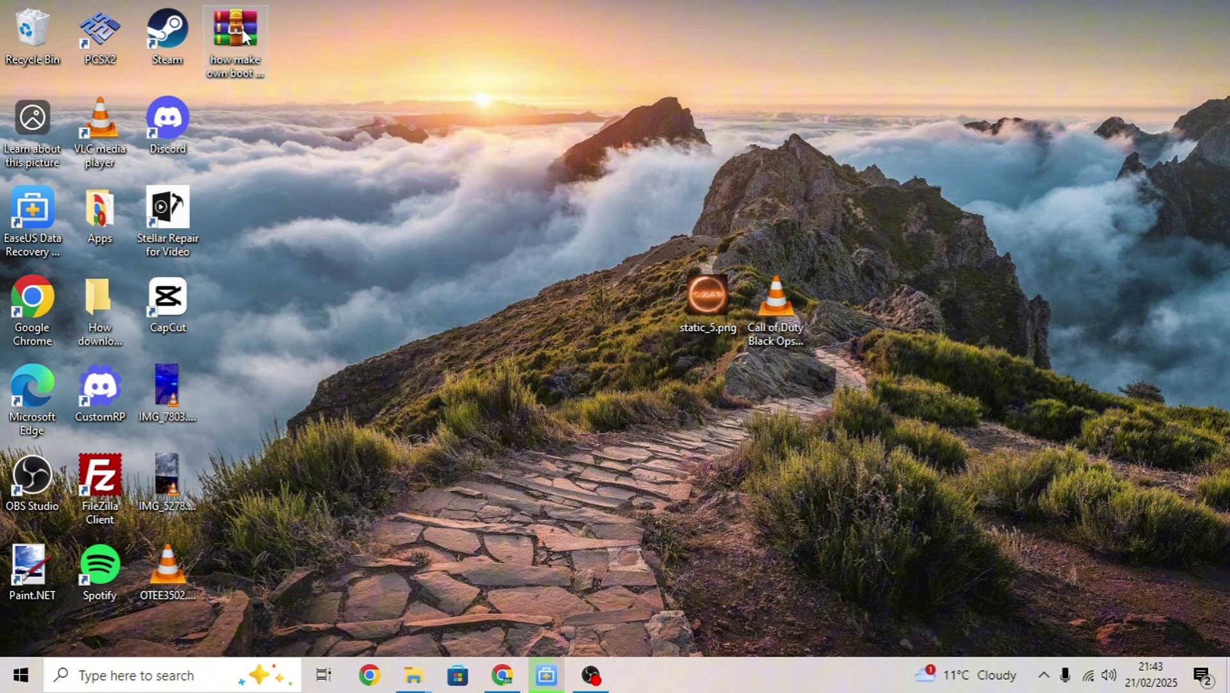
{"action": "left_click_drag", "start_coordinate": [235, 32], "coordinate": [610, 278]}
{"action": "right_click", "coordinate": [620, 283]}
{"action": "left_click", "coordinate": [748, 373]}
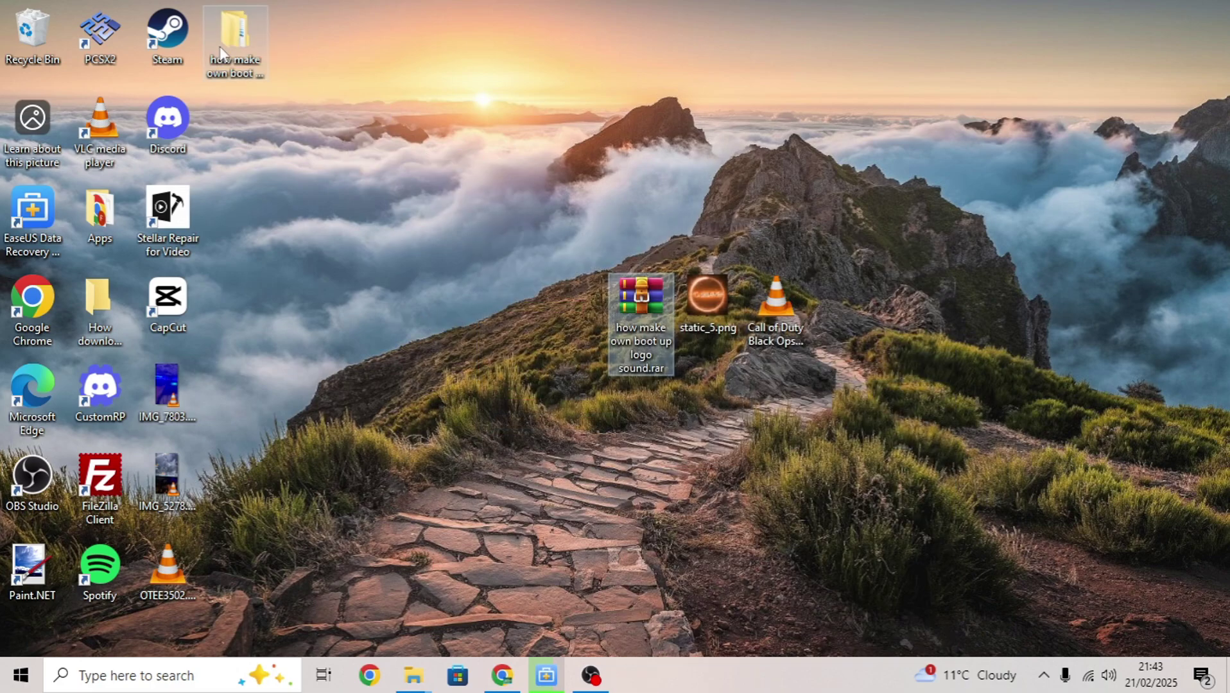
Browse into the extracted tools folder and run XviD4PSP_5.0.37.8_r132.exe
{"action": "left_click_drag", "start_coordinate": [225, 50], "coordinate": [637, 310]}
{"action": "double_click", "coordinate": [637, 309]}
{"action": "double_click", "coordinate": [412, 149]}
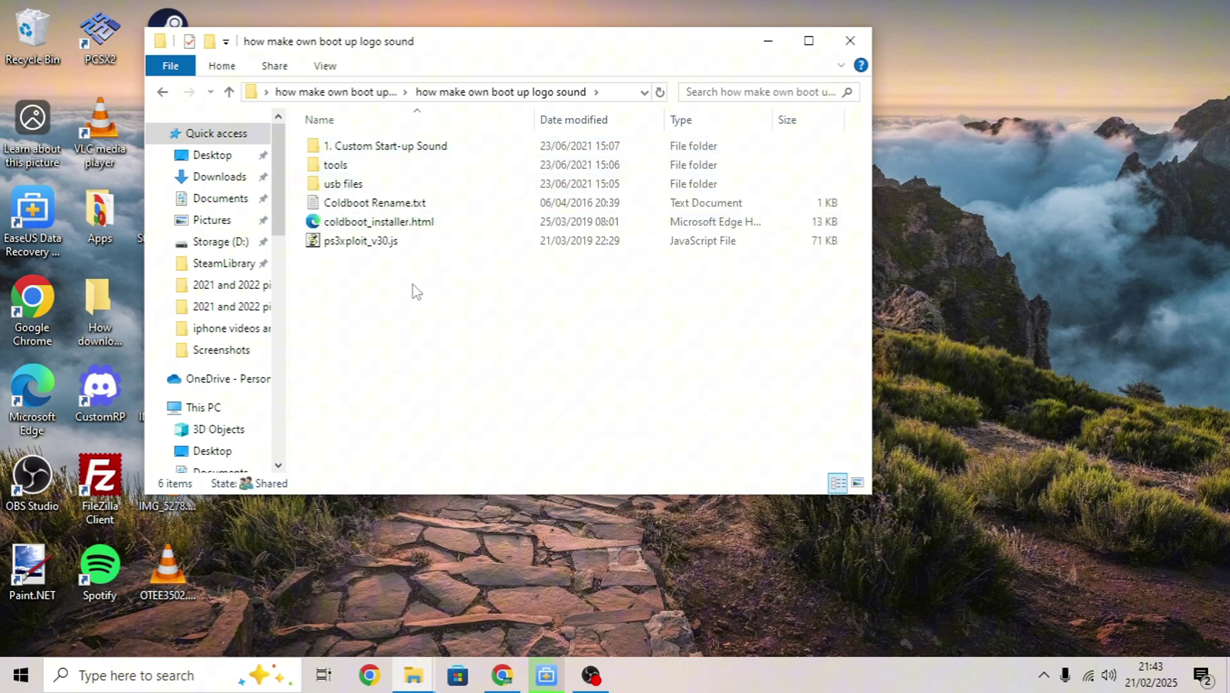
{"action": "left_click", "coordinate": [857, 483]}
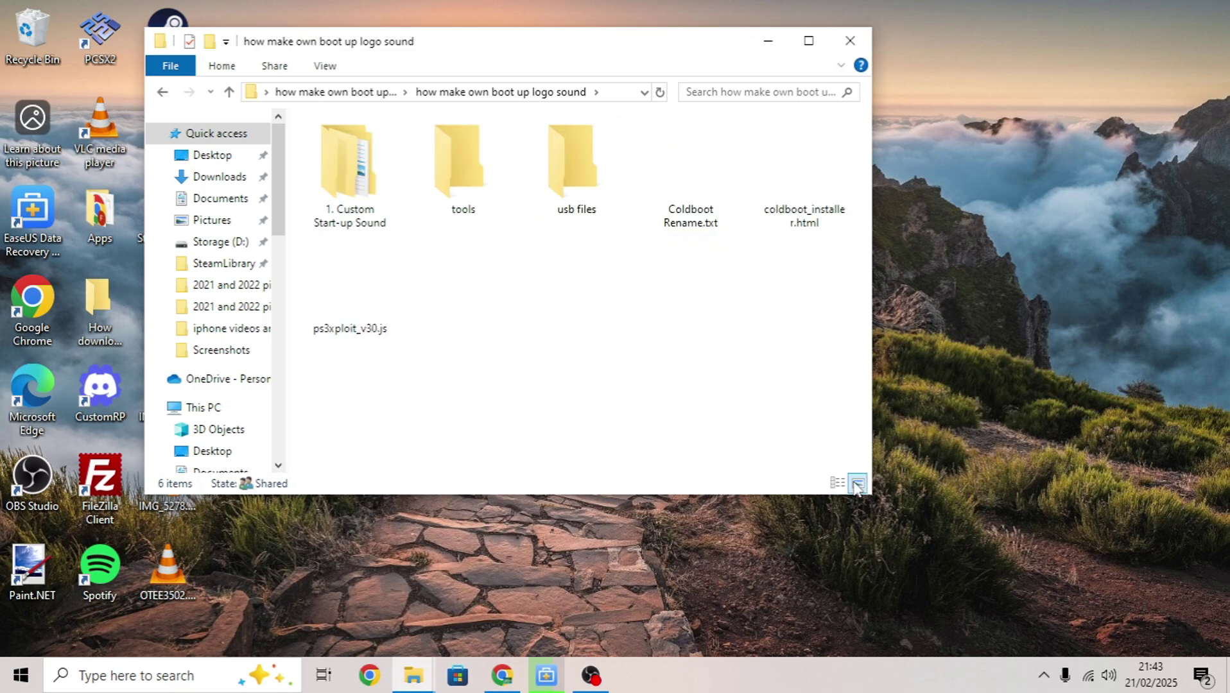
{"action": "double_click", "coordinate": [588, 183]}
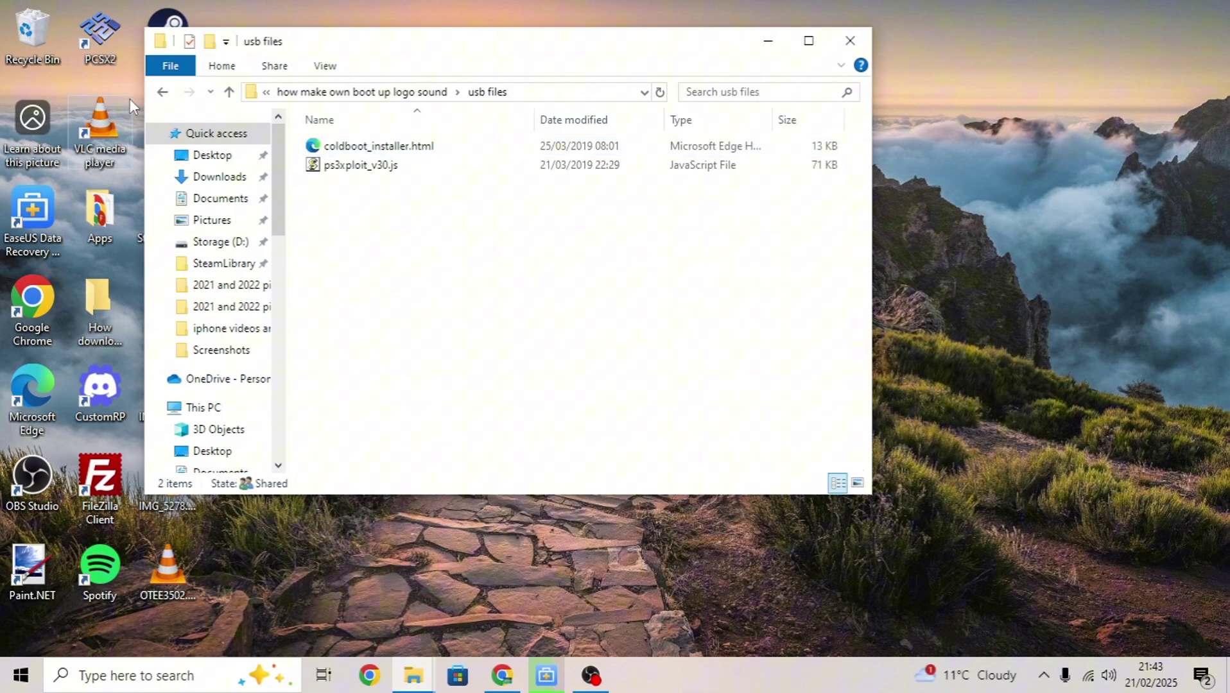
{"action": "left_click", "coordinate": [162, 91]}
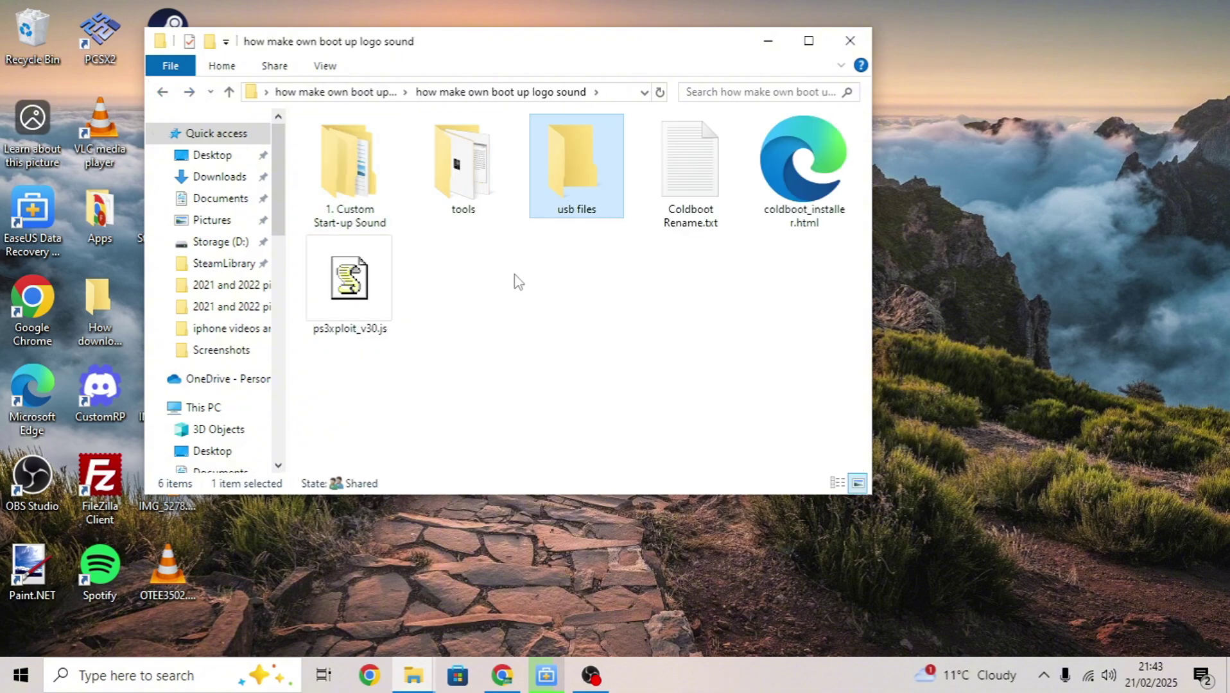
{"action": "double_click", "coordinate": [473, 168]}
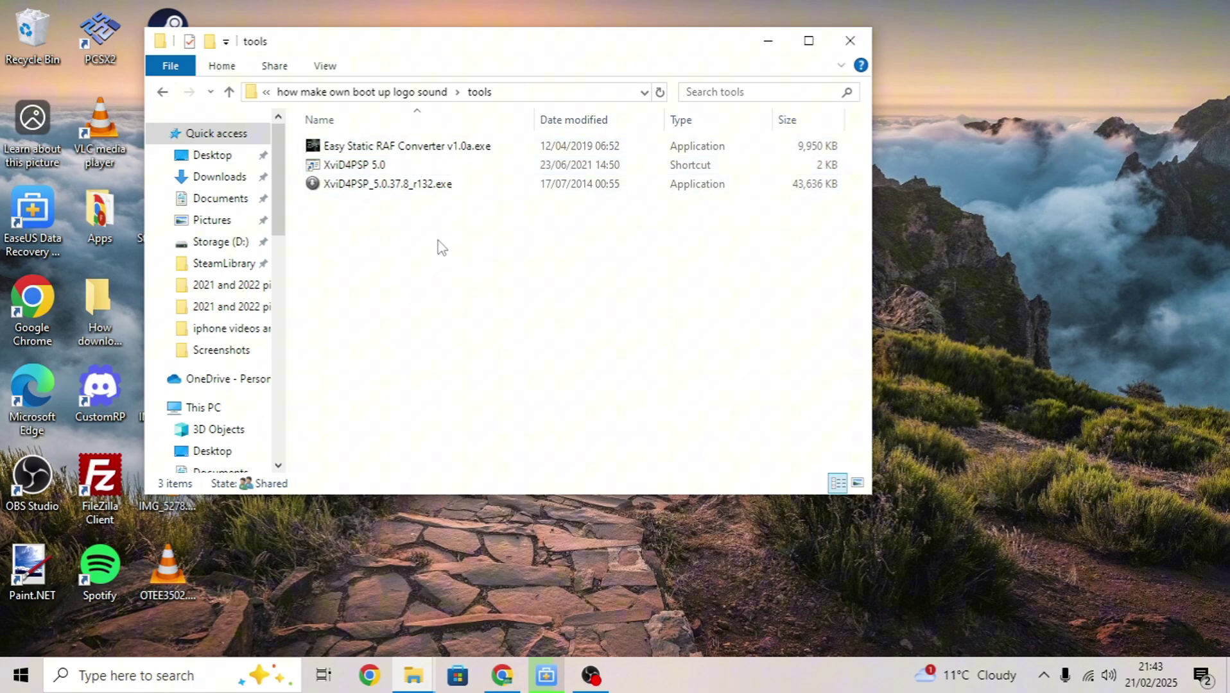
{"action": "left_click", "coordinate": [406, 187]}
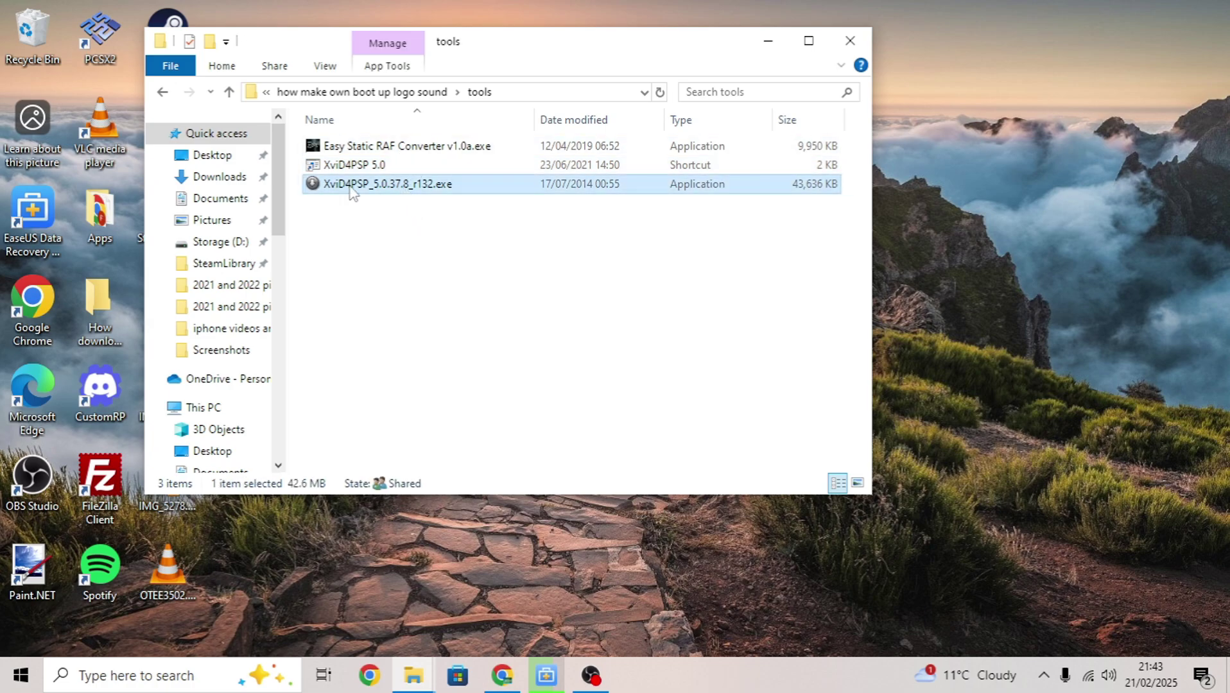
{"action": "double_click", "coordinate": [403, 188]}
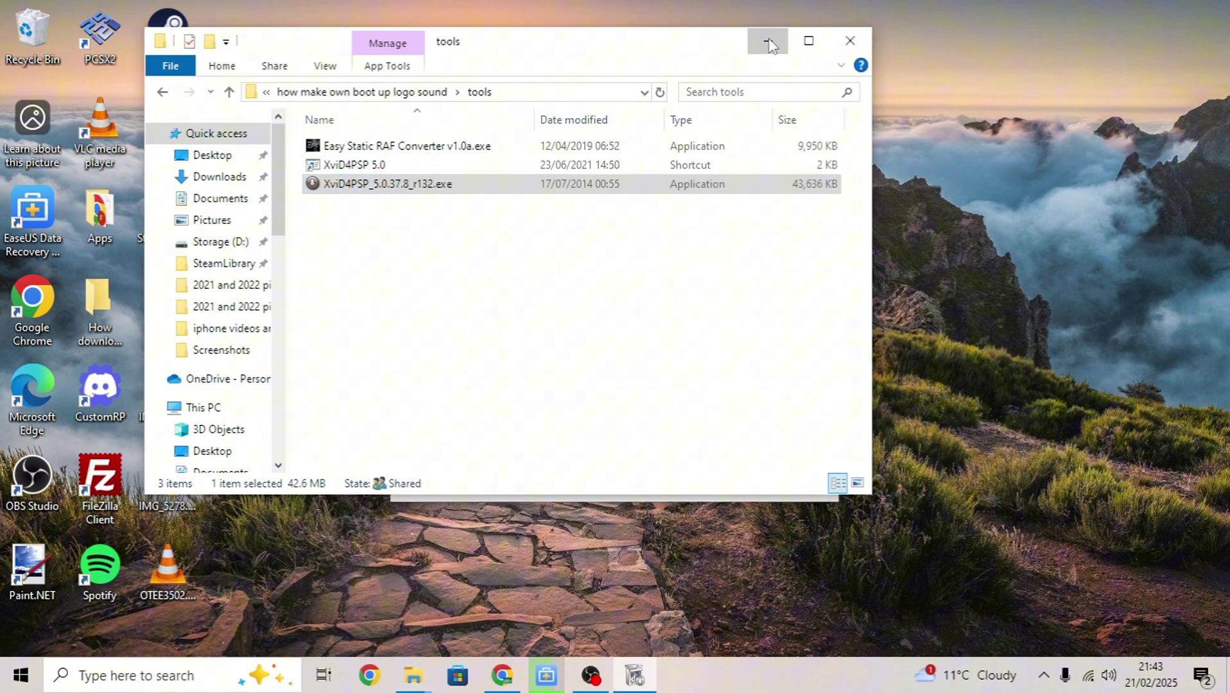
Install XviD4PSP 5.0.37.8 with default components and install location
{"action": "left_click", "coordinate": [768, 40]}
{"action": "left_click", "coordinate": [715, 482]}
{"action": "left_click", "coordinate": [715, 481]}
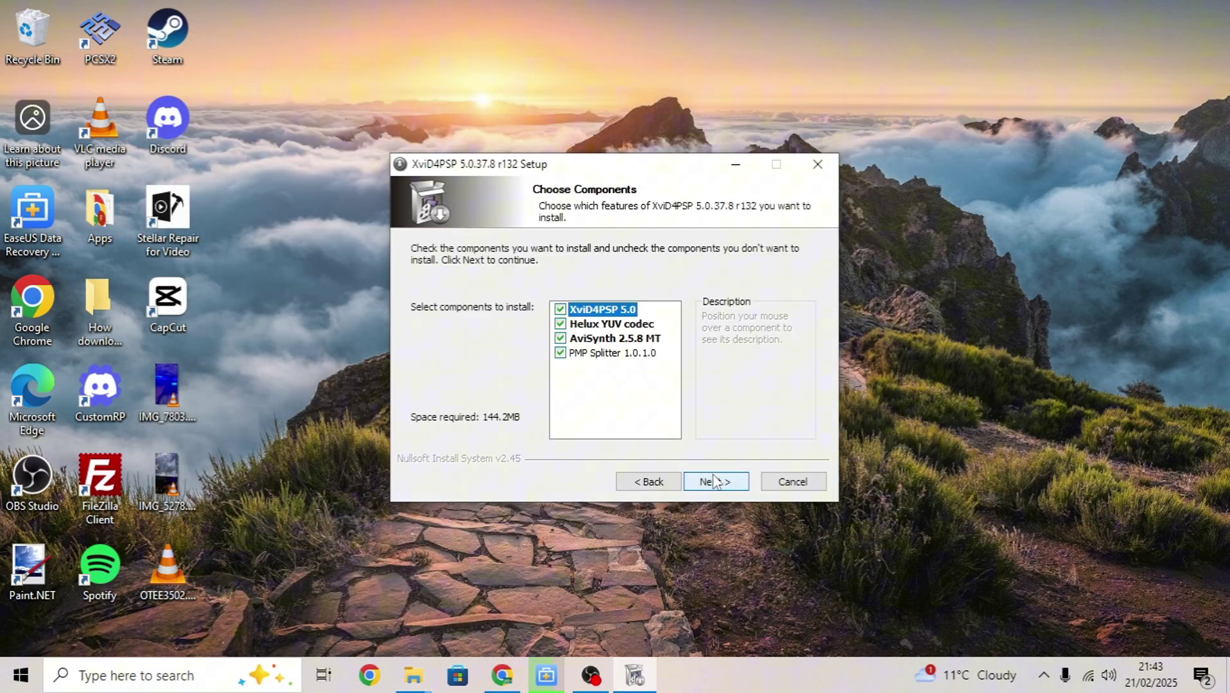
{"action": "left_click", "coordinate": [712, 482]}
{"action": "left_click", "coordinate": [713, 481]}
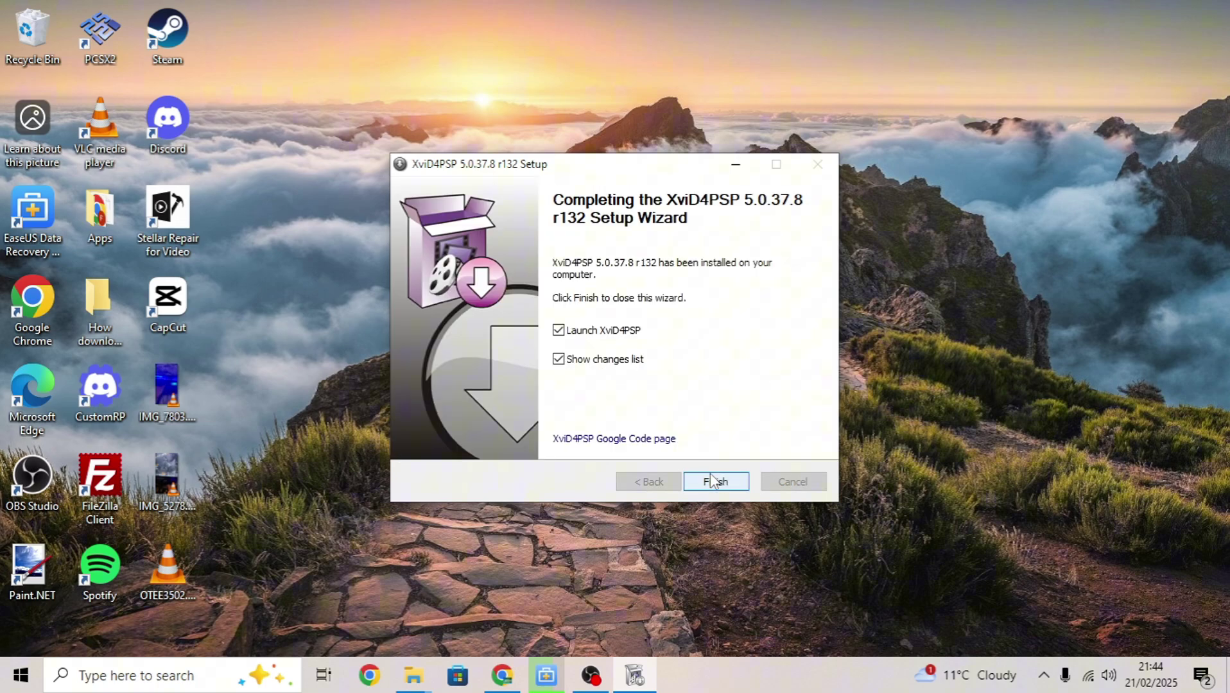
{"action": "left_click", "coordinate": [713, 481]}
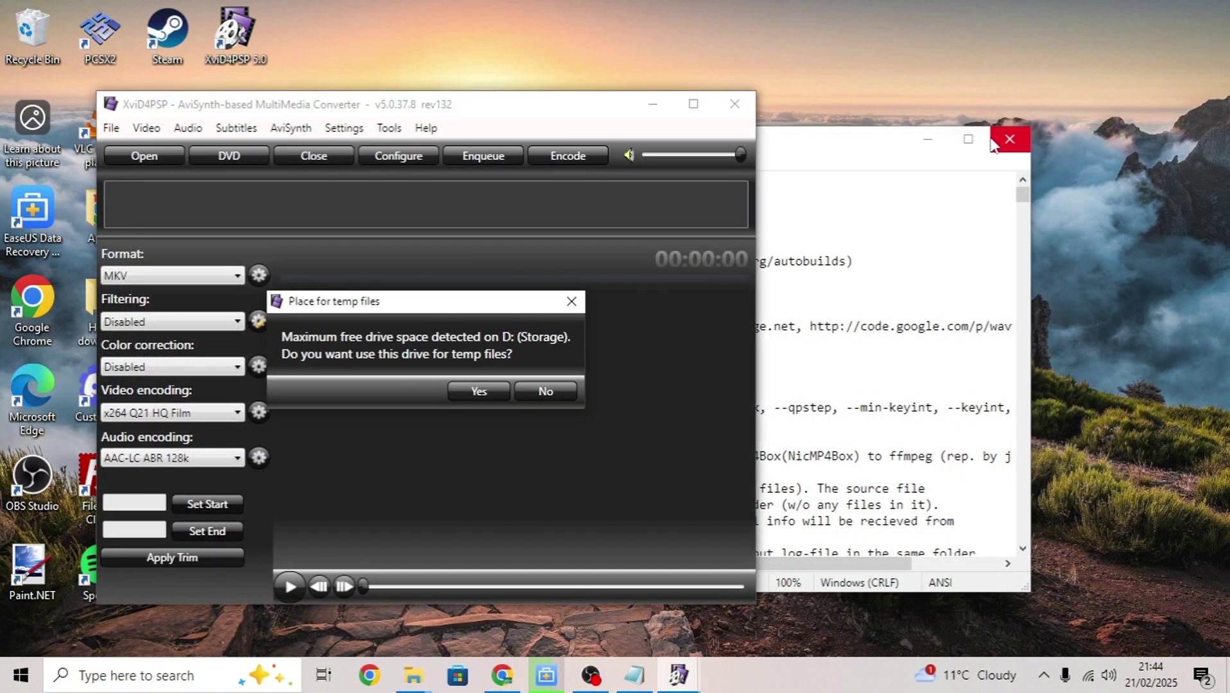
Close the changelog, dismiss the temp-files prompts and Settings, then exit XviD4PSP
{"action": "left_click", "coordinate": [992, 140]}
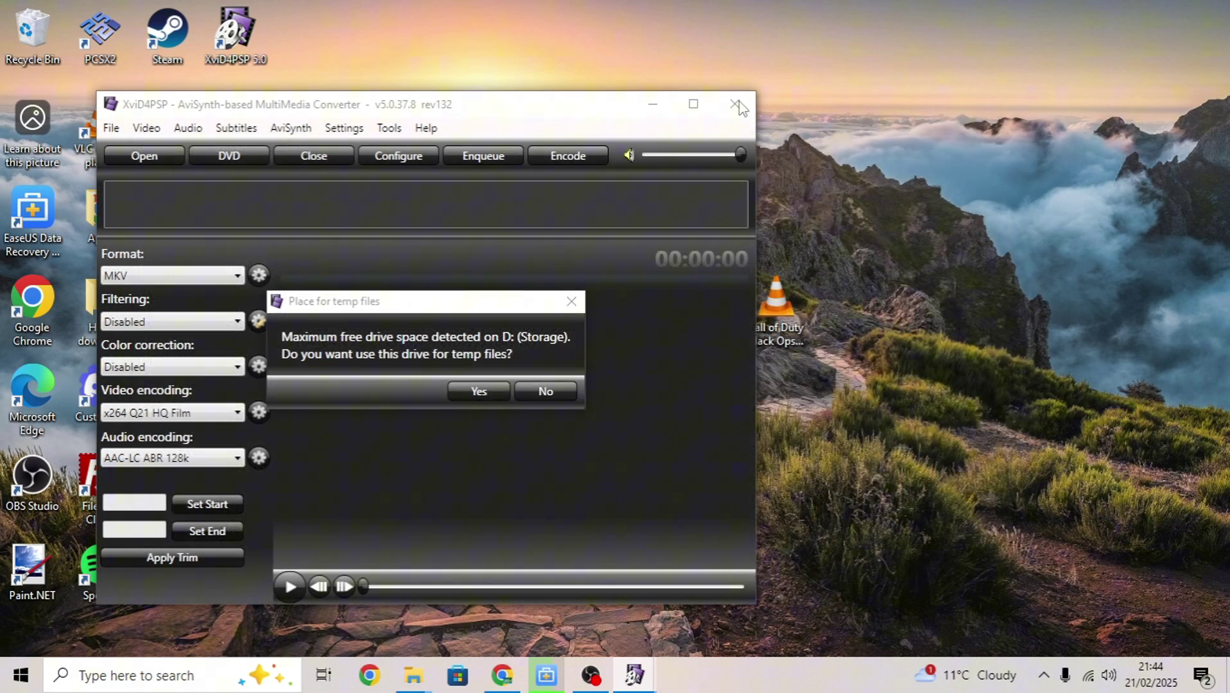
{"action": "left_click", "coordinate": [571, 301]}
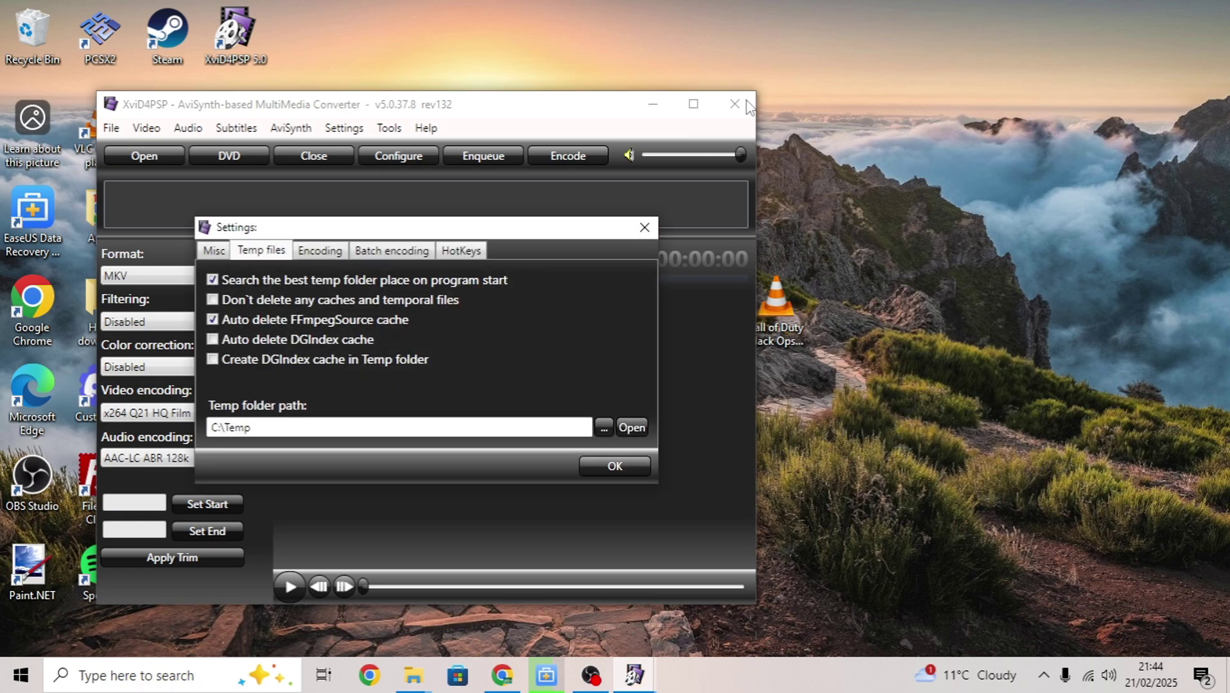
{"action": "left_click", "coordinate": [644, 233]}
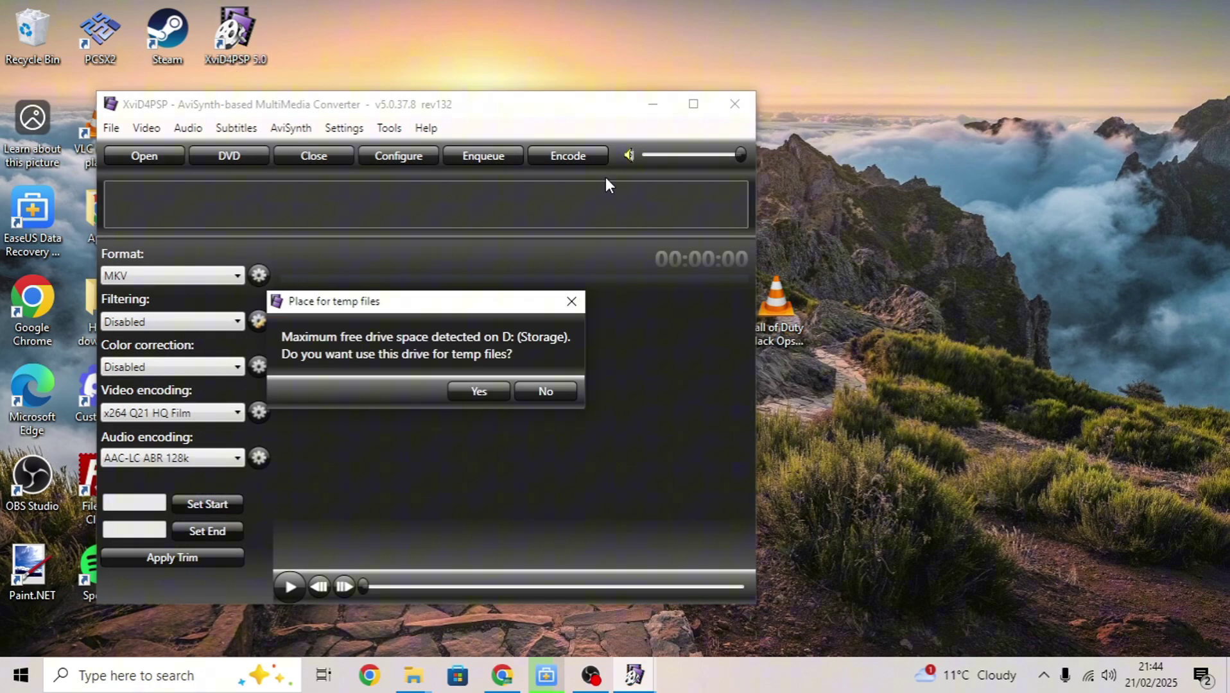
{"action": "left_click", "coordinate": [572, 301]}
{"action": "left_click", "coordinate": [642, 229]}
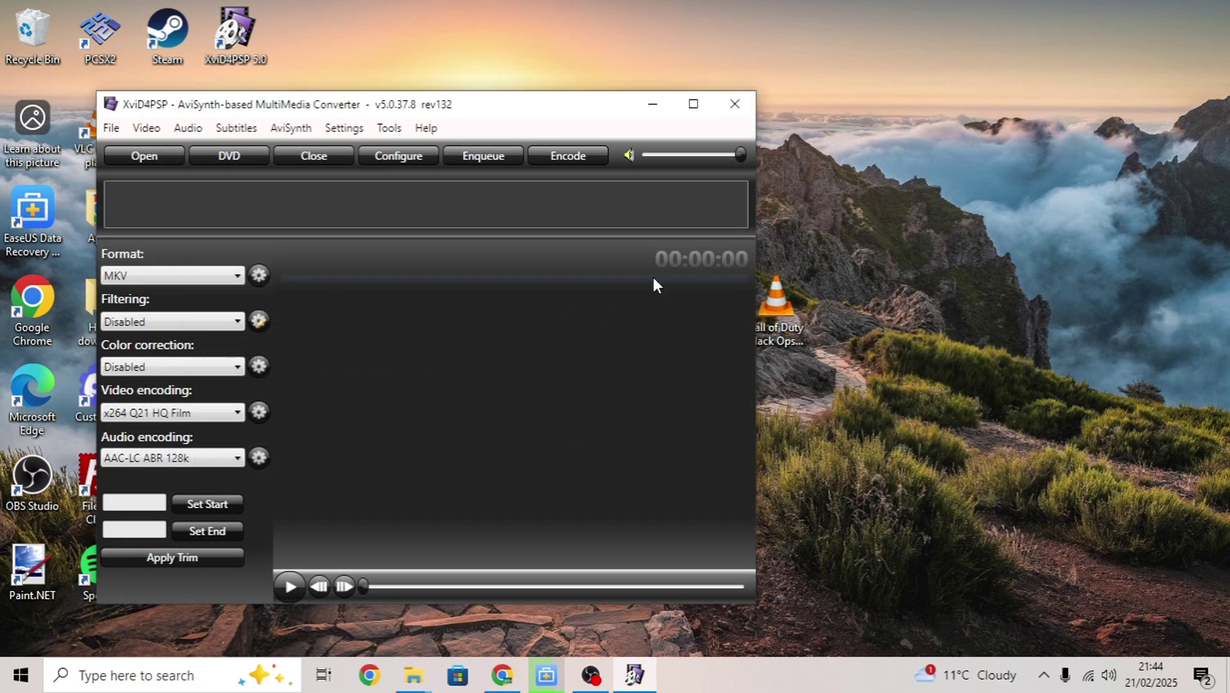
{"action": "left_click", "coordinate": [735, 103]}
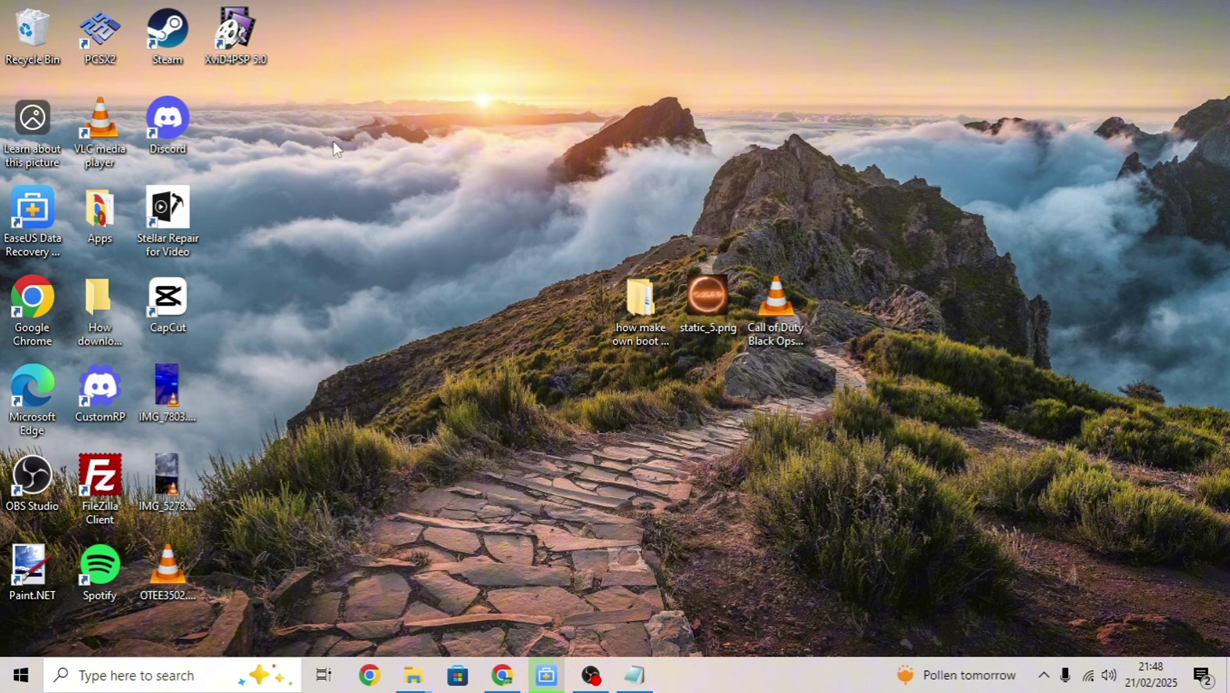
Relaunch XviD4PSP, decline drive D for temp files, and choose AC3 640k audio encoding
{"action": "double_click", "coordinate": [236, 37]}
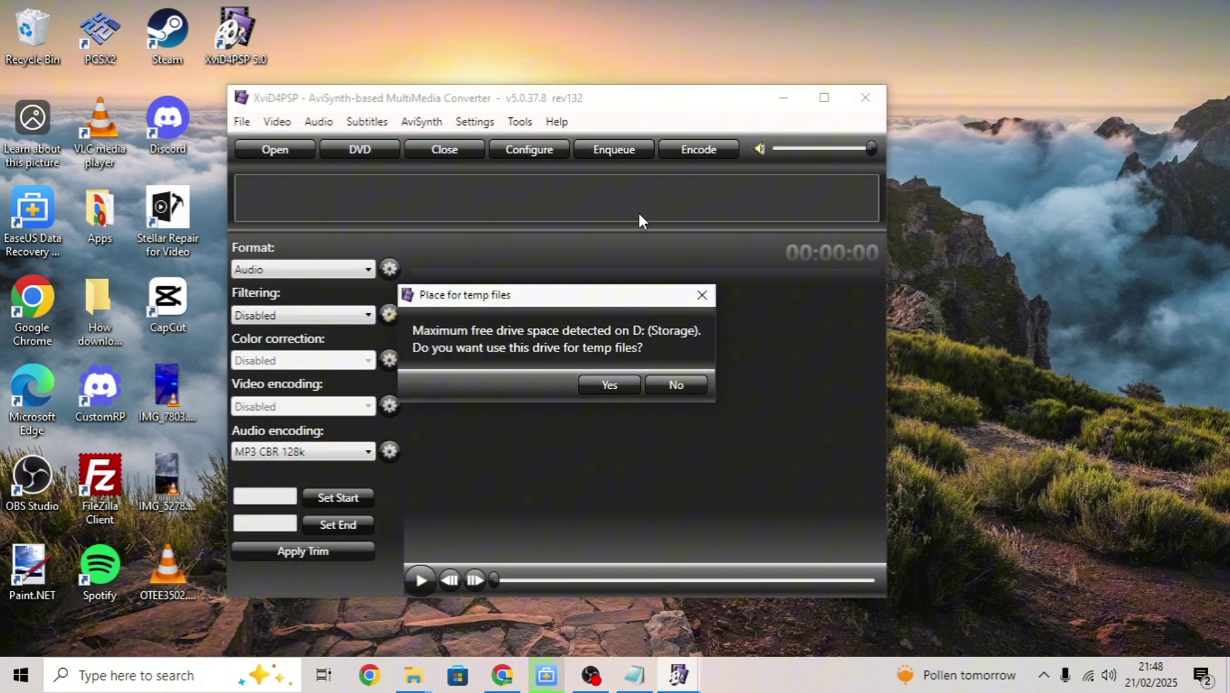
{"action": "left_click", "coordinate": [674, 385]}
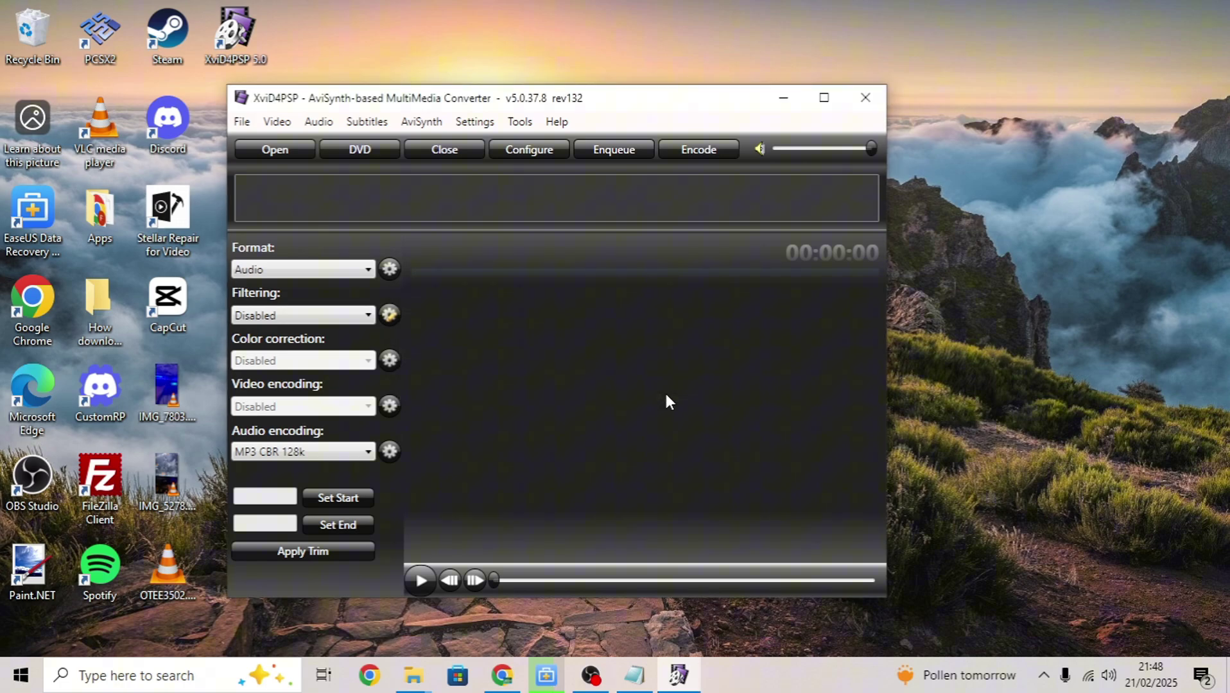
{"action": "left_click", "coordinate": [368, 453]}
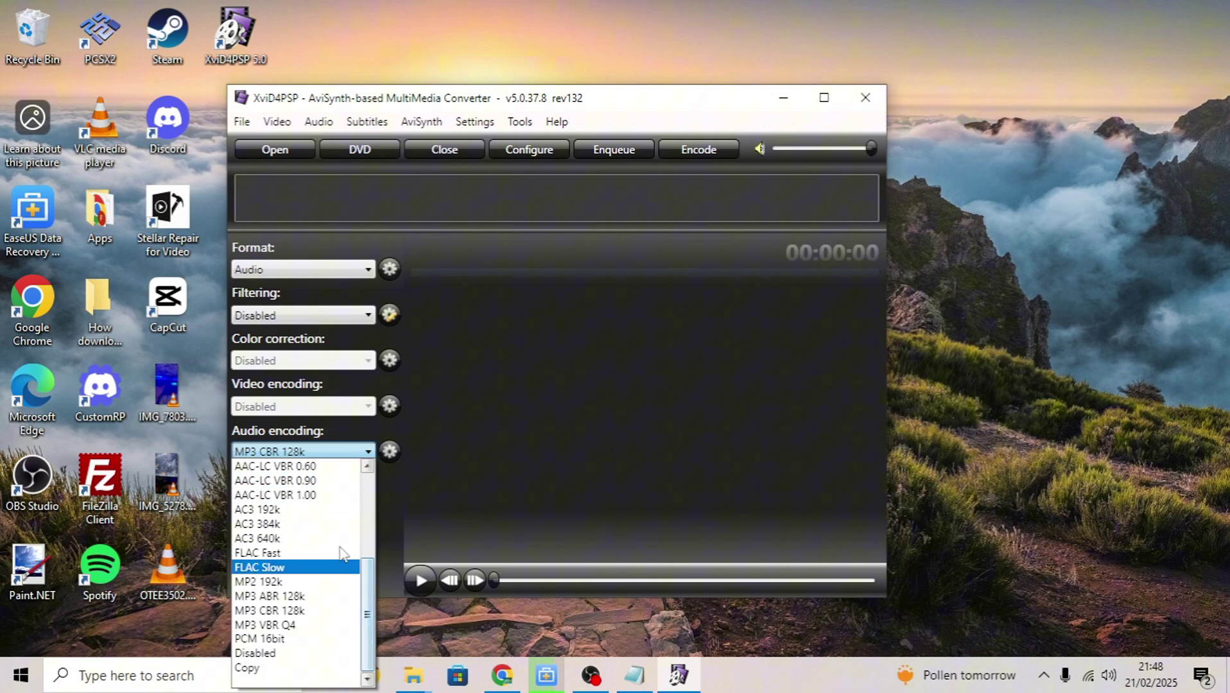
{"action": "left_click", "coordinate": [285, 538]}
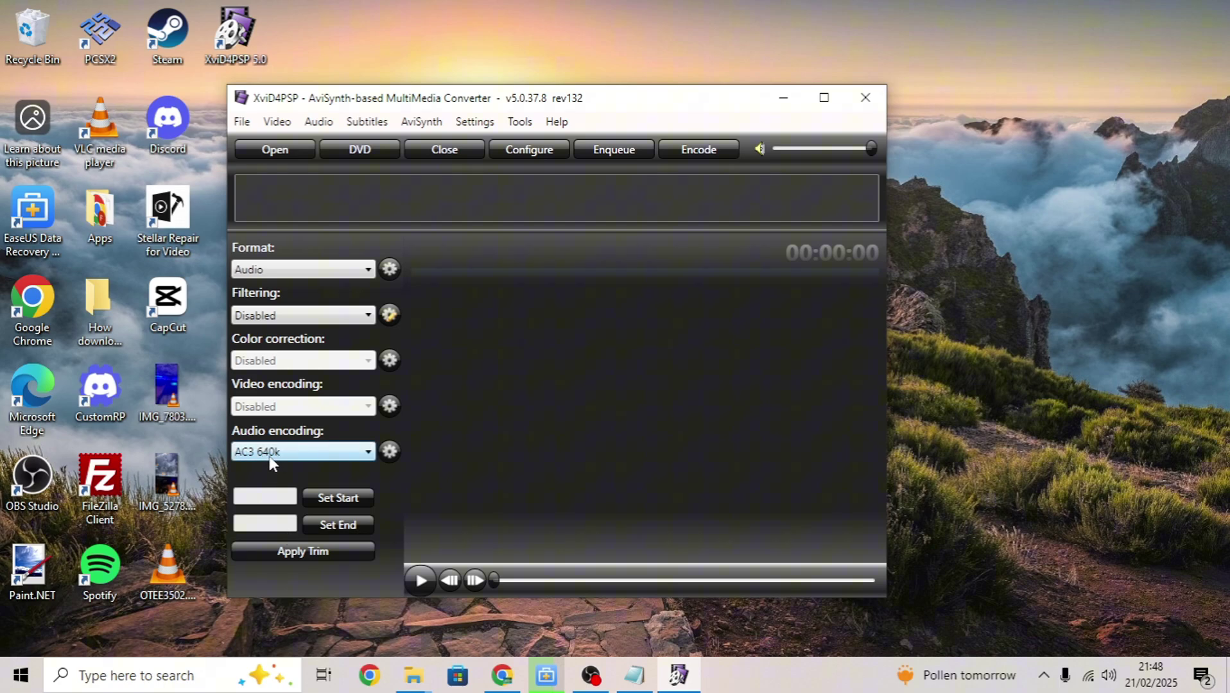
Open Call of Duty Black Ops Zombies Main Menu Theme.mp3 from the Desktop using the All audio files filter
{"action": "left_click", "coordinate": [274, 150]}
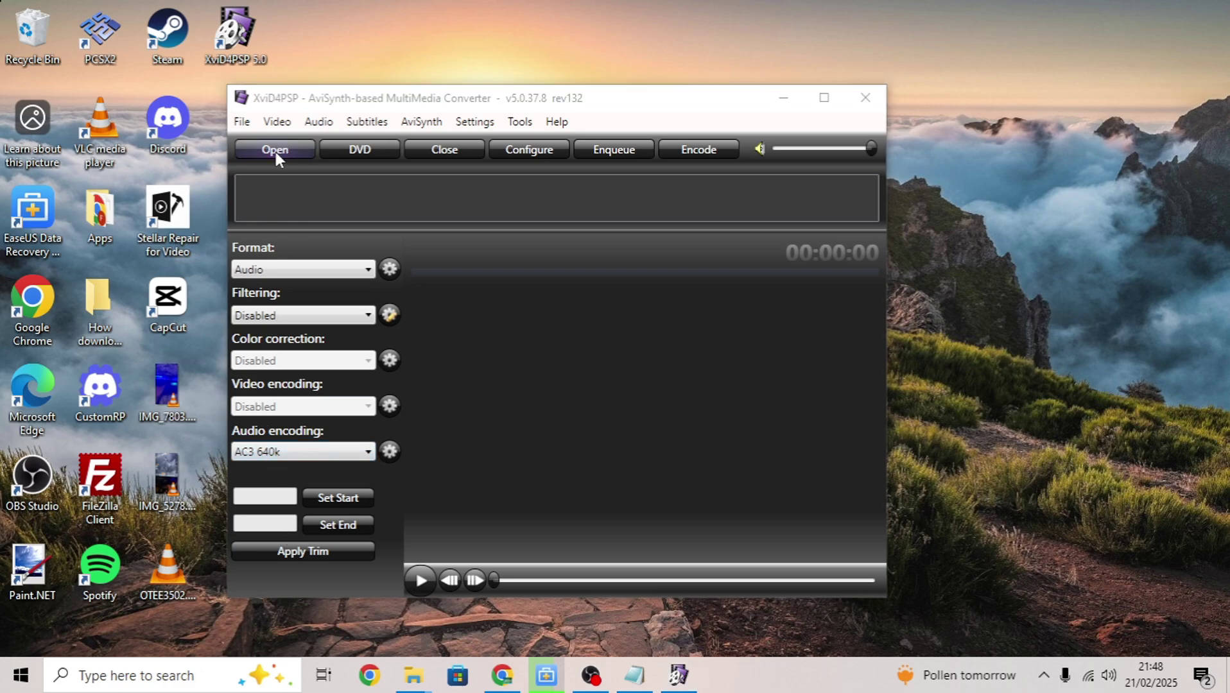
{"action": "left_click", "coordinate": [784, 506]}
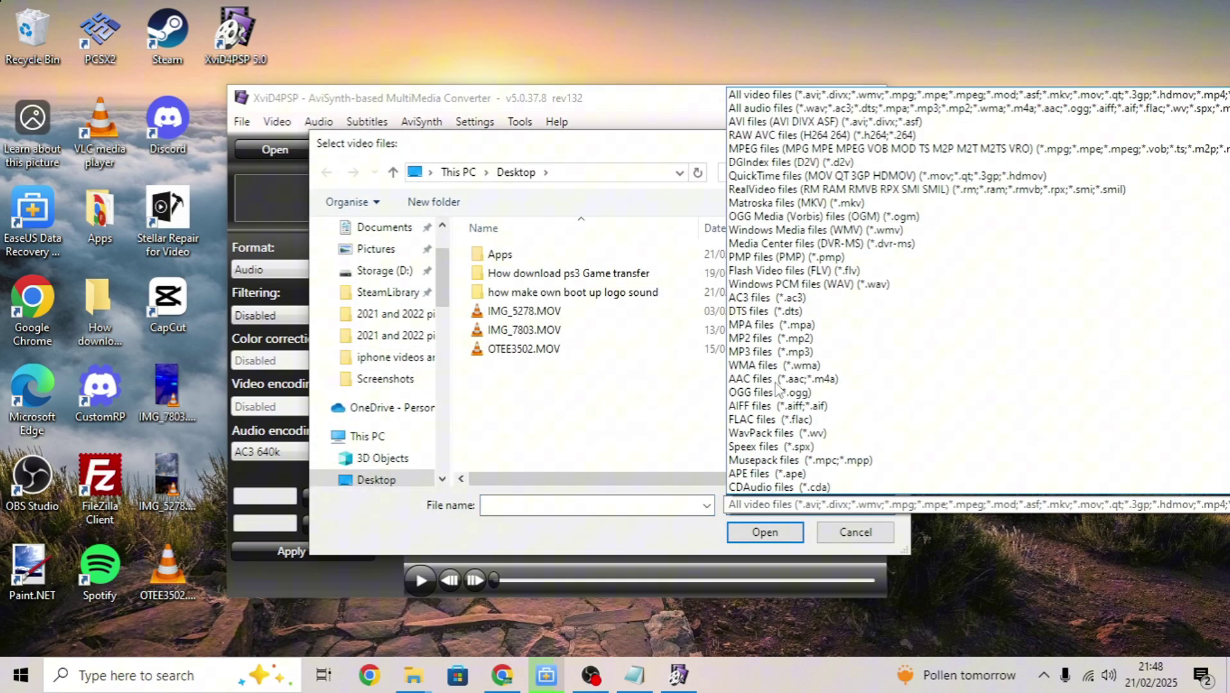
{"action": "left_click", "coordinate": [829, 110]}
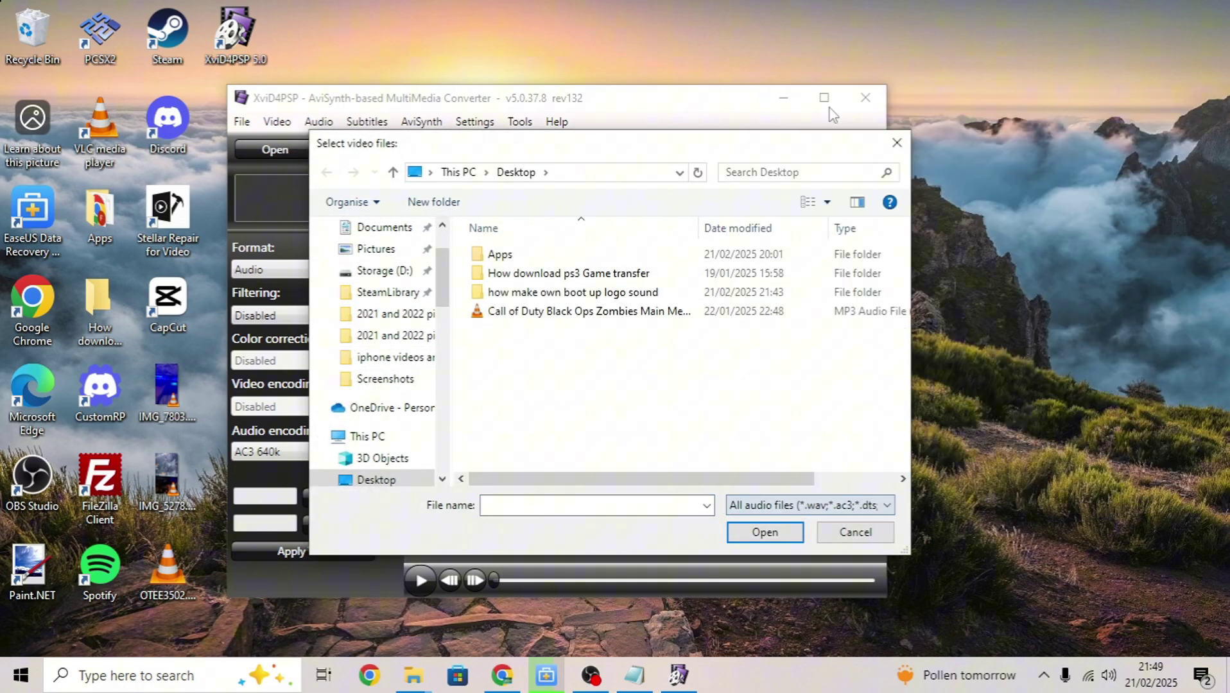
{"action": "left_click", "coordinate": [589, 315]}
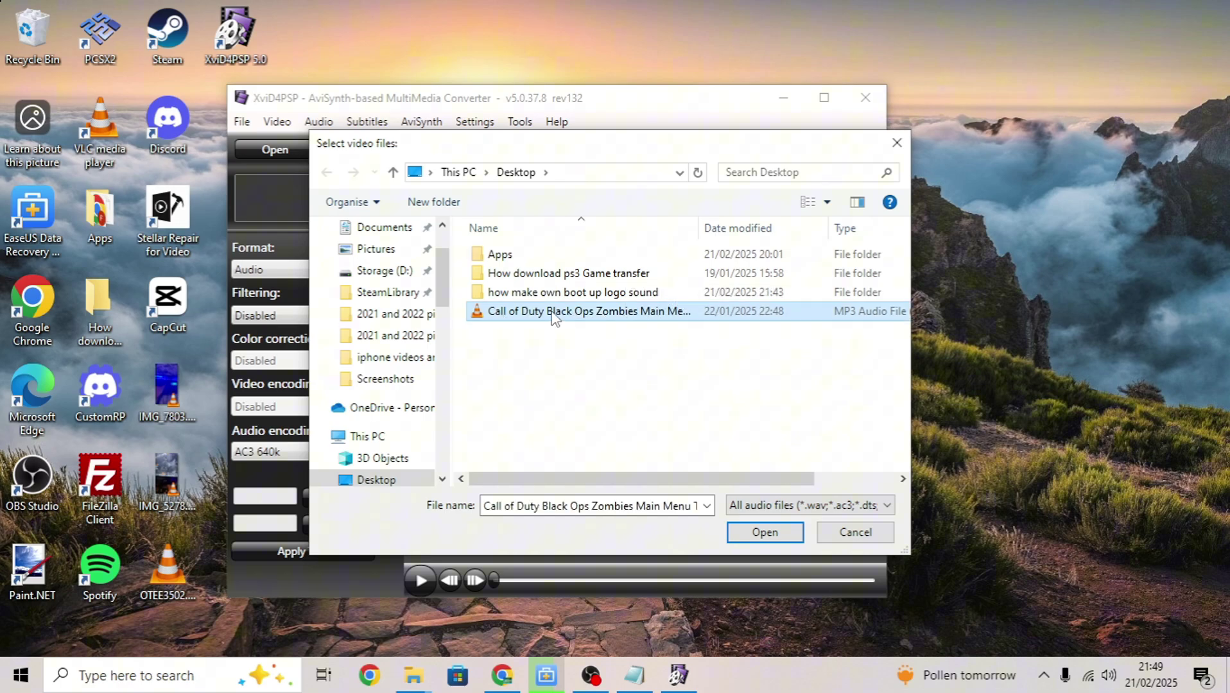
{"action": "double_click", "coordinate": [514, 292]}
{"action": "double_click", "coordinate": [506, 257]}
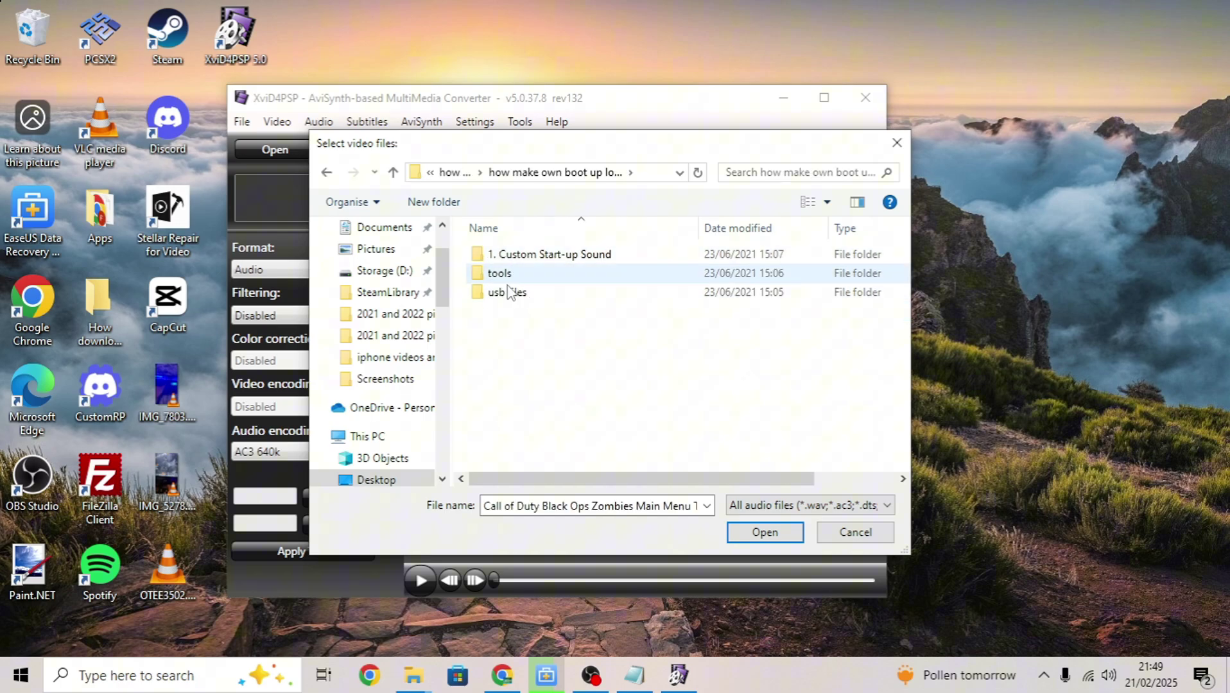
{"action": "double_click", "coordinate": [508, 256]}
{"action": "left_click_drag", "start_coordinate": [905, 253], "coordinate": [897, 416]}
{"action": "scroll", "coordinate": [360, 418], "scroll_direction": "down", "scroll_amount": 1}
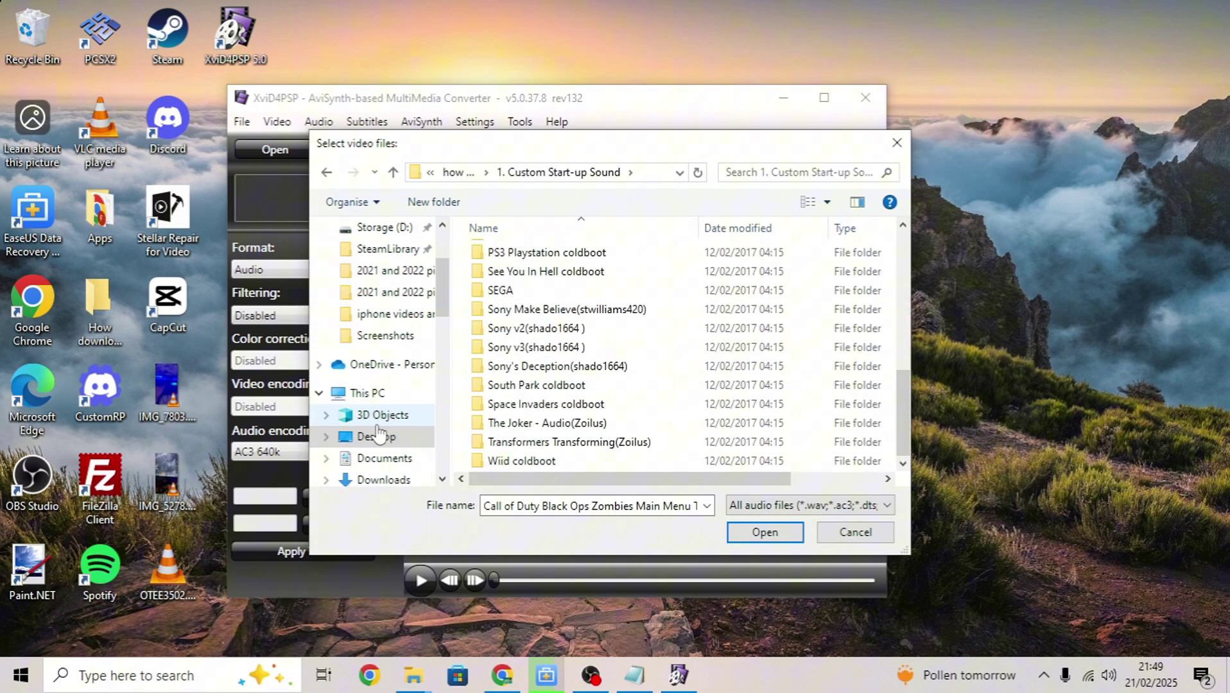
{"action": "left_click", "coordinate": [379, 436]}
{"action": "double_click", "coordinate": [557, 317]}
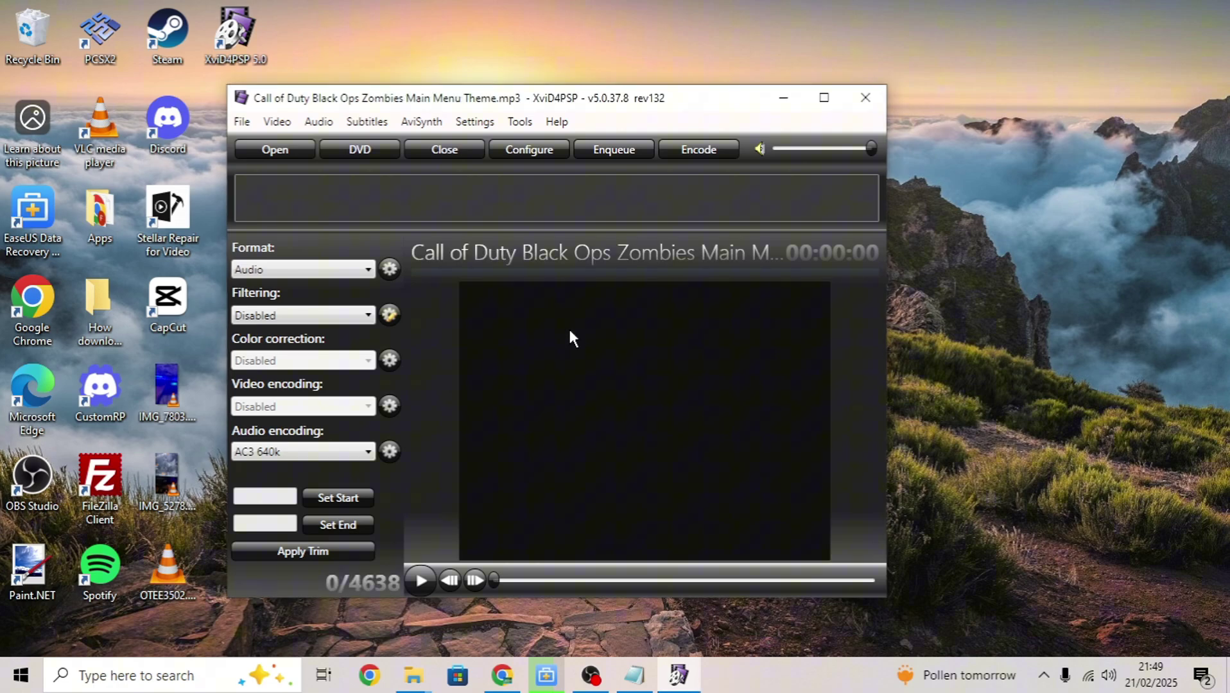
Trim the theme from frame 0 to frame 212, about eight seconds
{"action": "left_click", "coordinate": [339, 499]}
{"action": "left_click", "coordinate": [421, 581]}
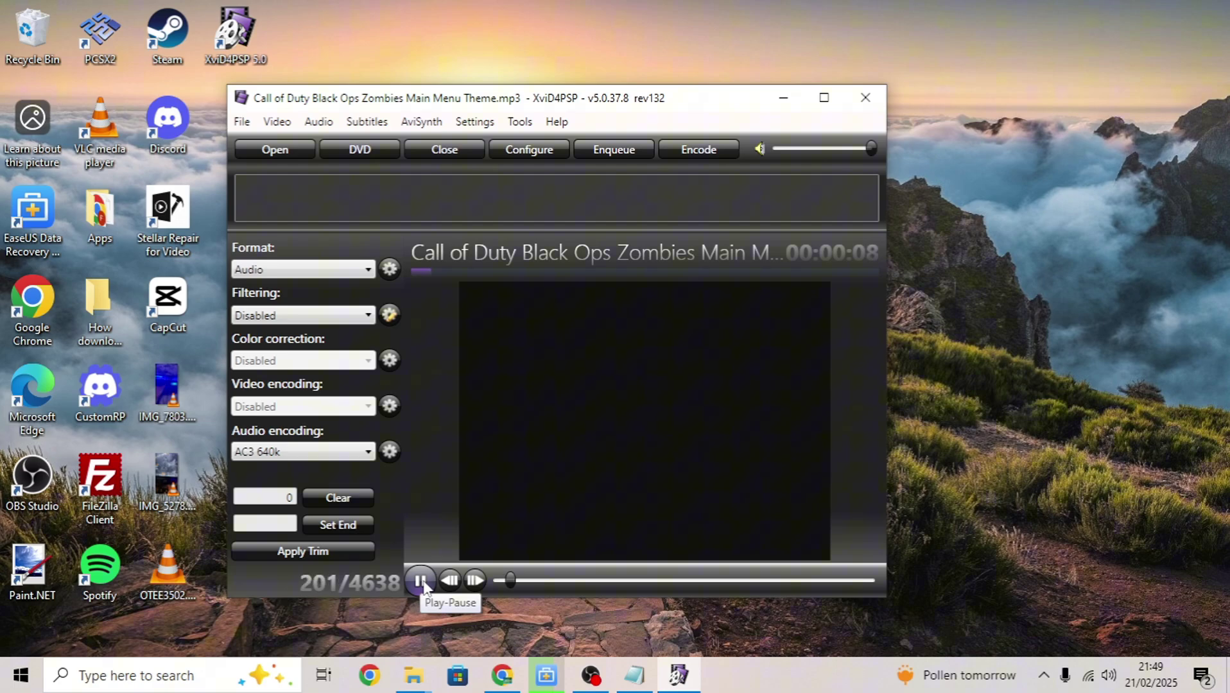
{"action": "left_click", "coordinate": [422, 581]}
{"action": "left_click", "coordinate": [347, 526]}
{"action": "left_click", "coordinate": [308, 552]}
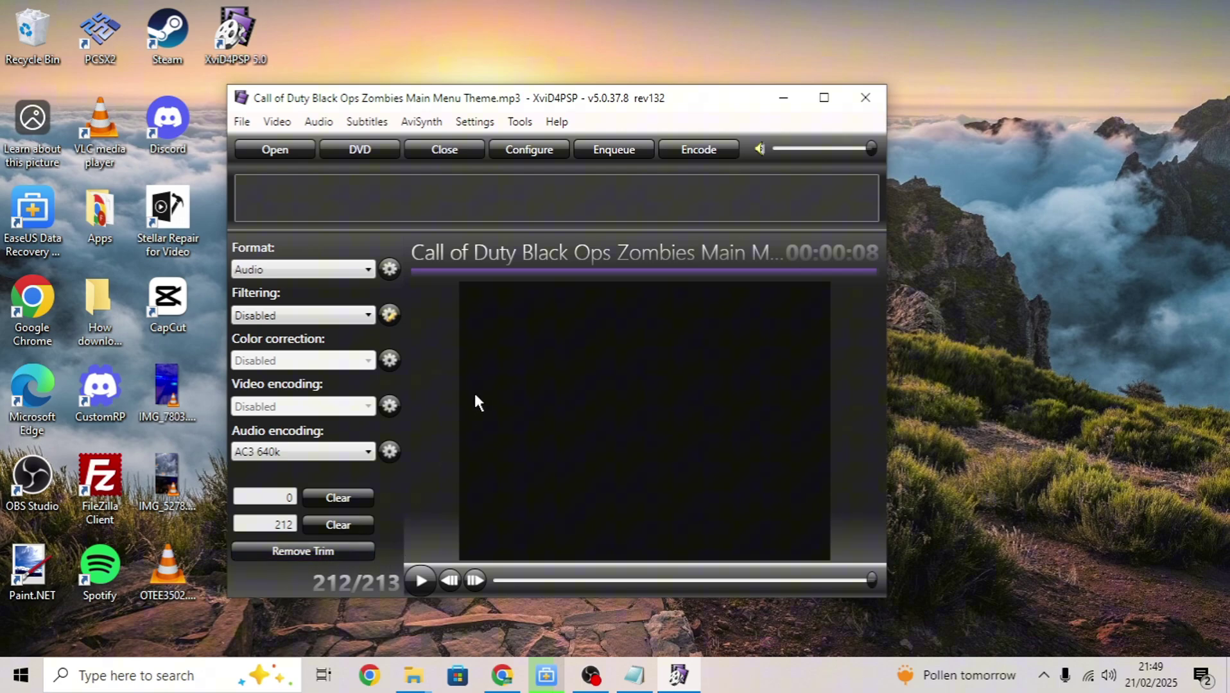
Set the AC3 Channels option to Convert to 2ch Stereo and apply it
{"action": "left_click", "coordinate": [524, 153]}
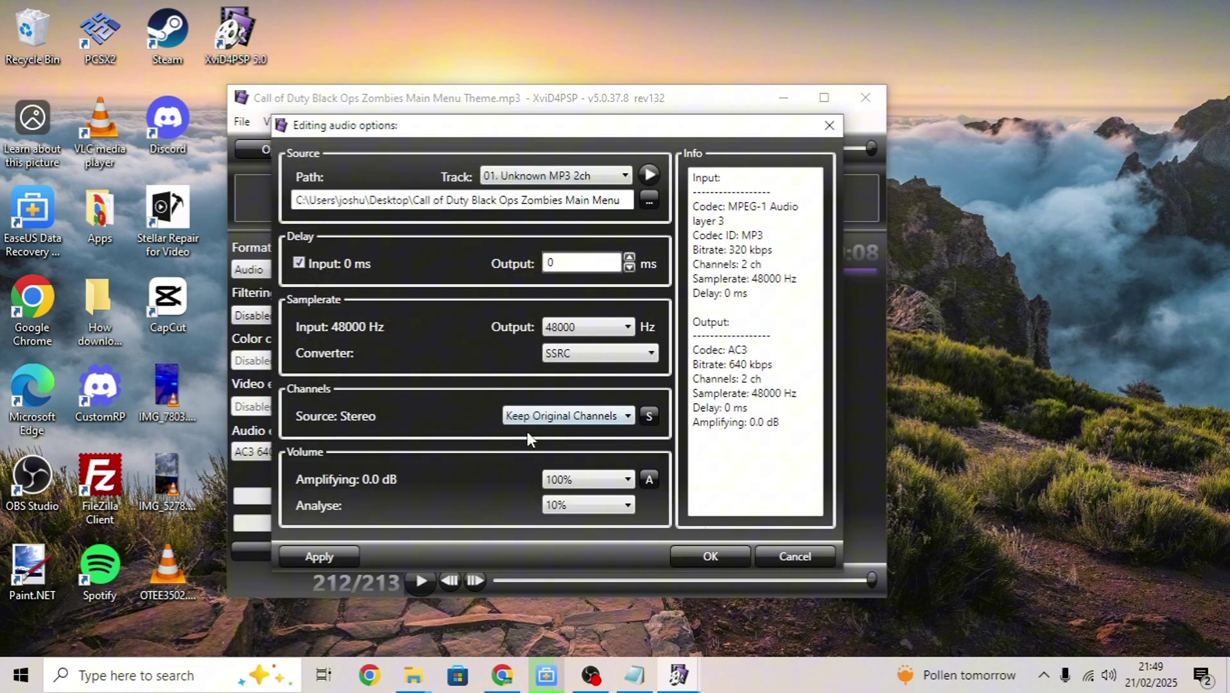
{"action": "left_click", "coordinate": [626, 419]}
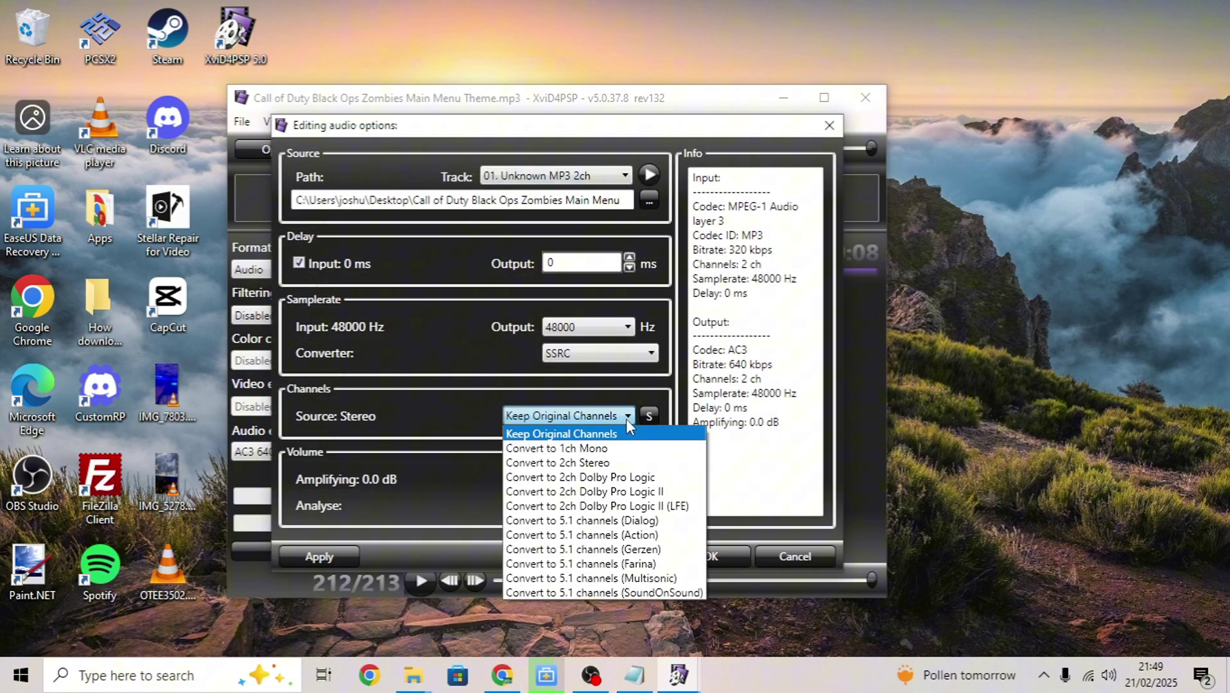
{"action": "left_click", "coordinate": [578, 463]}
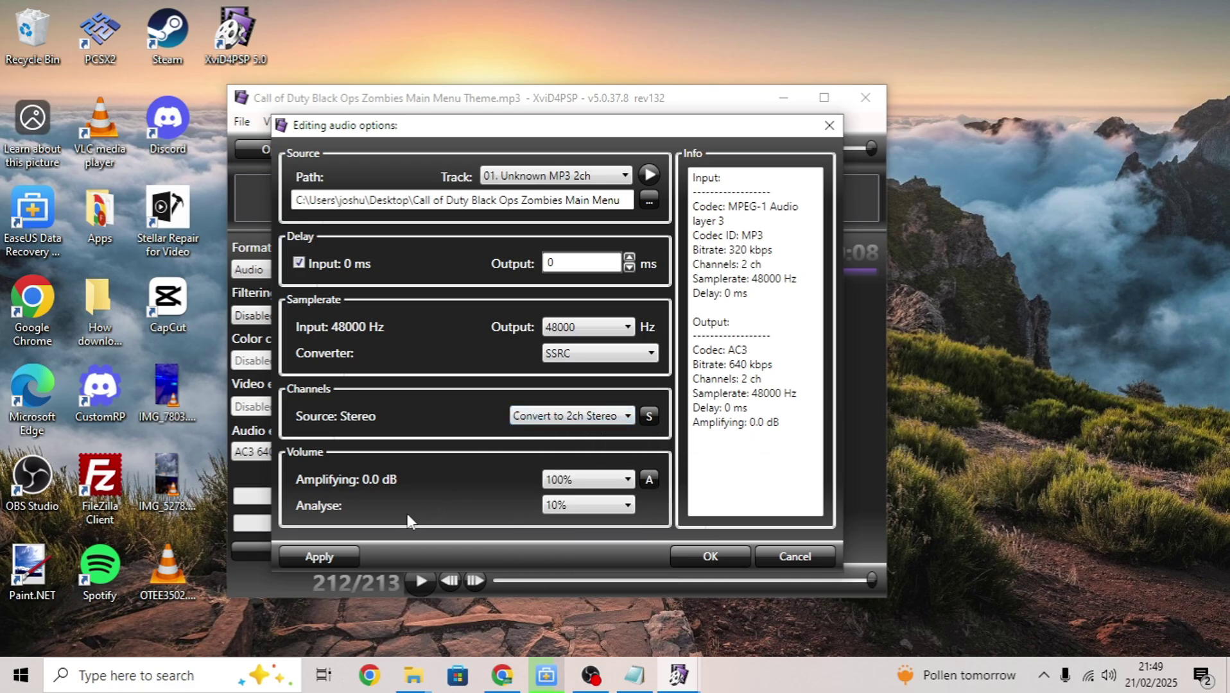
{"action": "left_click", "coordinate": [344, 553]}
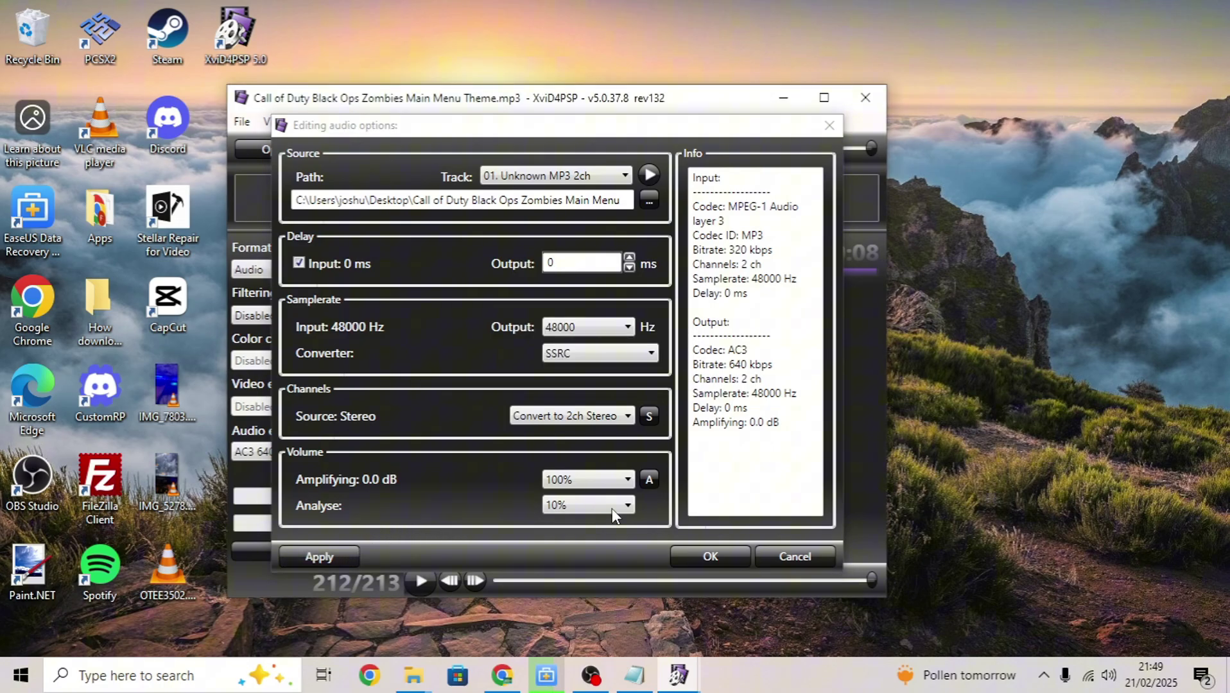
{"action": "left_click", "coordinate": [697, 556]}
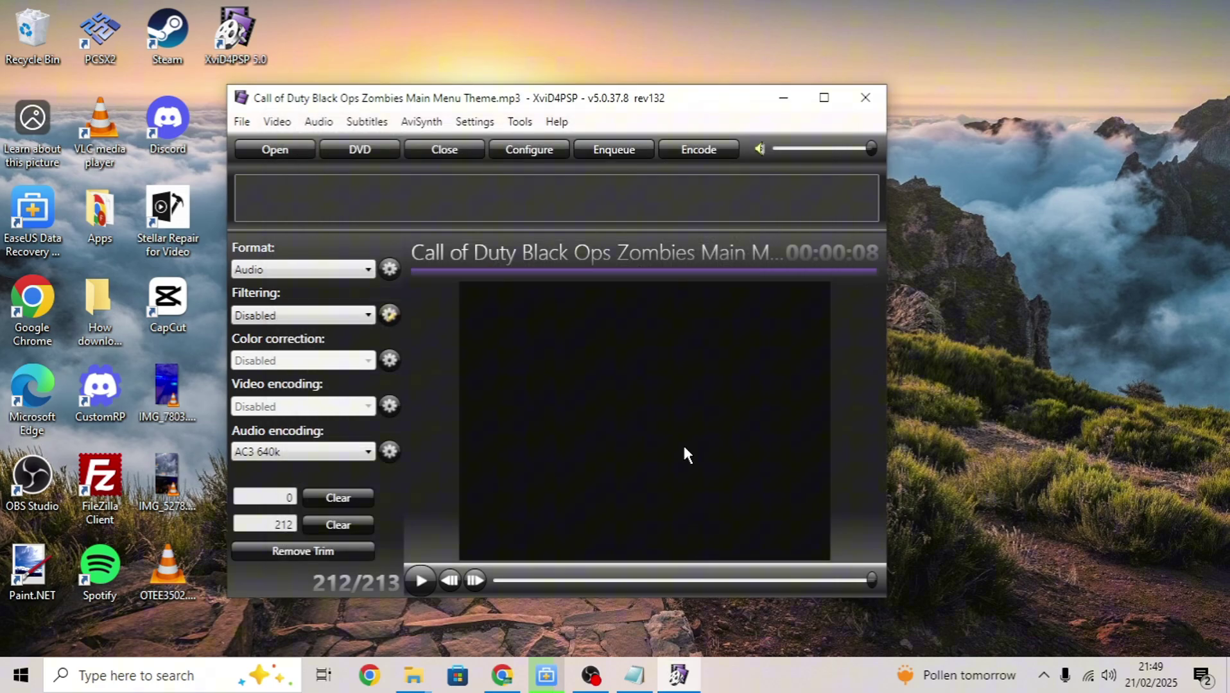
{"action": "mouse_move", "coordinate": [623, 99]}
{"action": "left_mouse_down"}
{"action": "mouse_move", "coordinate": [617, 462]}
{"action": "mouse_move", "coordinate": [620, 91]}
{"action": "mouse_move", "coordinate": [611, 99]}
{"action": "left_mouse_up"}
Start encoding and copy the coldboot_stereo name from the Coldboot Rename notes
{"action": "left_click", "coordinate": [689, 151]}
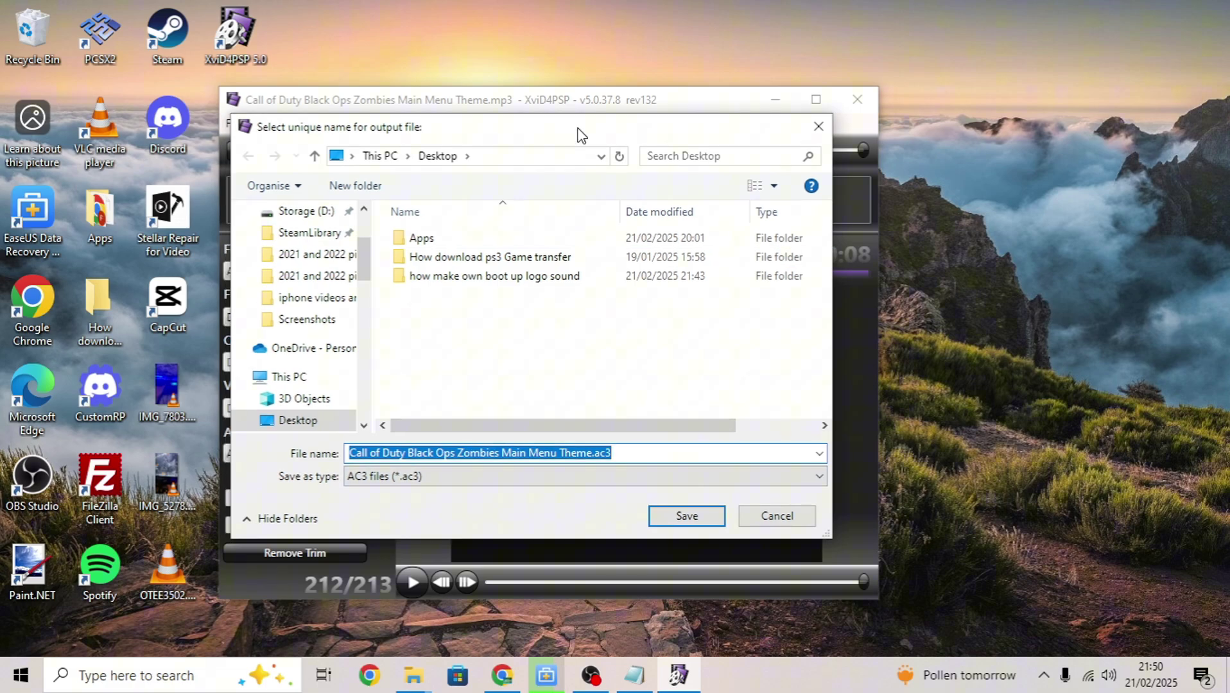
{"action": "left_click", "coordinate": [634, 673]}
{"action": "left_click", "coordinate": [1010, 140]}
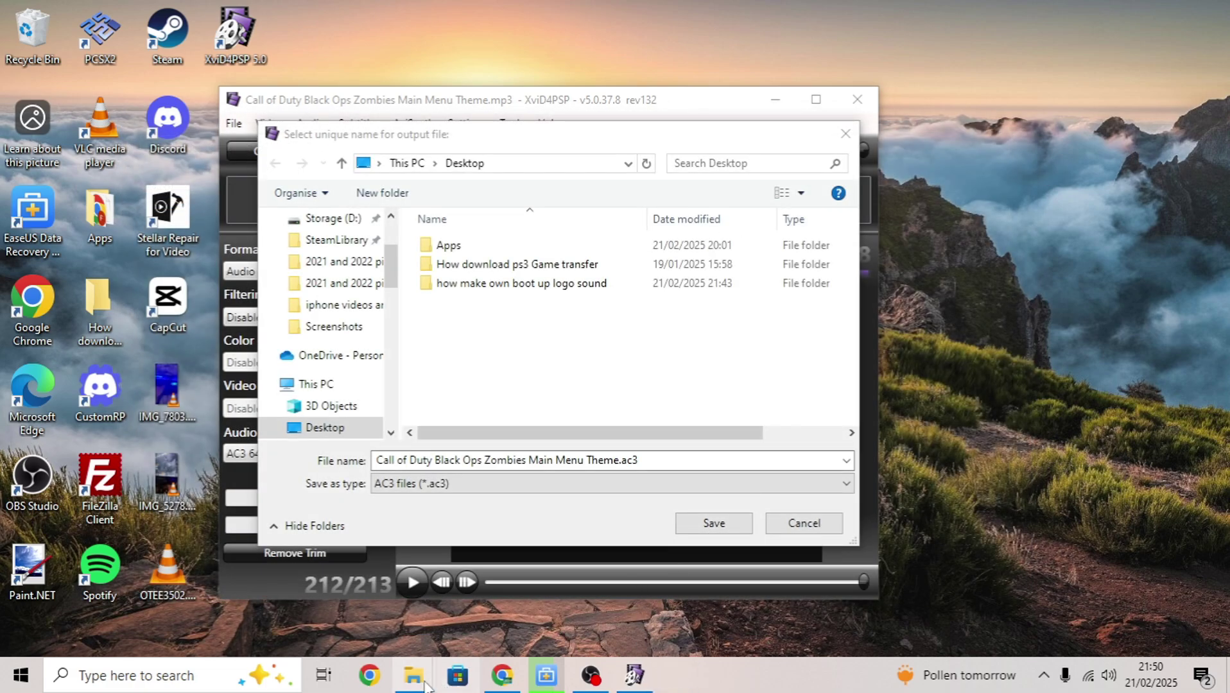
{"action": "mouse_move", "coordinate": [413, 674]}
{"action": "left_click", "coordinate": [601, 620]}
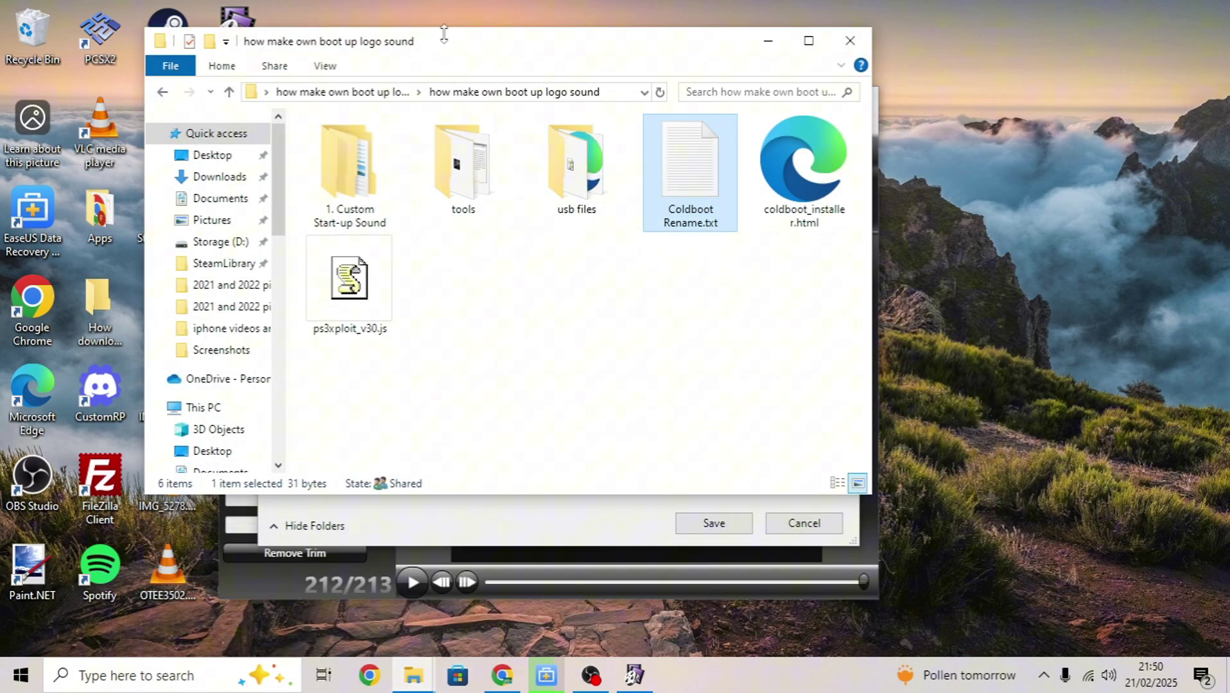
{"action": "left_click_drag", "start_coordinate": [444, 33], "coordinate": [444, 94]}
{"action": "double_click", "coordinate": [684, 226]}
{"action": "left_click", "coordinate": [768, 101]}
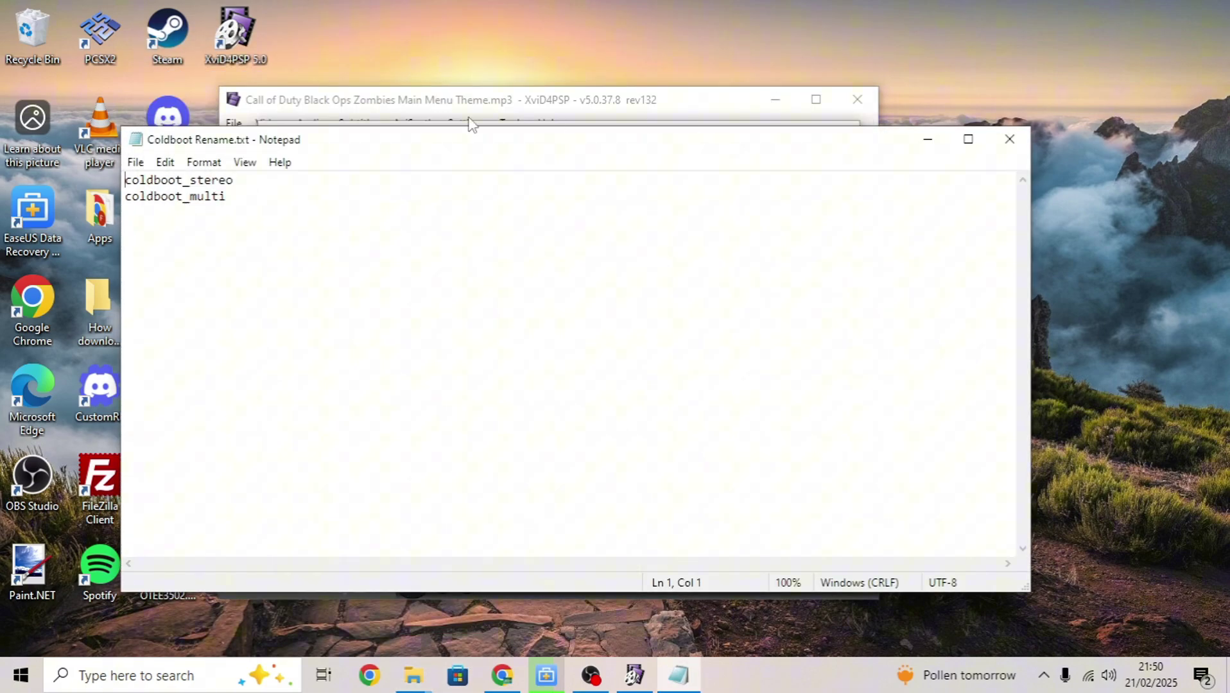
{"action": "left_click_drag", "start_coordinate": [393, 143], "coordinate": [770, 284]}
{"action": "left_click_drag", "start_coordinate": [632, 318], "coordinate": [469, 325]}
{"action": "right_click", "coordinate": [540, 327]}
{"action": "left_click", "coordinate": [632, 384]}
Save the encoded output as coldboot_stereo.ac3
{"action": "left_click_drag", "start_coordinate": [531, 280], "coordinate": [255, 252]}
{"action": "left_click", "coordinate": [982, 247]}
{"action": "right_click", "coordinate": [591, 460]}
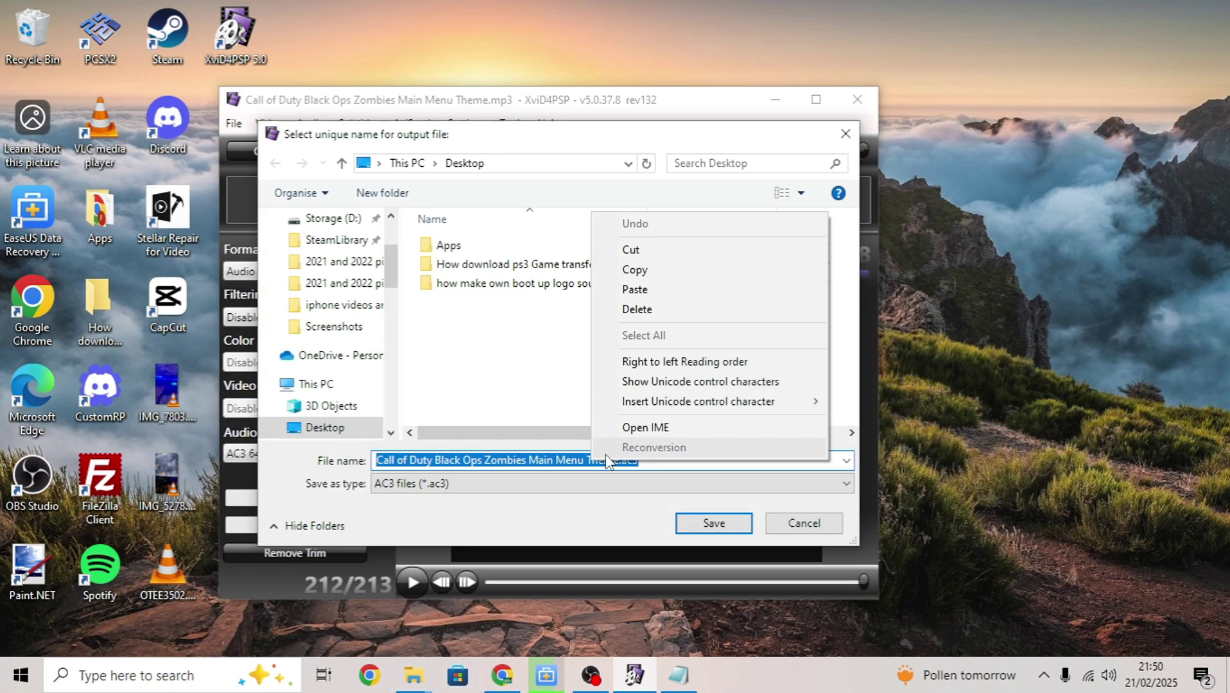
{"action": "left_click", "coordinate": [635, 288]}
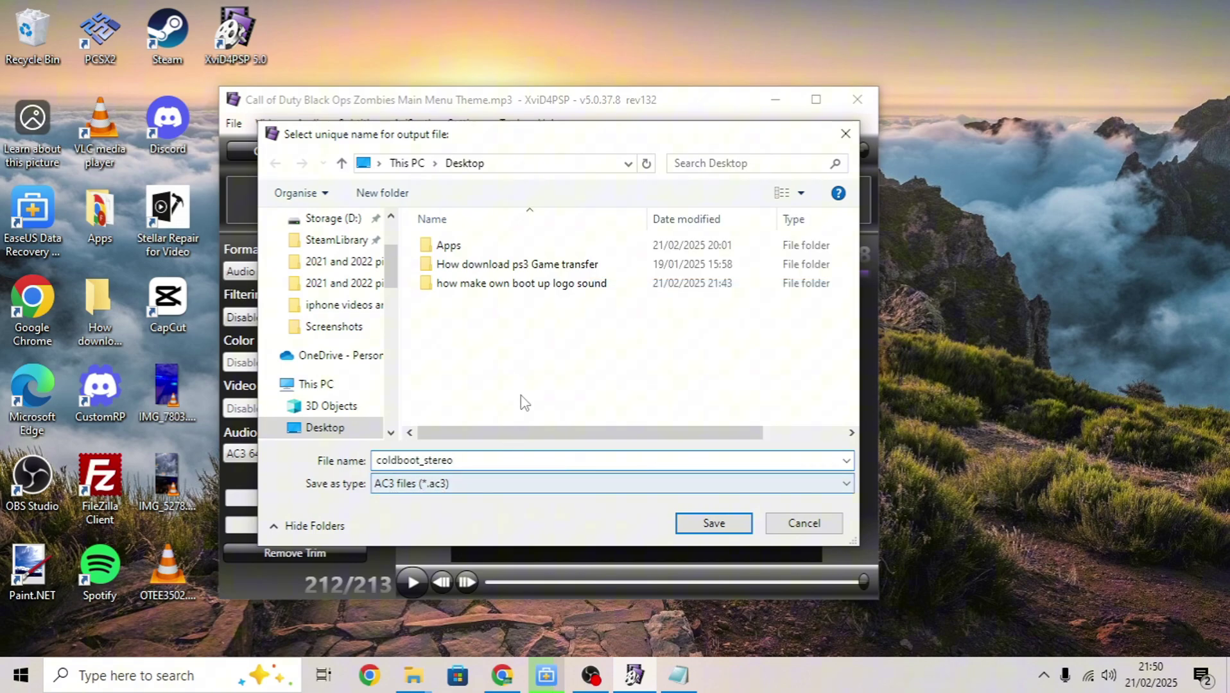
{"action": "left_click", "coordinate": [698, 522]}
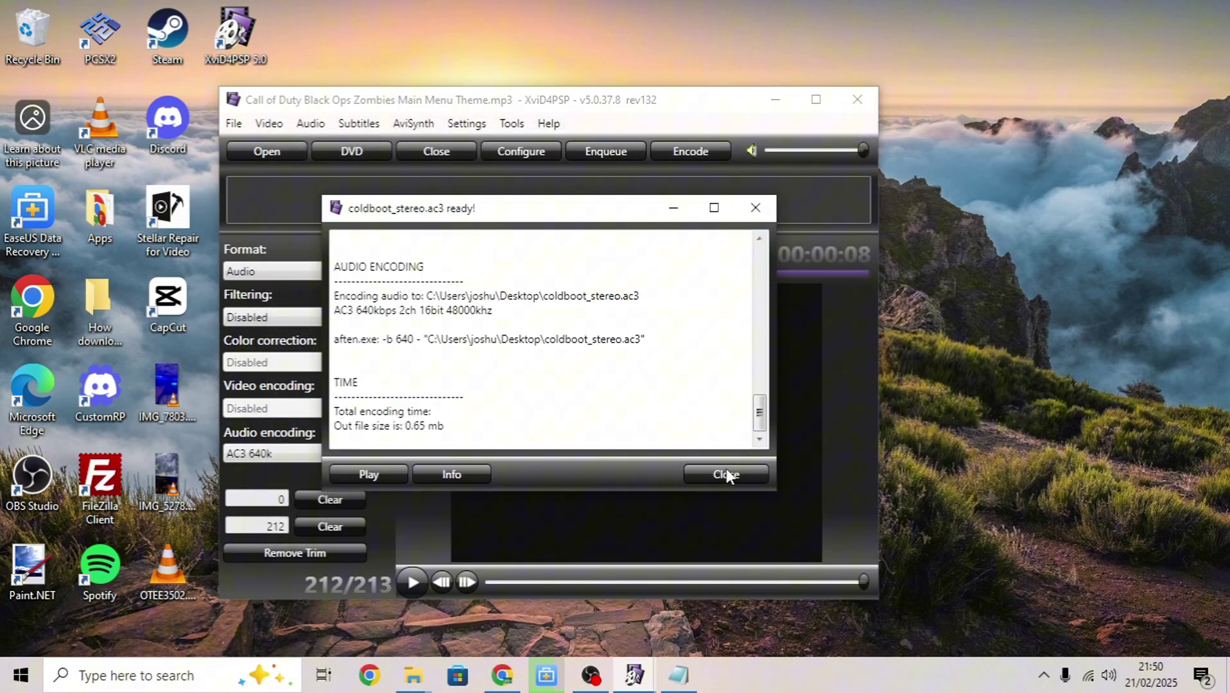
Close the finished report and place coldboot_stereo.ac3 beside the boot up logo folder
{"action": "left_click", "coordinate": [726, 475]}
{"action": "left_click", "coordinate": [763, 108]}
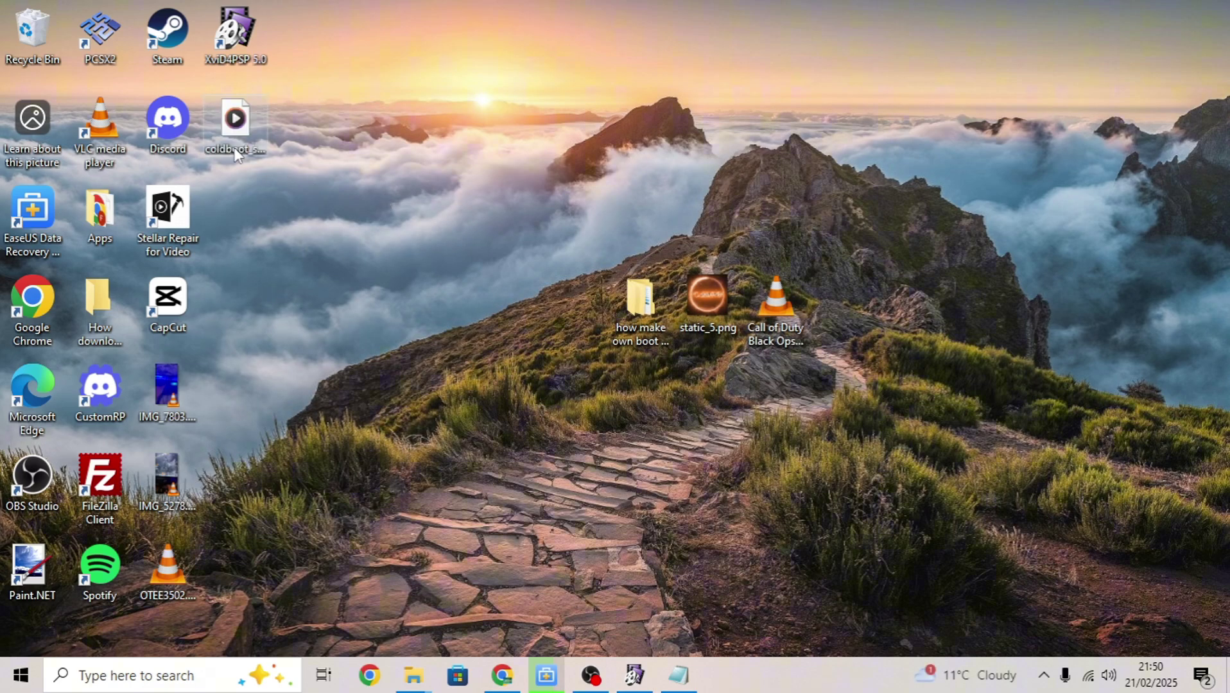
{"action": "left_click_drag", "start_coordinate": [247, 114], "coordinate": [557, 333]}
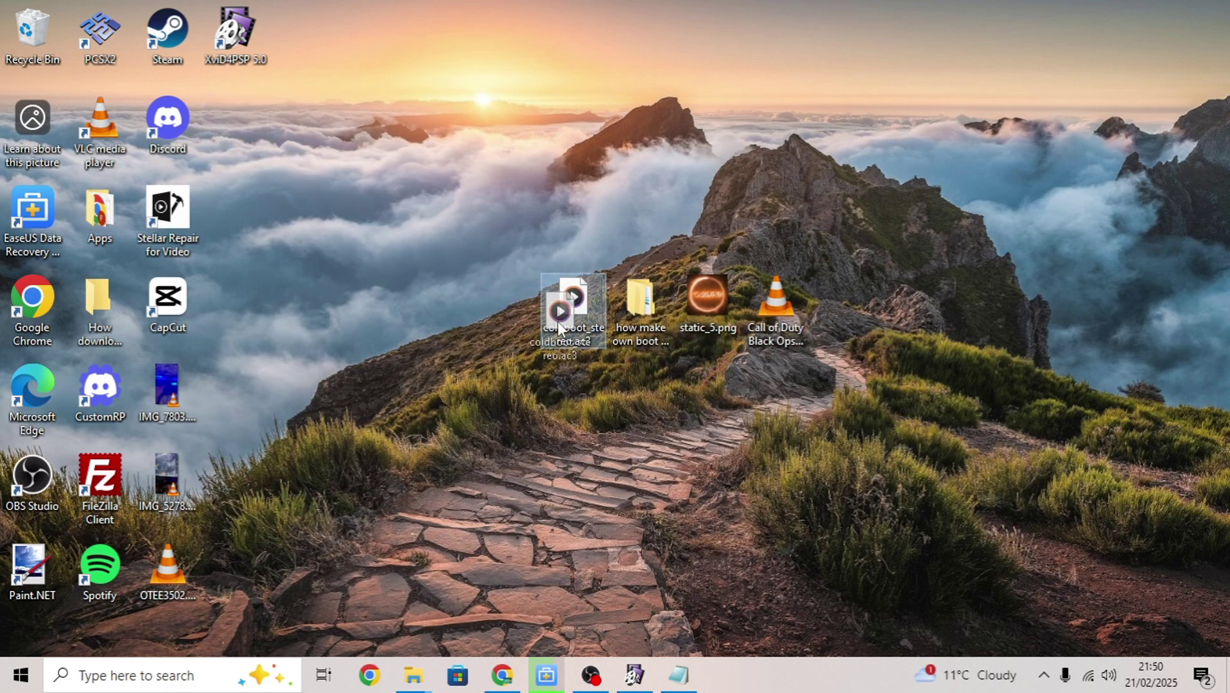
{"action": "left_click", "coordinate": [607, 491]}
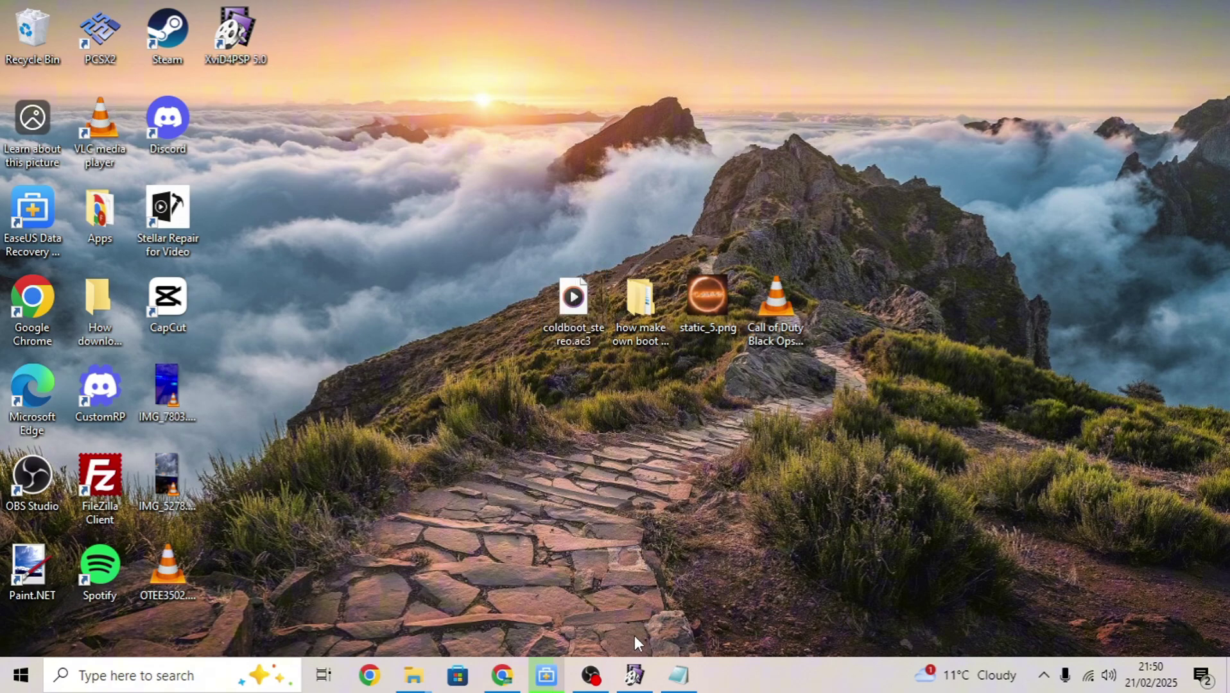
Switch the AC3 channel conversion to 5.1 channels (Multisonic) and apply
{"action": "left_click", "coordinate": [634, 674]}
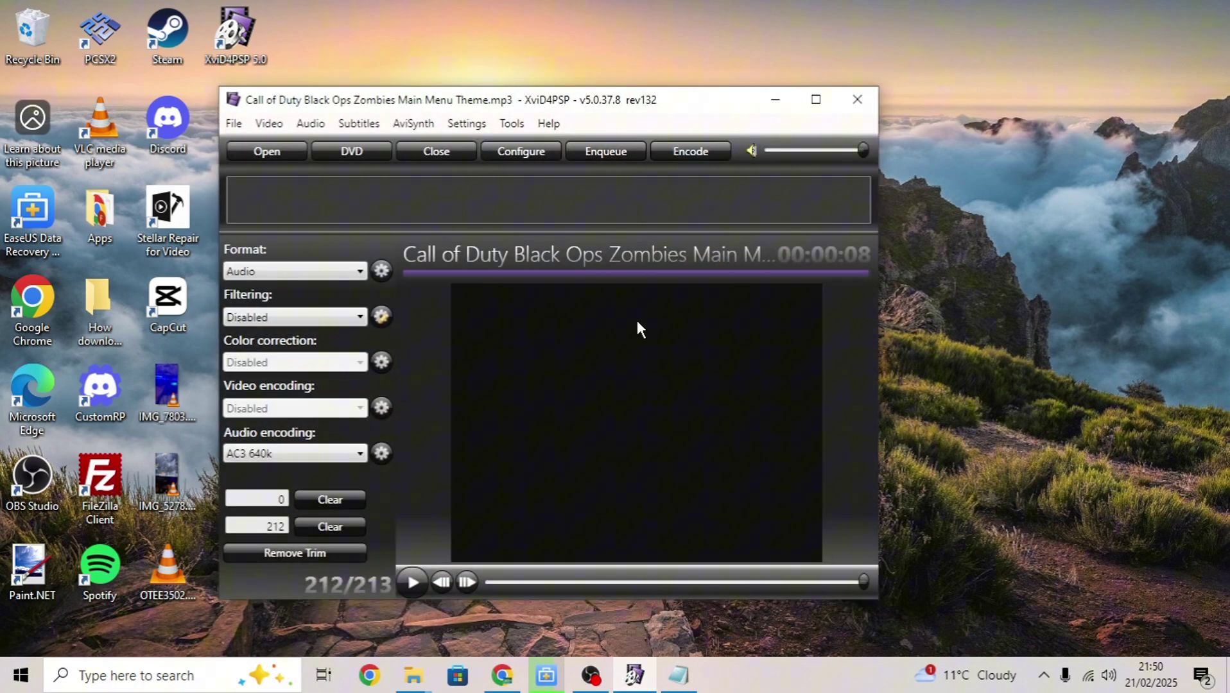
{"action": "left_click", "coordinate": [518, 154]}
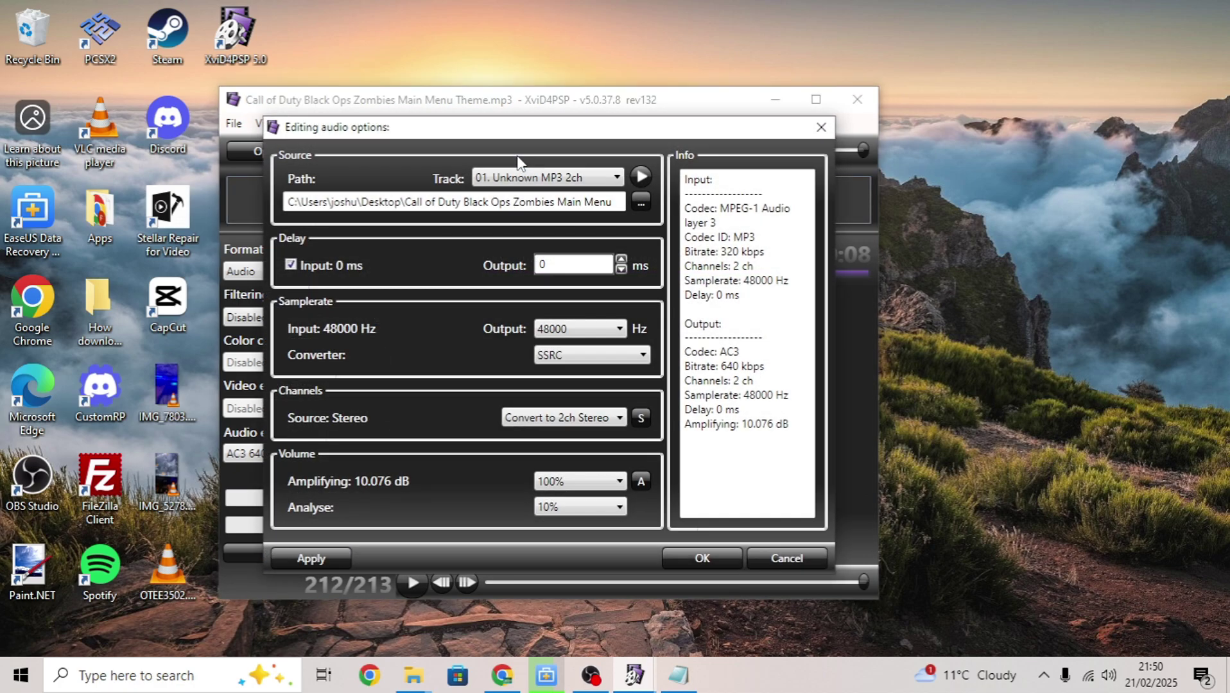
{"action": "left_click", "coordinate": [618, 419]}
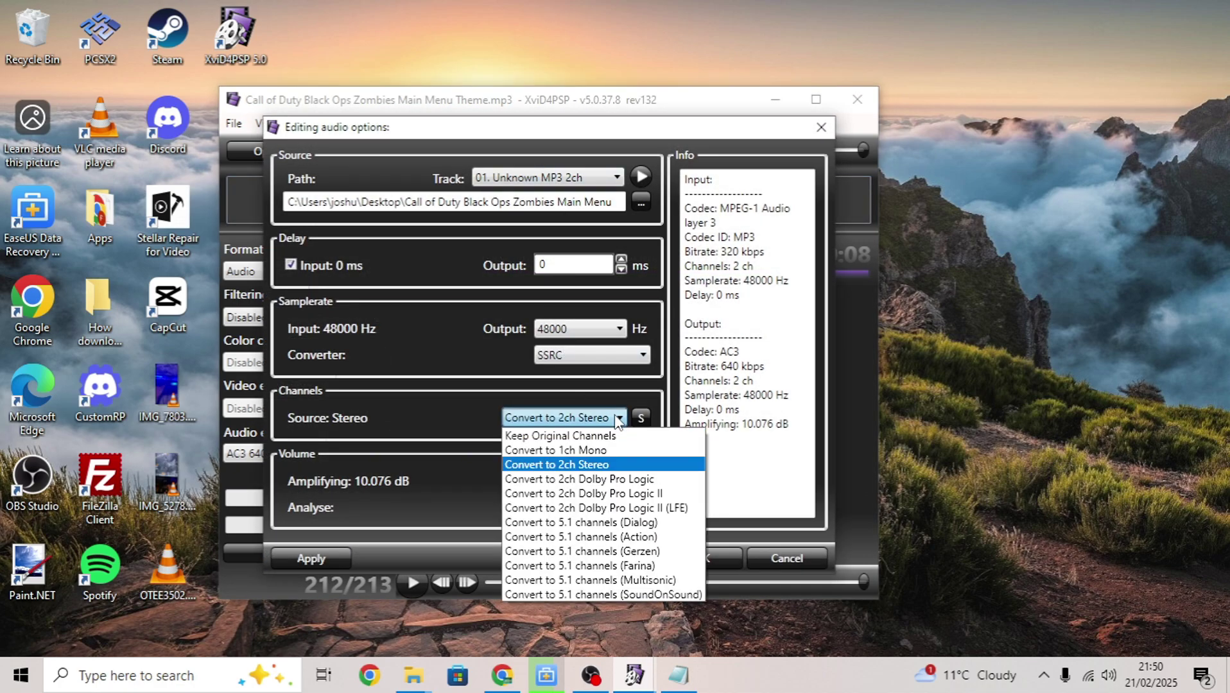
{"action": "left_click", "coordinate": [636, 580]}
{"action": "left_click", "coordinate": [327, 559]}
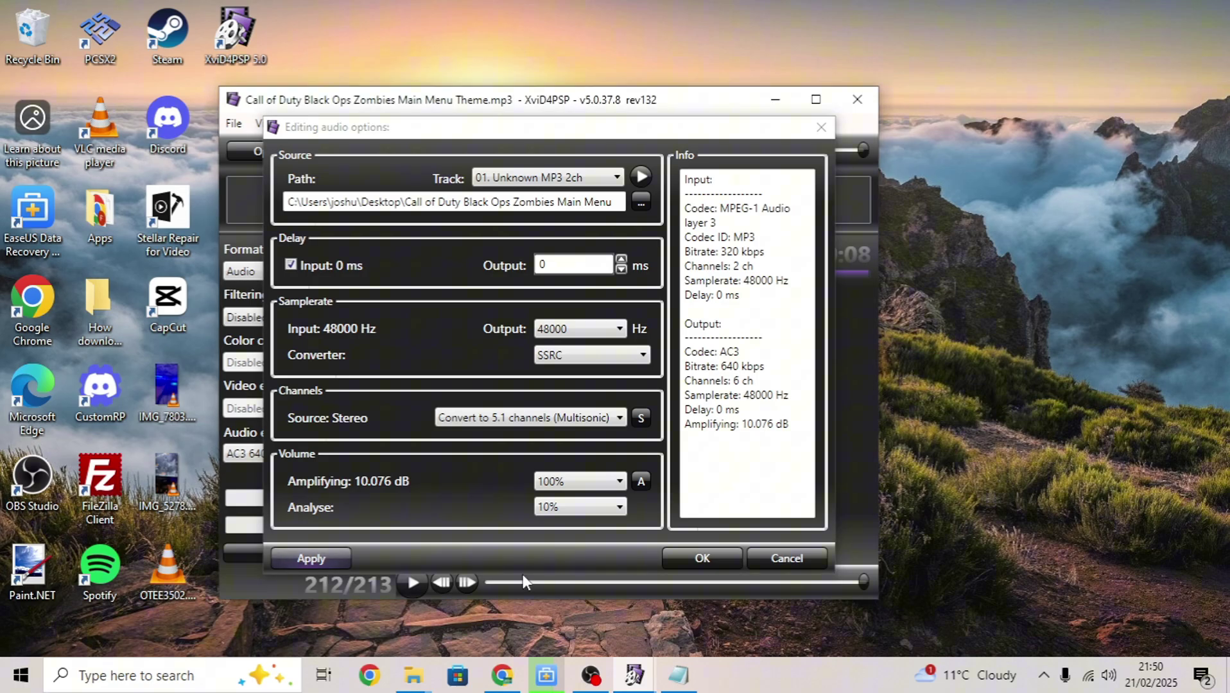
{"action": "left_click", "coordinate": [712, 555]}
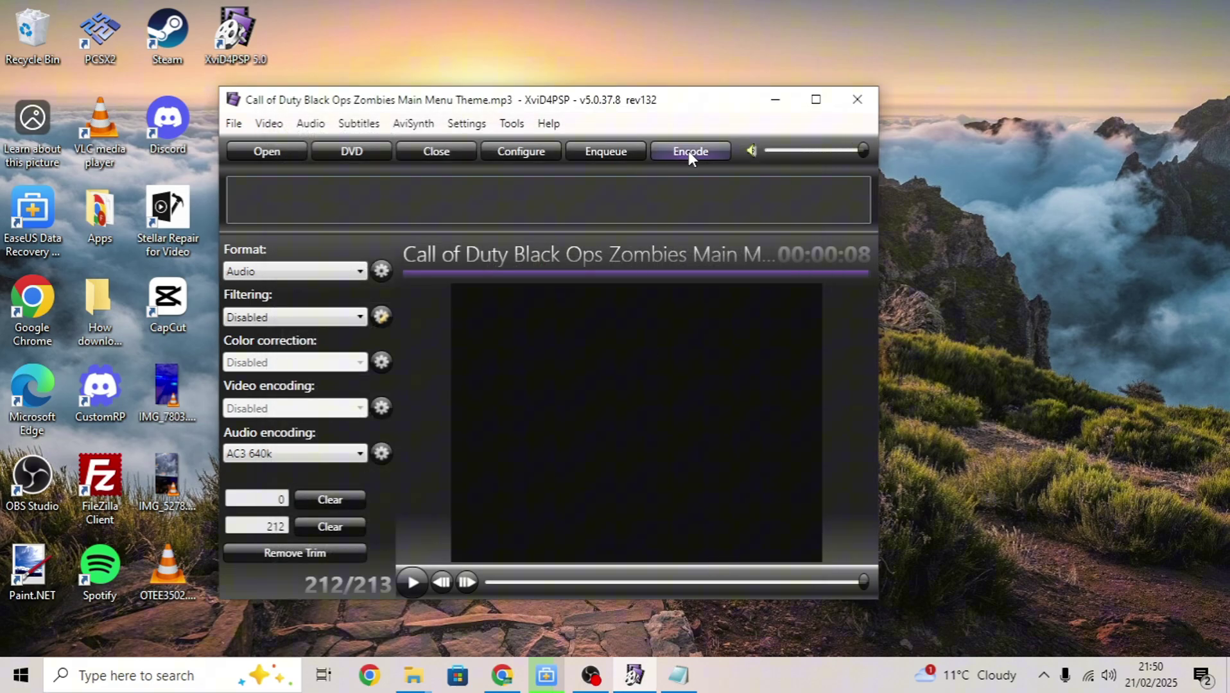
Encode the theme as coldboot_multi.ac3, copying the name from the rename notes
{"action": "left_click", "coordinate": [688, 151]}
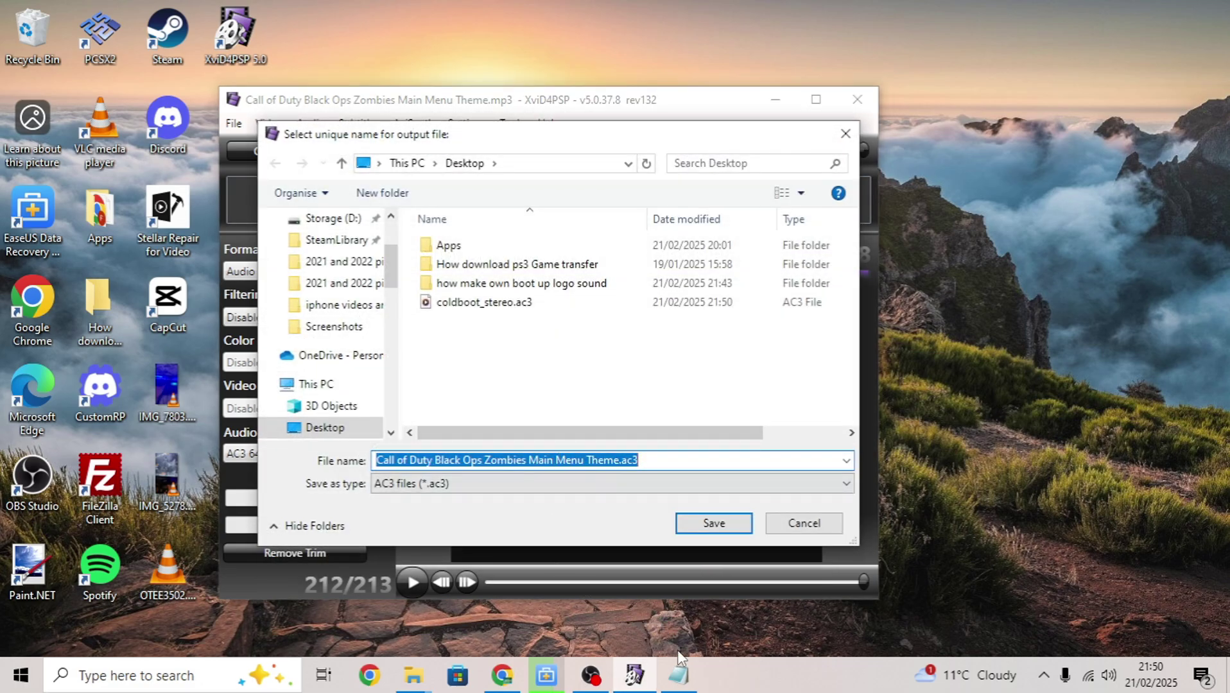
{"action": "left_click", "coordinate": [680, 667]}
{"action": "left_click_drag", "start_coordinate": [339, 314], "coordinate": [213, 314]}
{"action": "right_click", "coordinate": [265, 316]}
{"action": "left_click", "coordinate": [303, 377]}
{"action": "left_click", "coordinate": [1025, 255]}
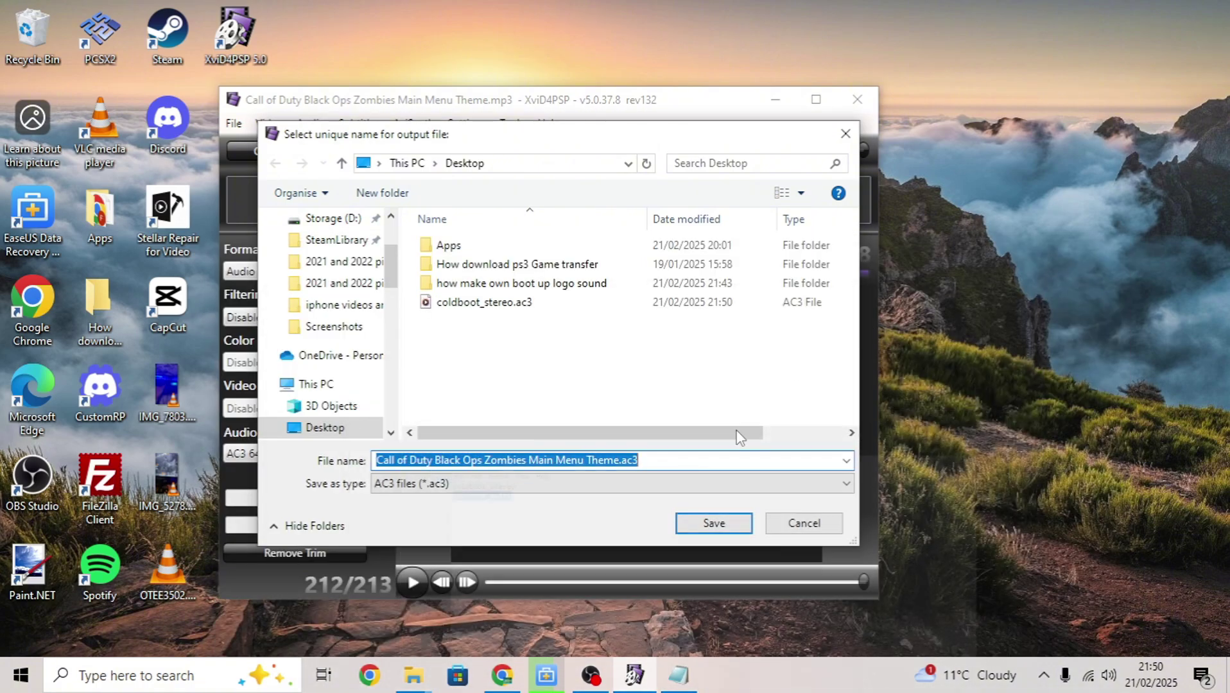
{"action": "right_click", "coordinate": [592, 458]}
{"action": "left_click", "coordinate": [652, 290]}
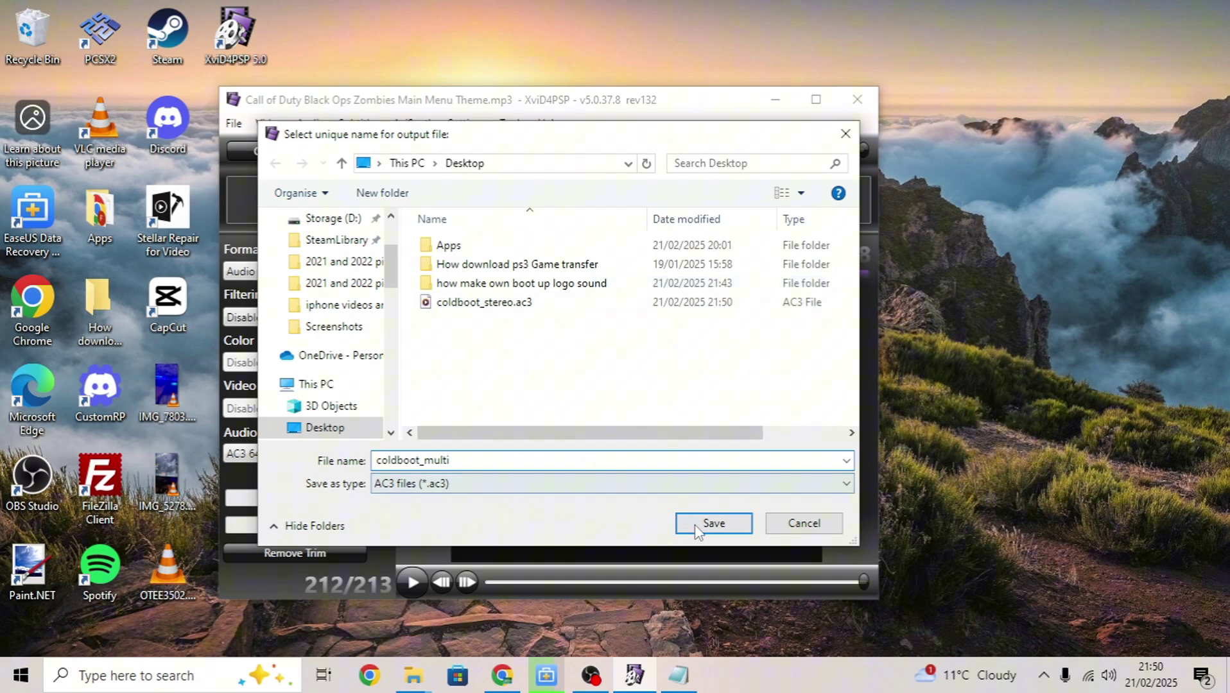
{"action": "left_click", "coordinate": [714, 523]}
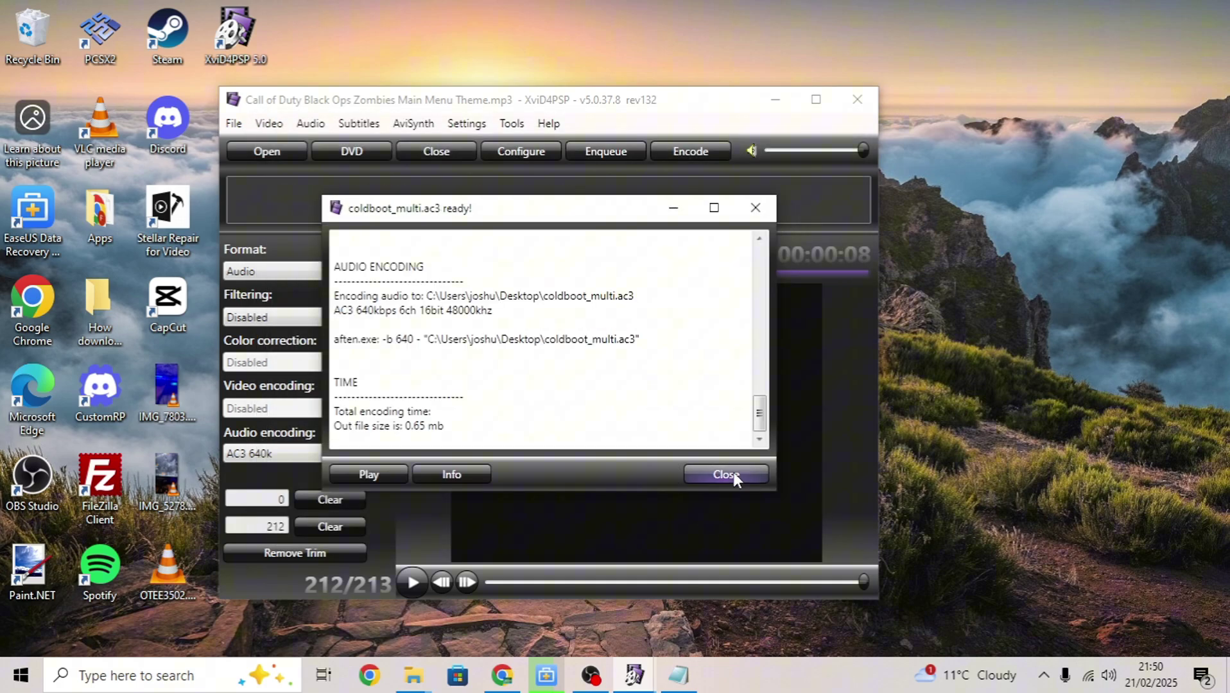
{"action": "left_click", "coordinate": [726, 474]}
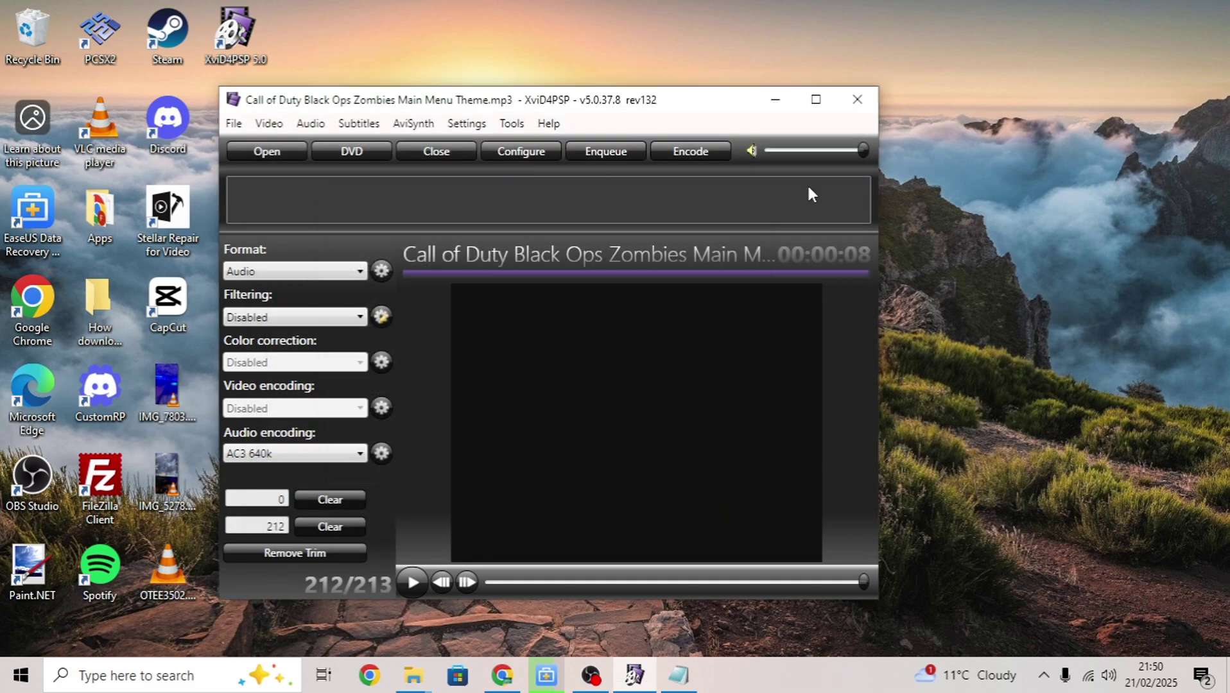
Select coldboot_stereo.ac3 and coldboot_multi.ac3 on the desktop and copy them
{"action": "left_click", "coordinate": [775, 99]}
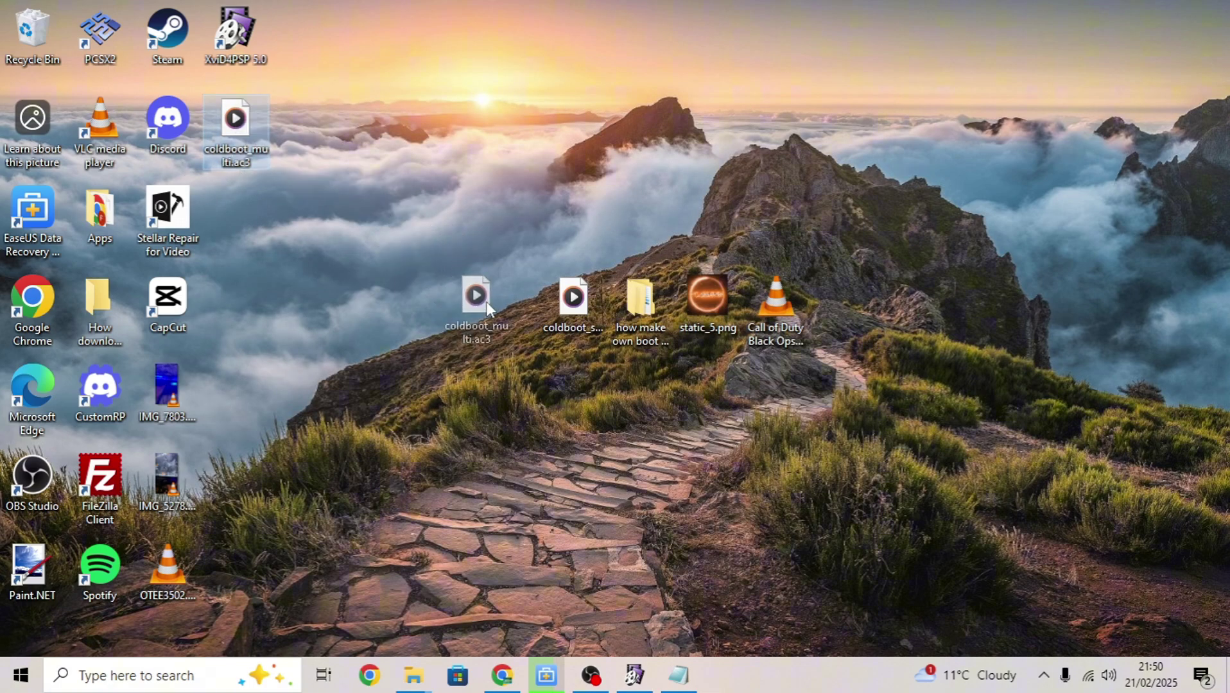
{"action": "left_click_drag", "start_coordinate": [461, 371], "coordinate": [586, 235]}
{"action": "left_click", "coordinate": [572, 311]}
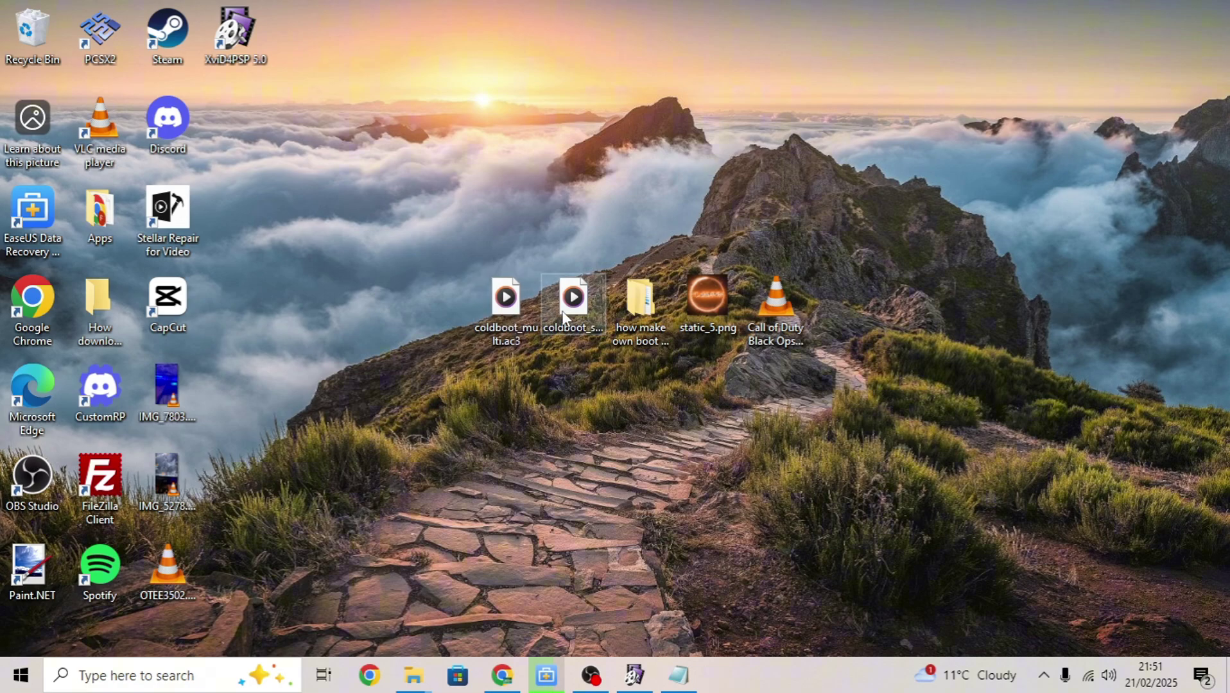
{"action": "mouse_move", "coordinate": [506, 300]}
{"action": "left_mouse_down"}
{"action": "mouse_move", "coordinate": [554, 250]}
{"action": "mouse_move", "coordinate": [509, 297]}
{"action": "left_mouse_up"}
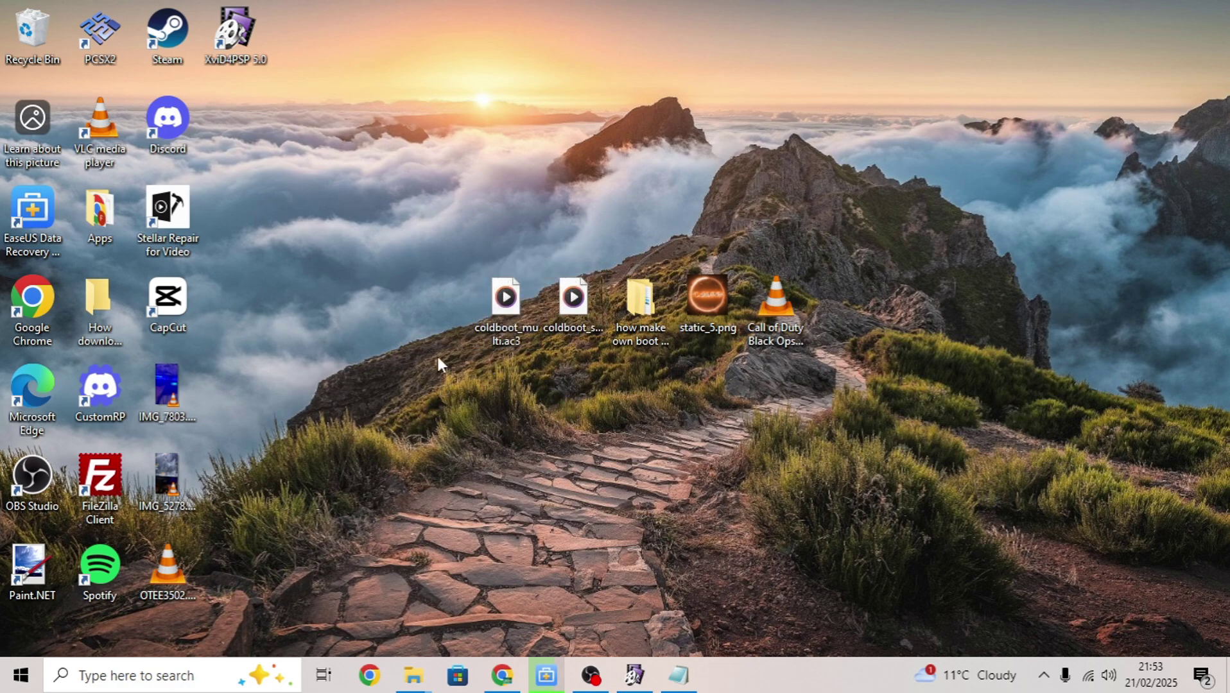
{"action": "left_click_drag", "start_coordinate": [439, 364], "coordinate": [557, 305]}
{"action": "right_click", "coordinate": [557, 305]}
{"action": "left_click", "coordinate": [599, 549]}
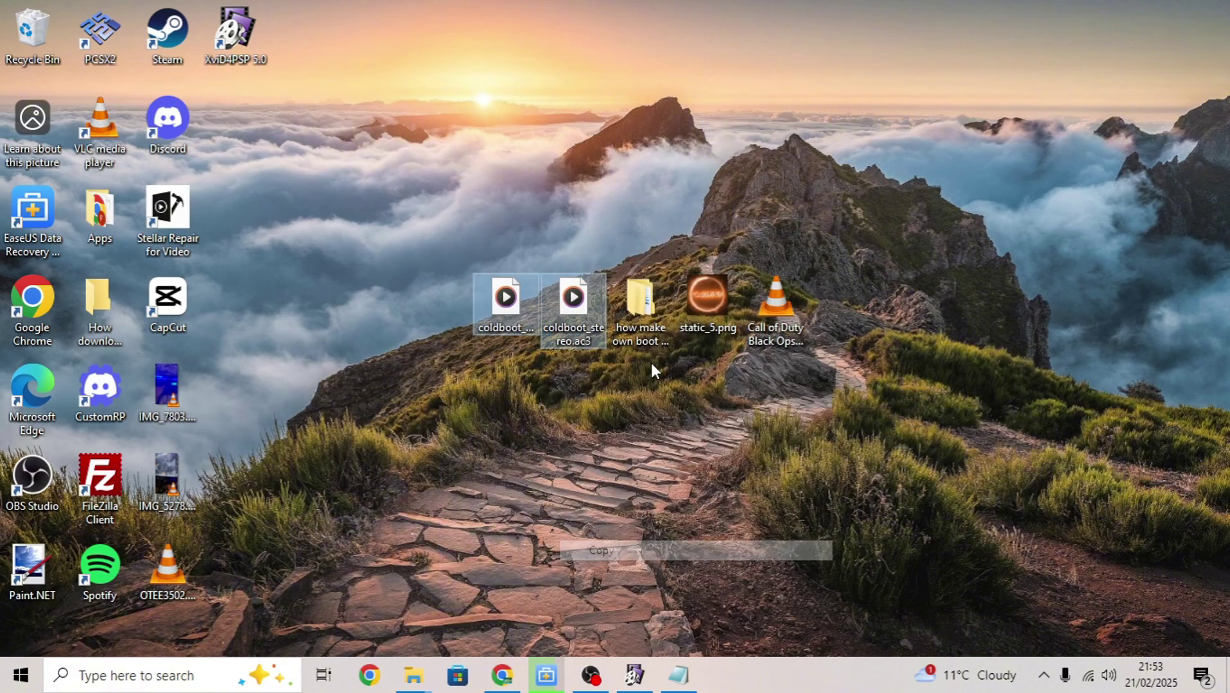
Paste both .ac3 files into the usb files folder, then go to tools
{"action": "double_click", "coordinate": [635, 312]}
{"action": "double_click", "coordinate": [454, 277]}
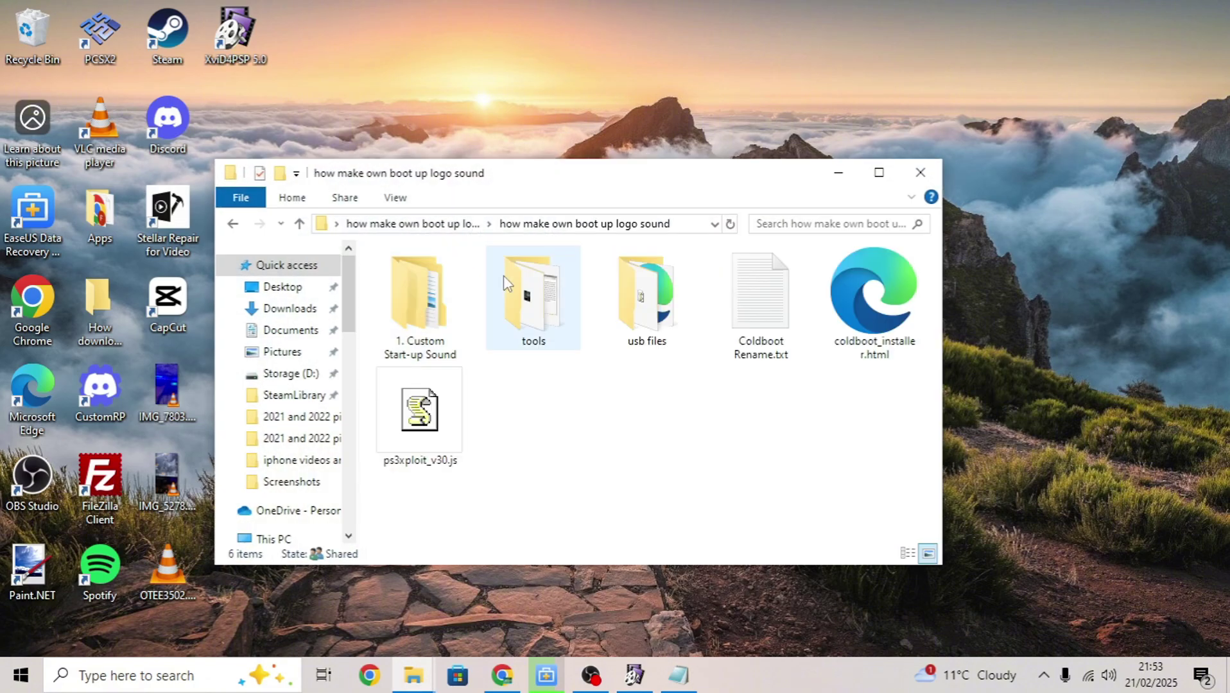
{"action": "double_click", "coordinate": [545, 282]}
{"action": "left_click", "coordinate": [233, 224]}
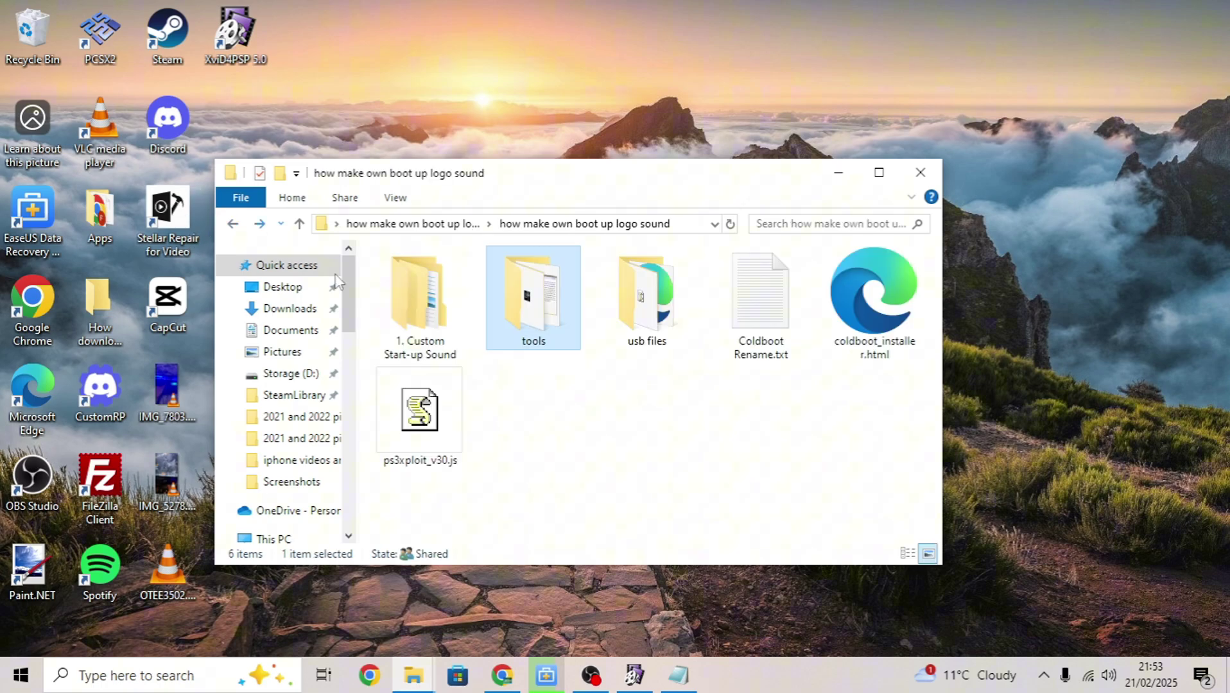
{"action": "double_click", "coordinate": [664, 301]}
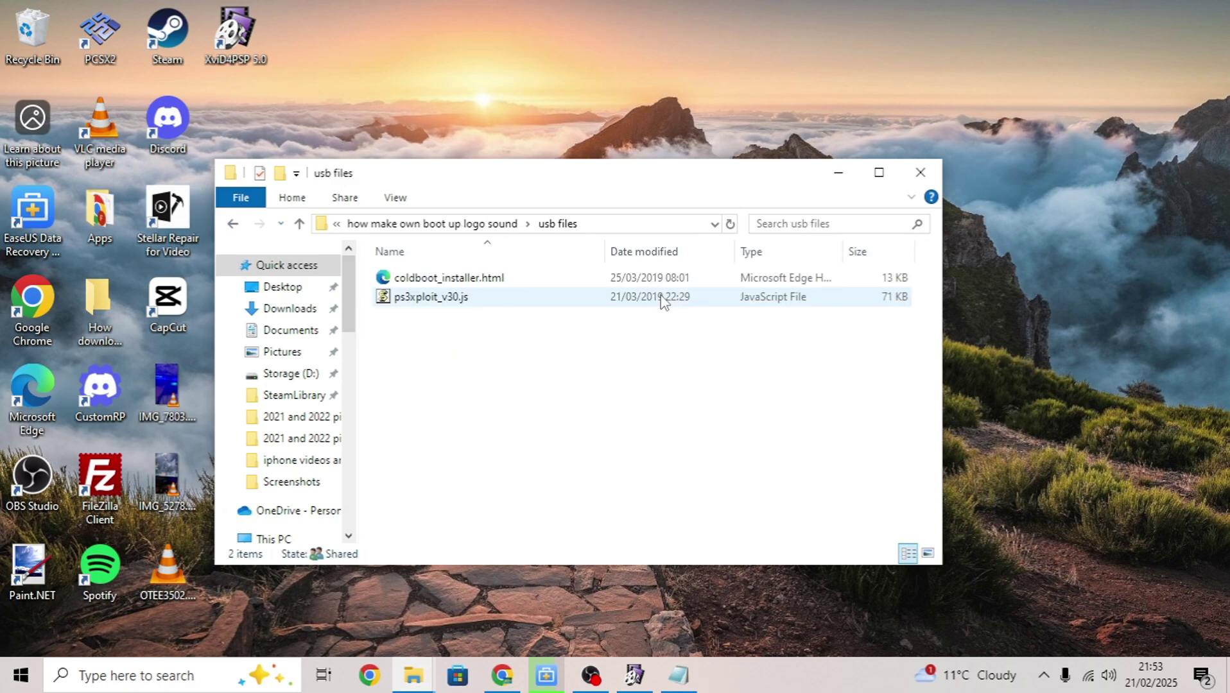
{"action": "right_click", "coordinate": [425, 338]}
{"action": "left_click", "coordinate": [474, 462]}
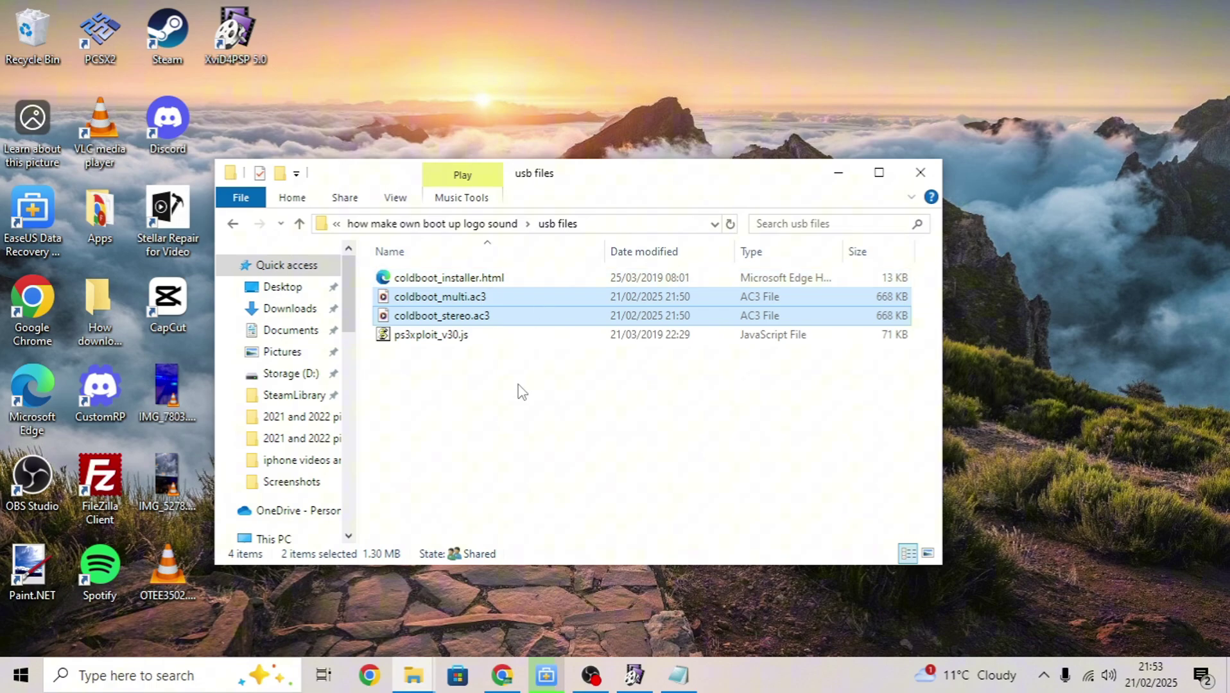
{"action": "left_click", "coordinate": [411, 226]}
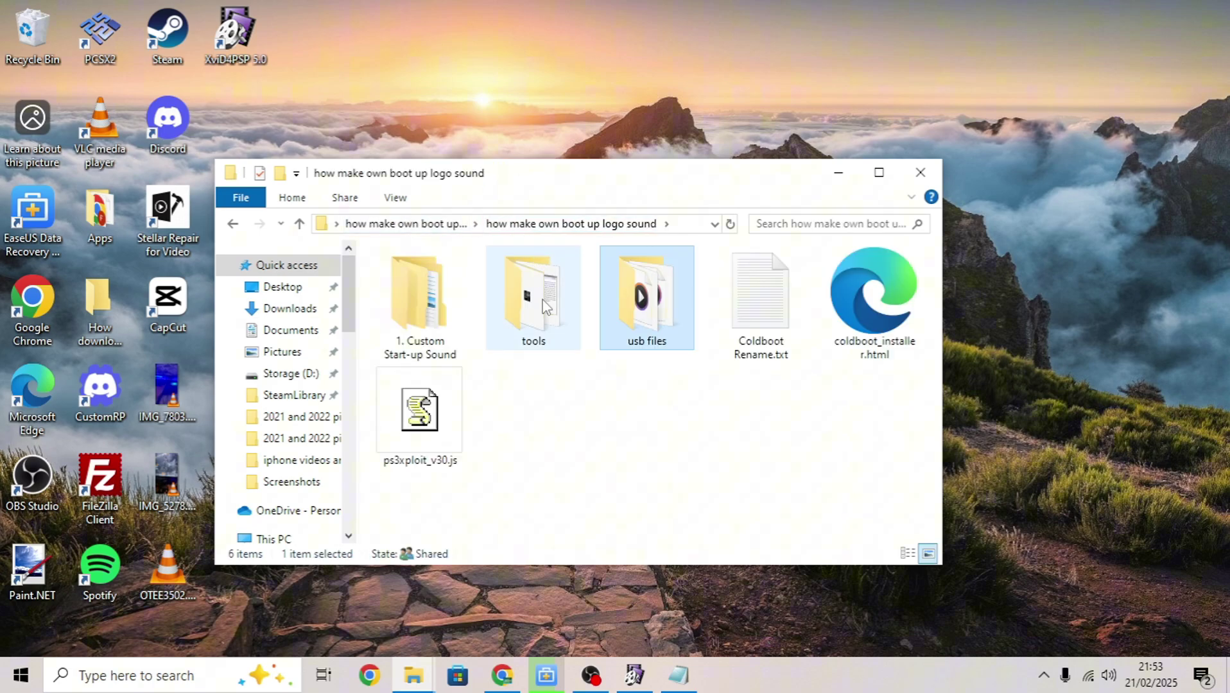
{"action": "double_click", "coordinate": [533, 302]}
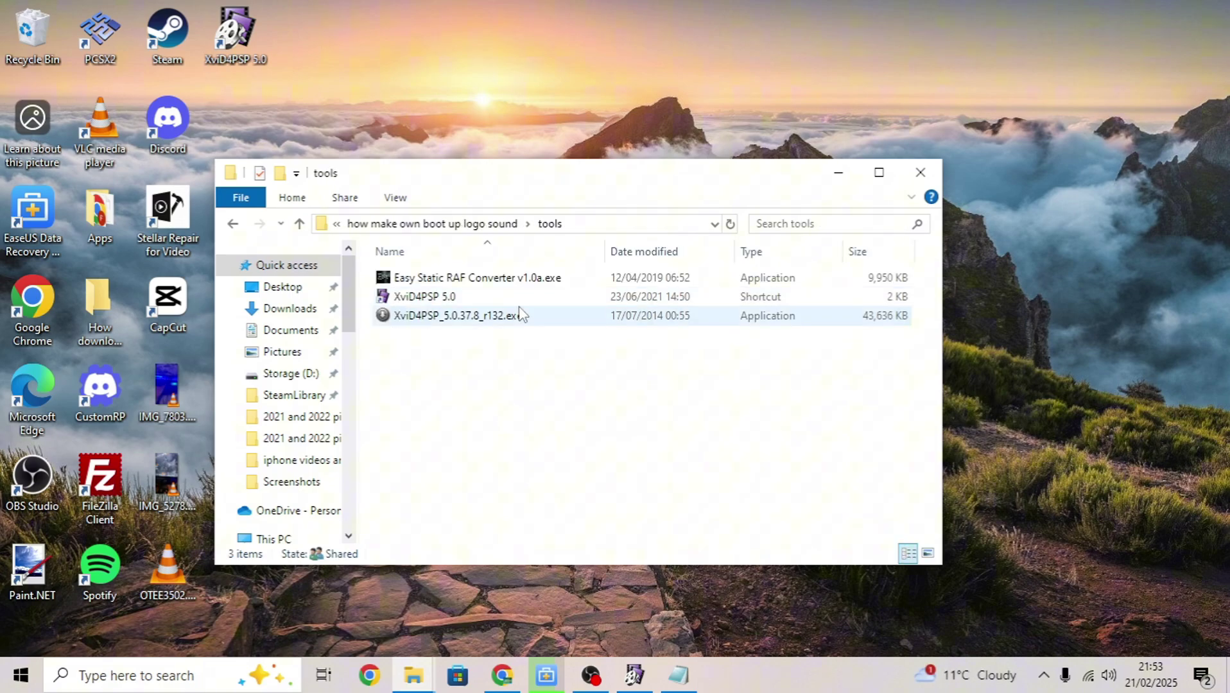
Launch Easy Static RAF Converter and load static_5.png from the Desktop as the logo image
{"action": "double_click", "coordinate": [434, 282]}
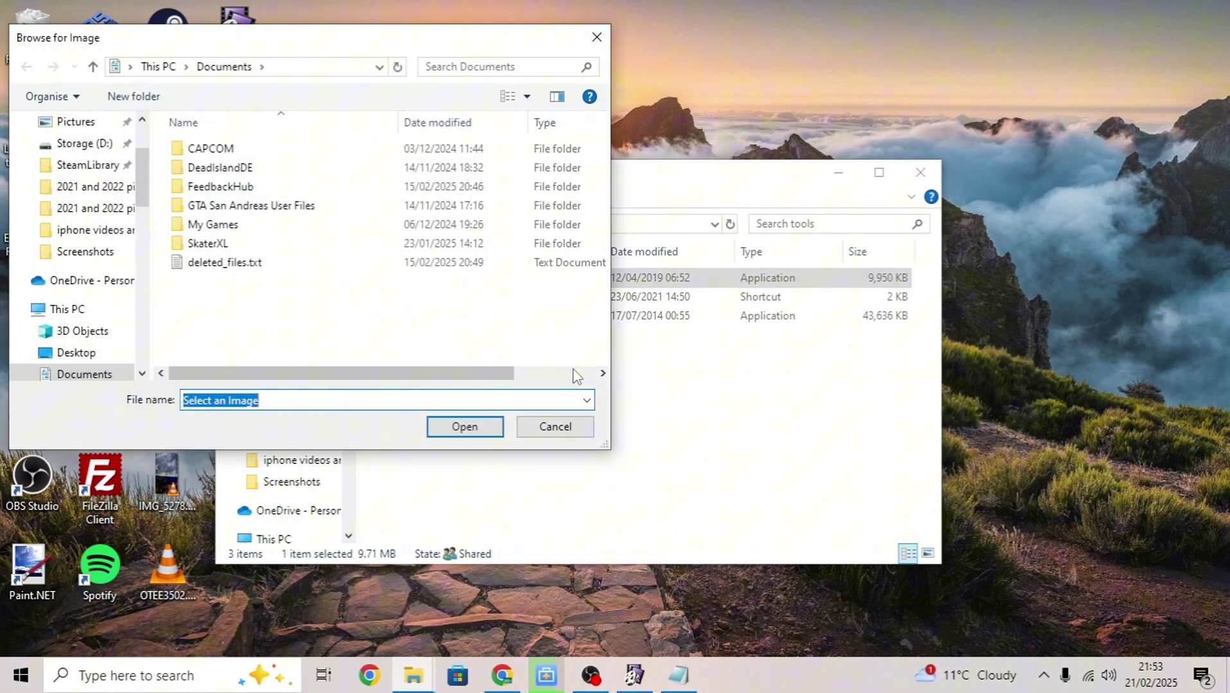
{"action": "left_click_drag", "start_coordinate": [347, 39], "coordinate": [637, 140]}
{"action": "scroll", "coordinate": [345, 254], "scroll_direction": "up", "scroll_amount": 1}
{"action": "left_click", "coordinate": [360, 225]}
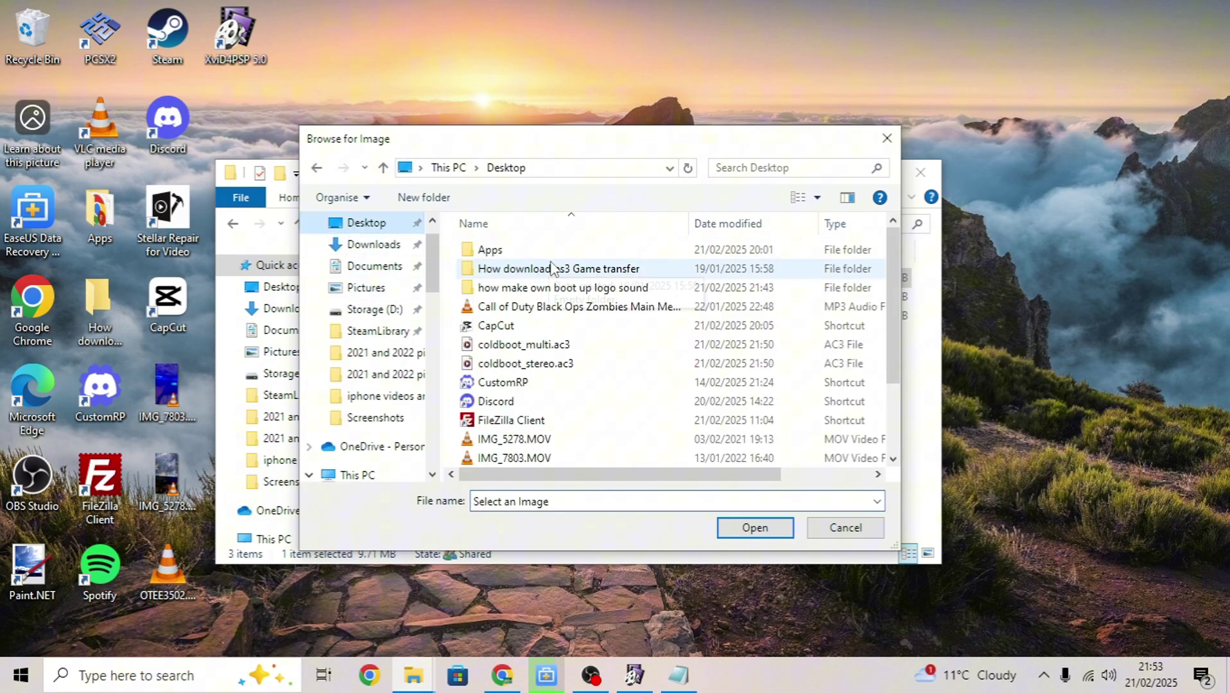
{"action": "scroll", "coordinate": [586, 350], "scroll_direction": "down", "scroll_amount": 2}
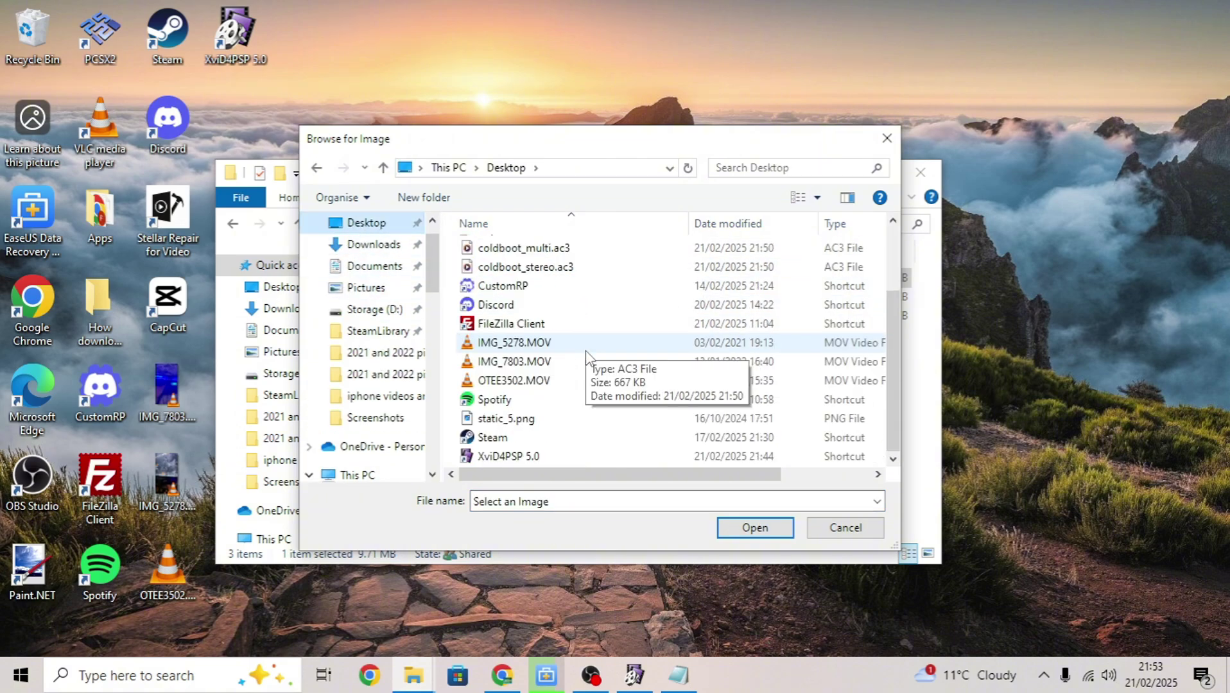
{"action": "left_click", "coordinate": [802, 204]}
{"action": "scroll", "coordinate": [792, 244], "scroll_direction": "down", "scroll_amount": 5}
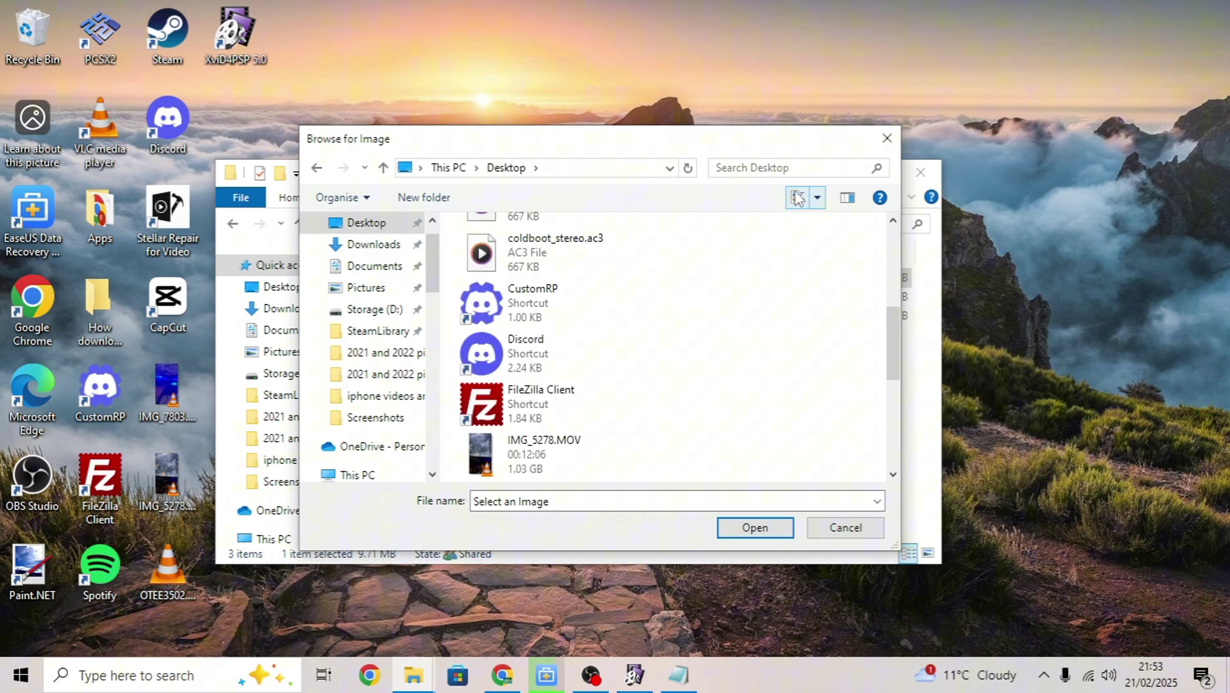
{"action": "left_click", "coordinate": [798, 198]}
{"action": "scroll", "coordinate": [788, 266], "scroll_direction": "down", "scroll_amount": 6}
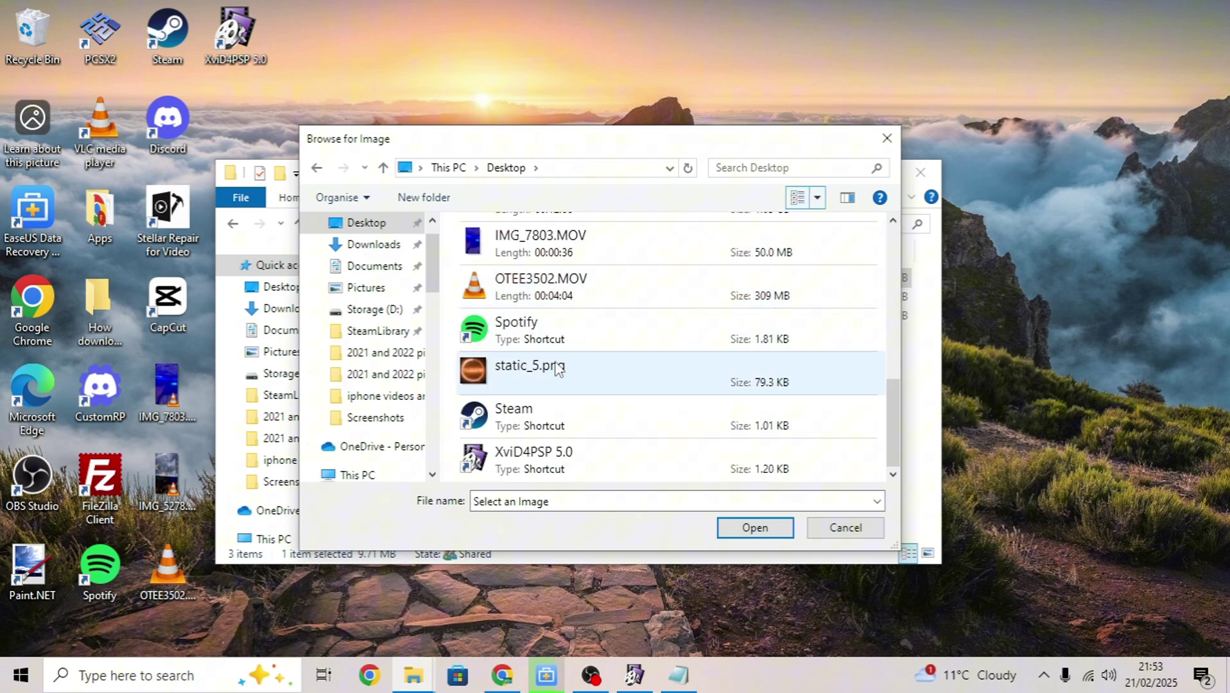
{"action": "double_click", "coordinate": [531, 372]}
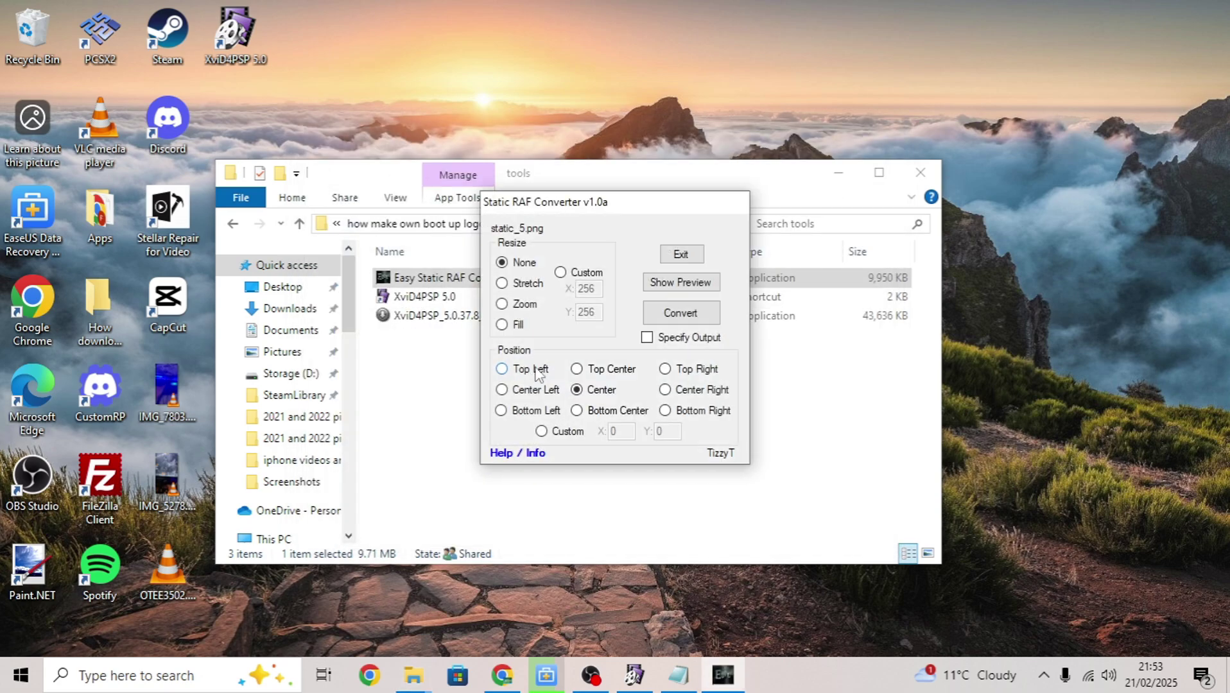
Show the logo preview and arrange it beside the converter settings
{"action": "left_click", "coordinate": [677, 283]}
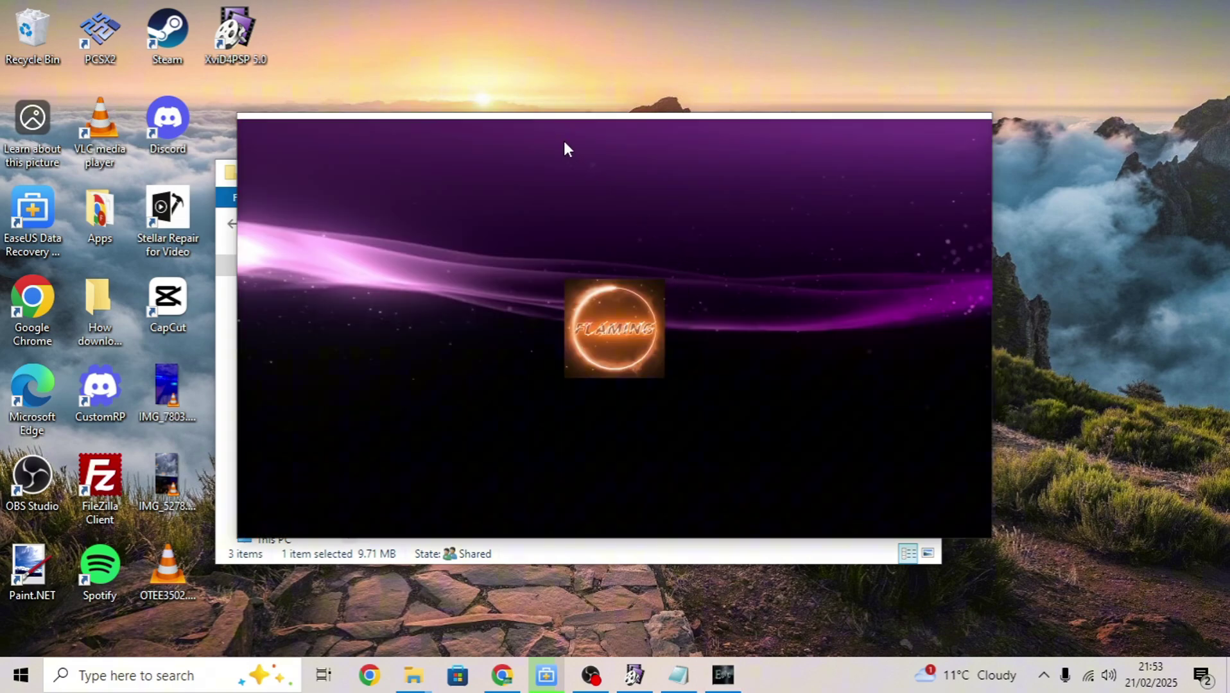
{"action": "left_click_drag", "start_coordinate": [564, 145], "coordinate": [341, 162]}
{"action": "left_click_drag", "start_coordinate": [612, 218], "coordinate": [1030, 180]}
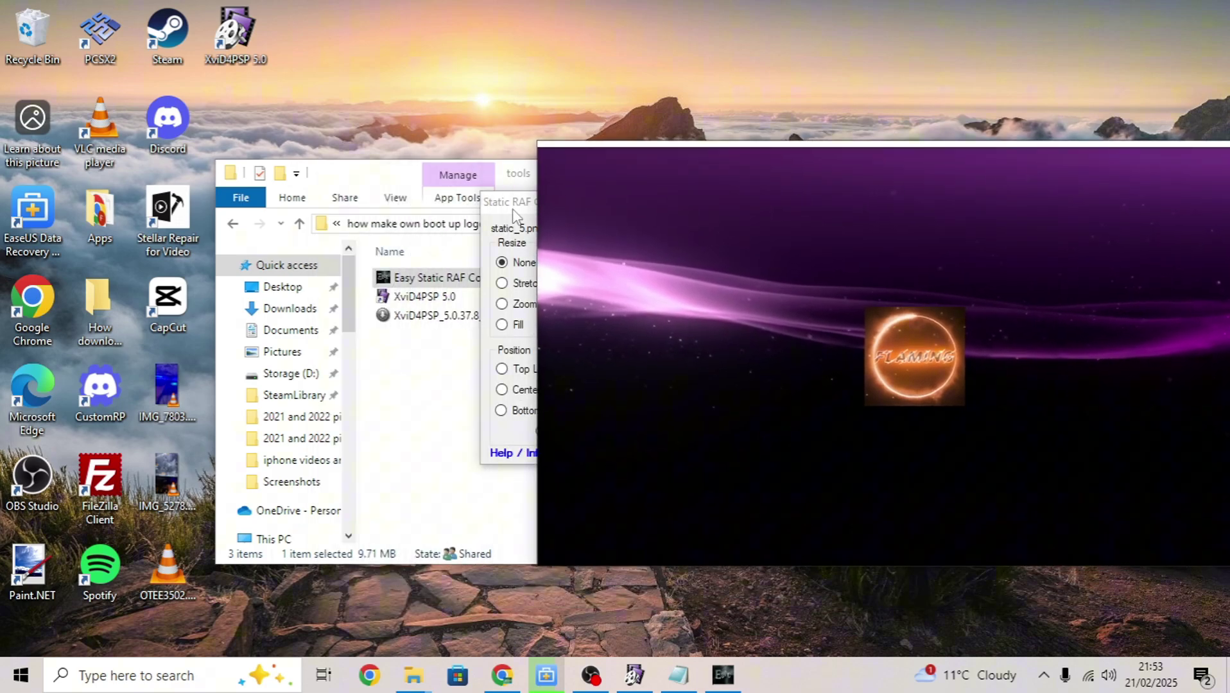
{"action": "left_click_drag", "start_coordinate": [512, 209], "coordinate": [154, 210]}
{"action": "left_click_drag", "start_coordinate": [736, 157], "coordinate": [592, 152]}
{"action": "left_click_drag", "start_coordinate": [226, 206], "coordinate": [238, 207]}
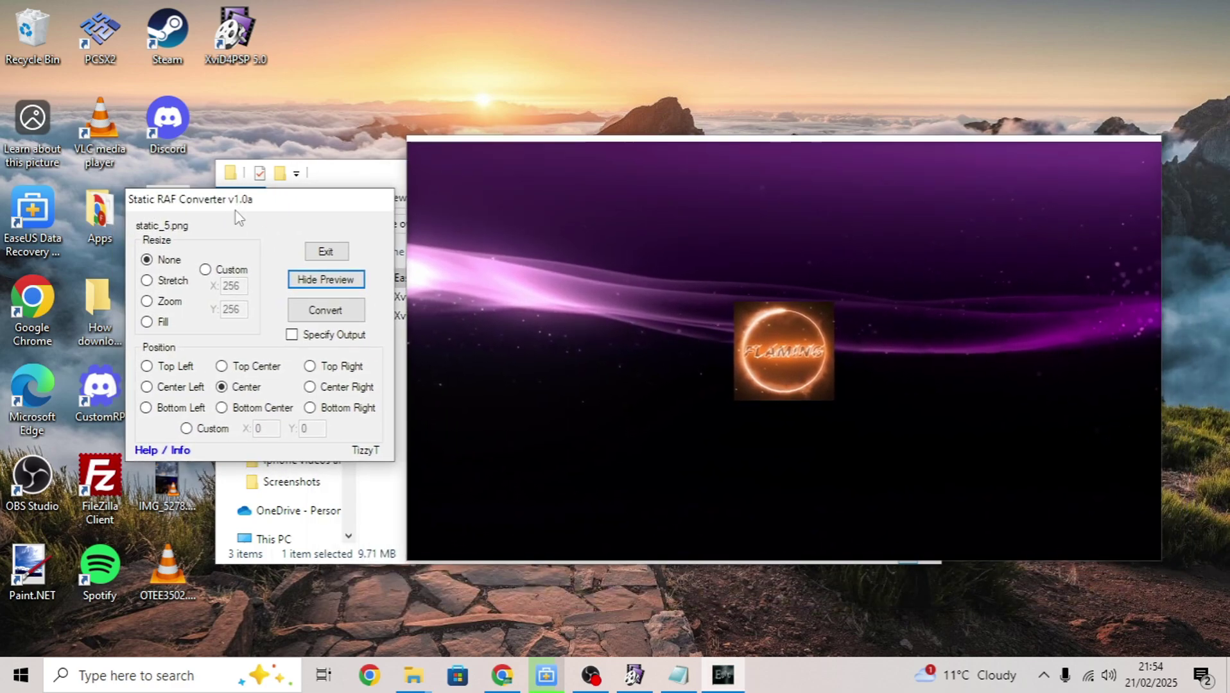
Try the Zoom, Fill and None resize options, then settle on Custom 256x256
{"action": "left_click", "coordinate": [147, 302]}
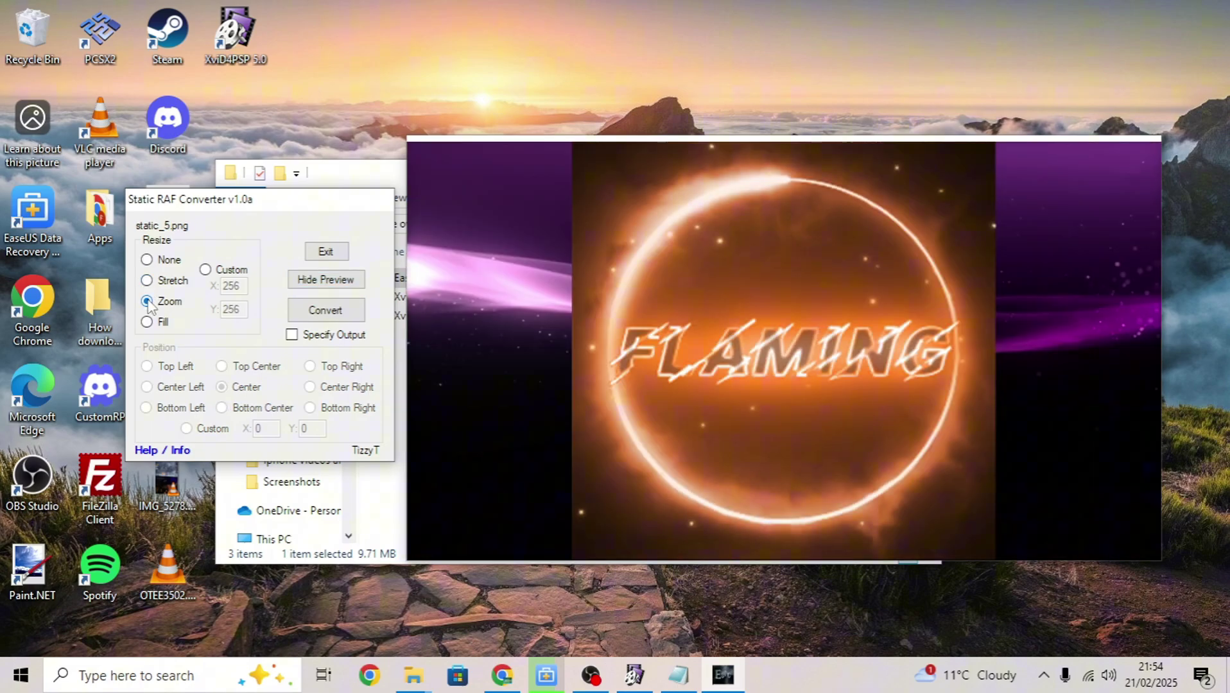
{"action": "left_click", "coordinate": [148, 323]}
{"action": "left_click", "coordinate": [147, 260]}
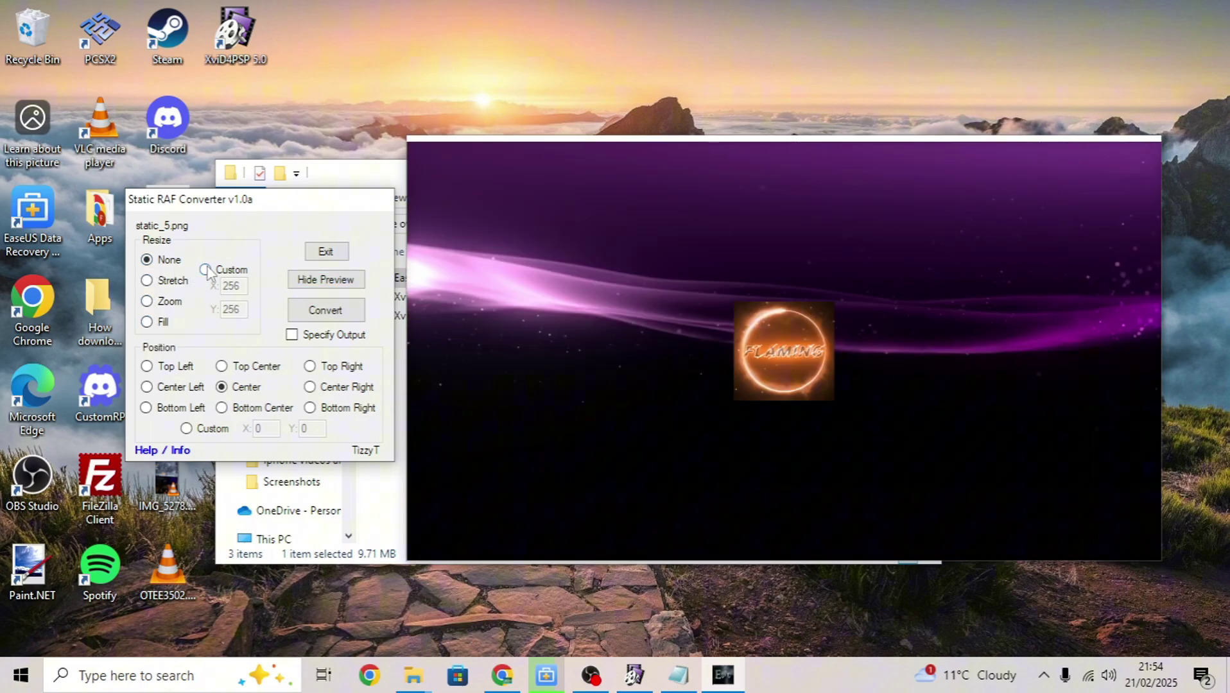
{"action": "left_click", "coordinate": [205, 270]}
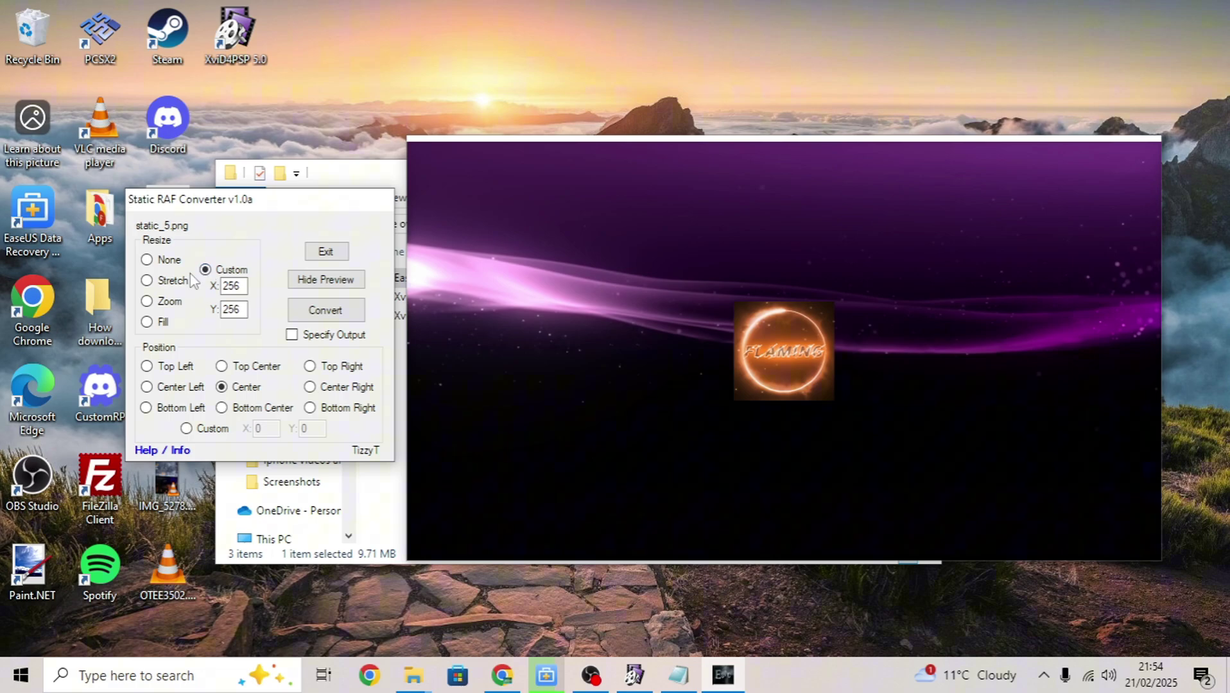
Try each logo position on the boot screen, ending with Center Right
{"action": "left_click", "coordinate": [224, 375]}
{"action": "left_click", "coordinate": [222, 408]}
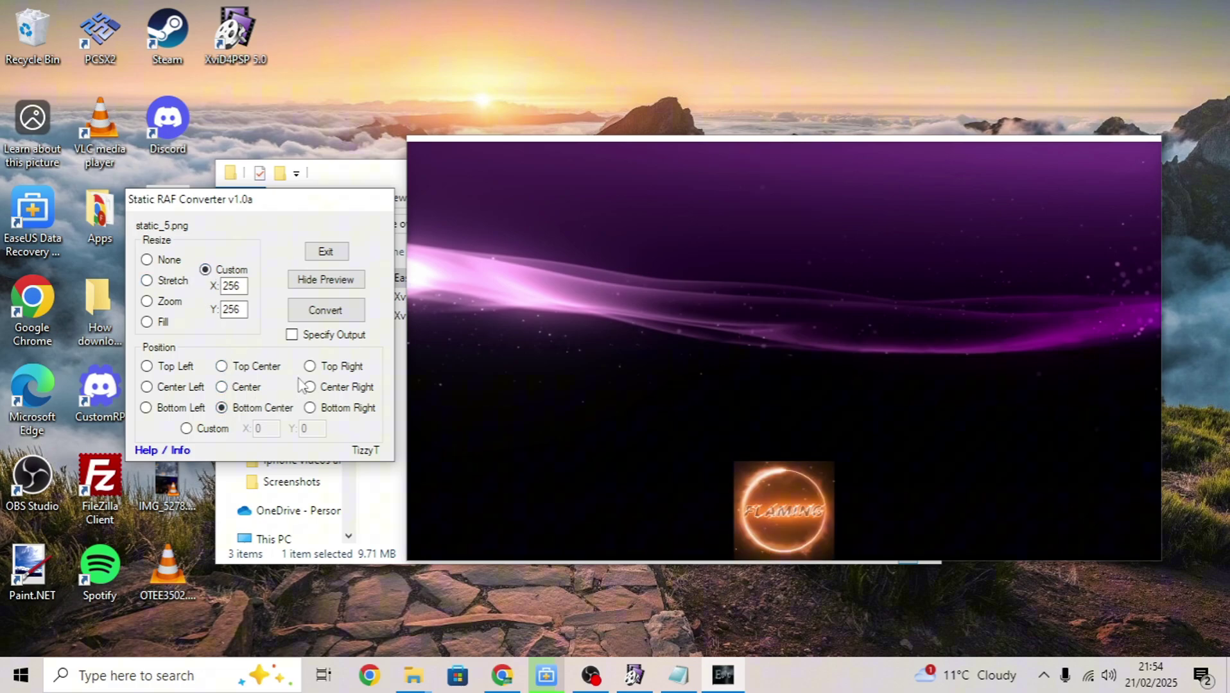
{"action": "left_click", "coordinate": [309, 366]}
{"action": "left_click", "coordinate": [310, 387]}
{"action": "left_click", "coordinate": [311, 408]}
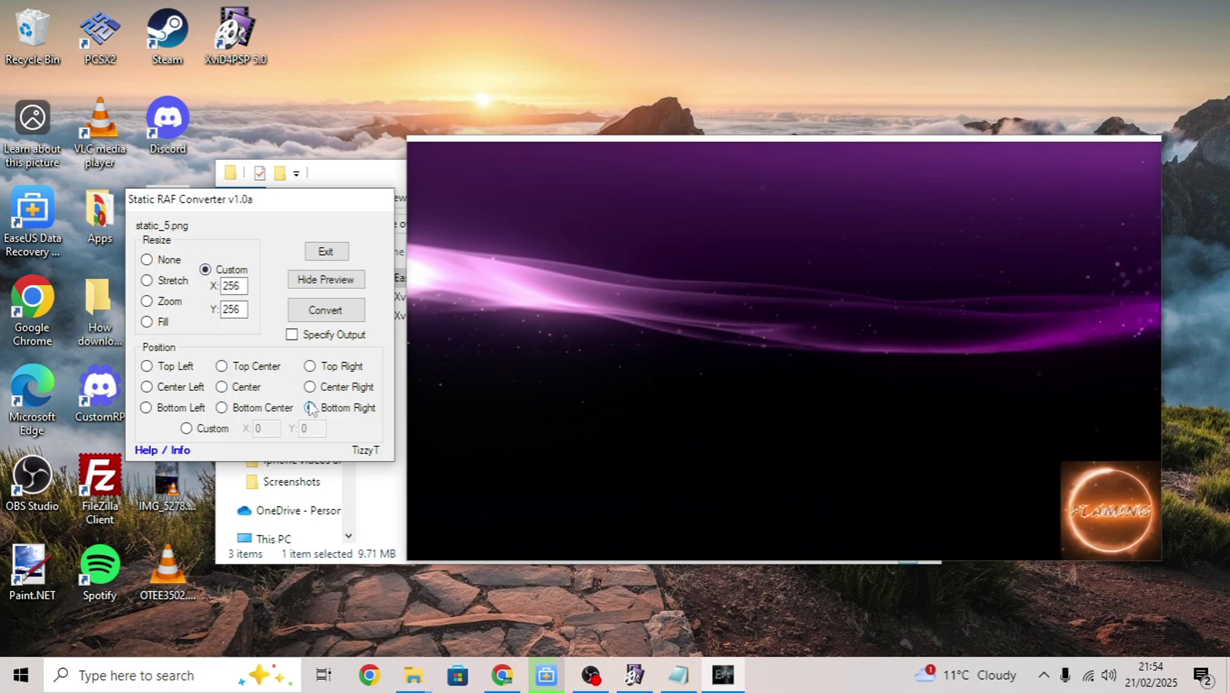
{"action": "left_click", "coordinate": [147, 409]}
{"action": "left_click", "coordinate": [147, 387]}
{"action": "left_click", "coordinate": [147, 367]}
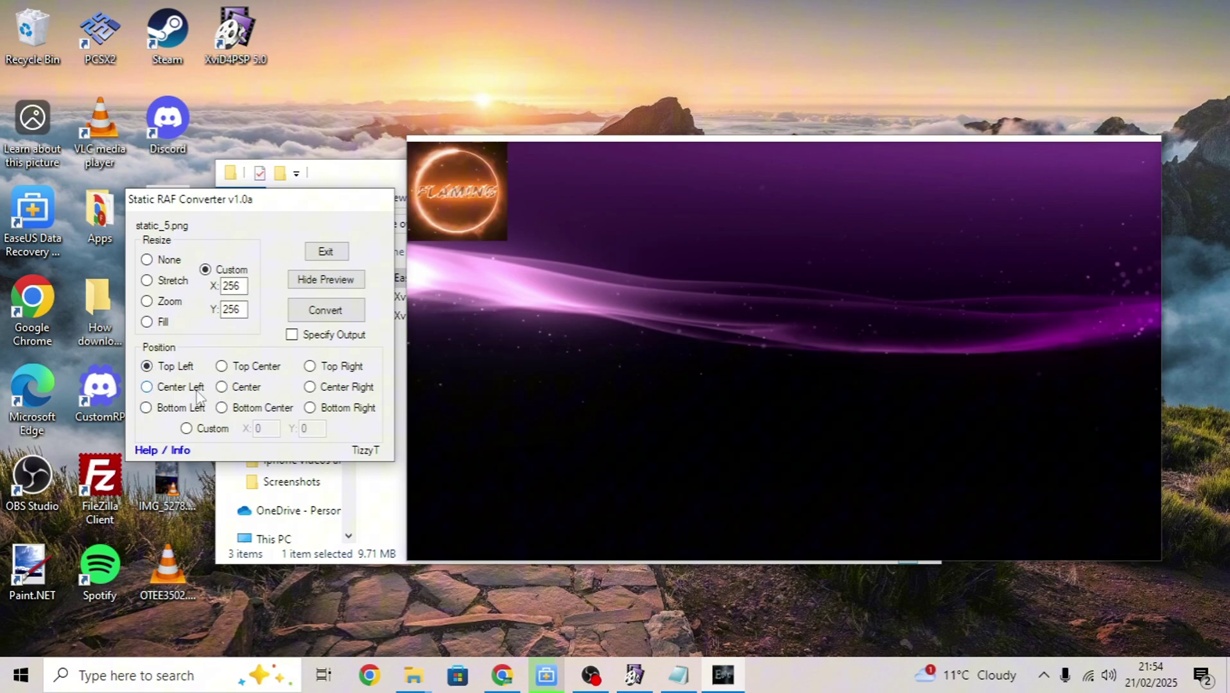
{"action": "left_click", "coordinate": [310, 387]}
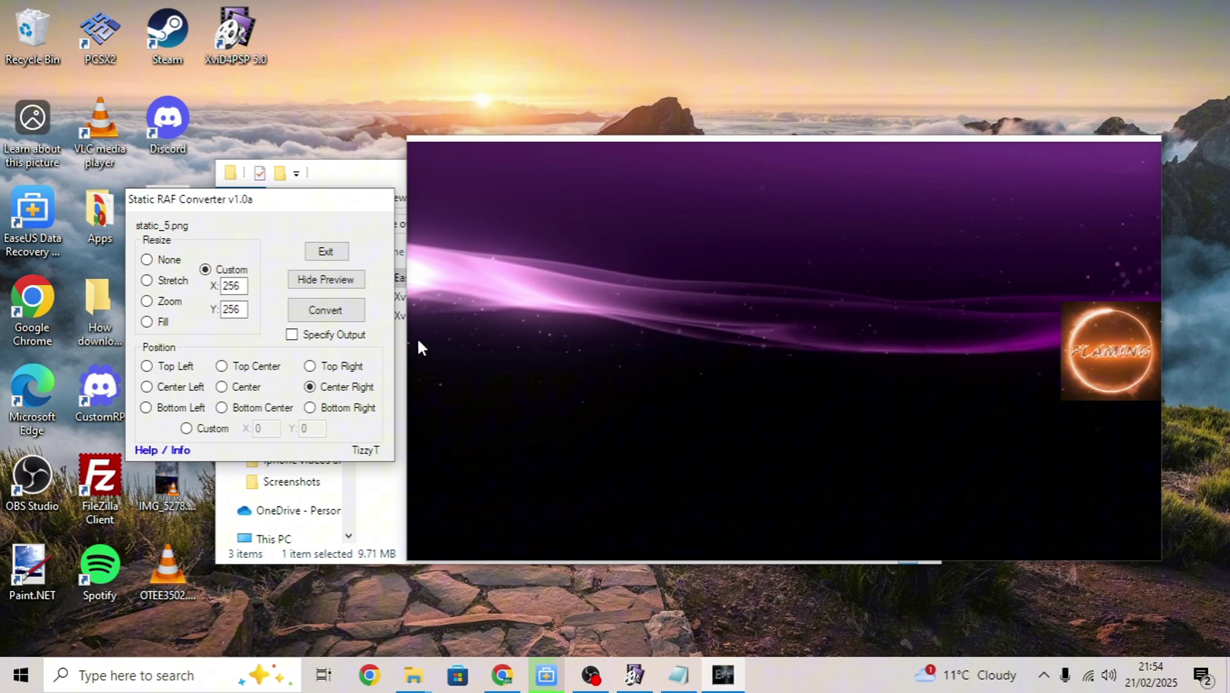
Convert the logo to a RAF file and open the static_5 output folder
{"action": "left_click", "coordinate": [325, 310]}
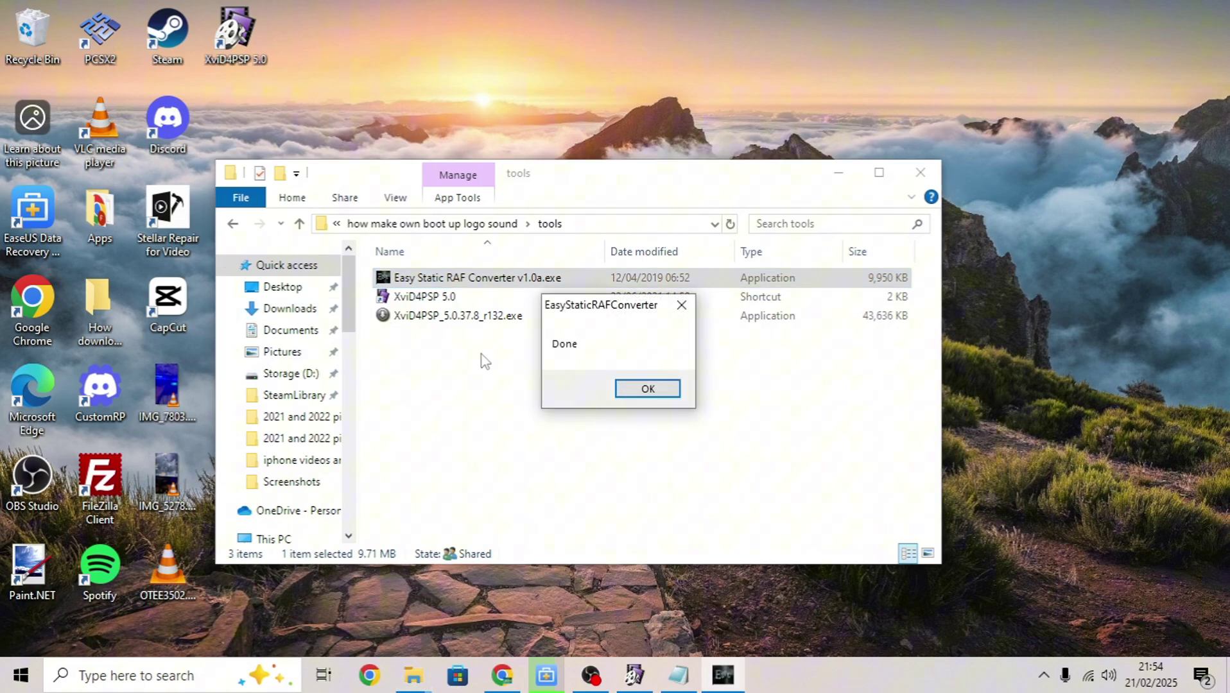
{"action": "left_click", "coordinate": [649, 390]}
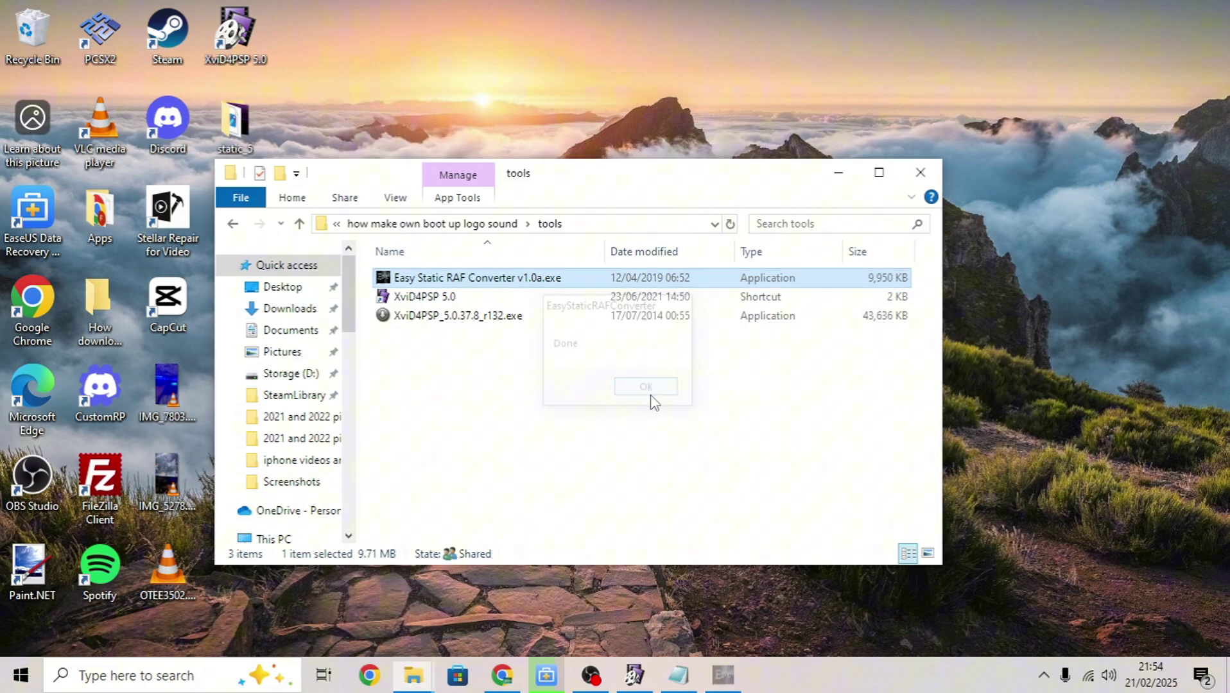
{"action": "left_click", "coordinate": [236, 226]}
{"action": "left_click_drag", "start_coordinate": [524, 180], "coordinate": [1030, 236]}
{"action": "double_click", "coordinate": [243, 152]}
{"action": "left_click_drag", "start_coordinate": [730, 186], "coordinate": [397, 212]}
Copy the four files from the usb files folder into static_5
{"action": "left_click", "coordinate": [449, 322]}
{"action": "double_click", "coordinate": [450, 322]}
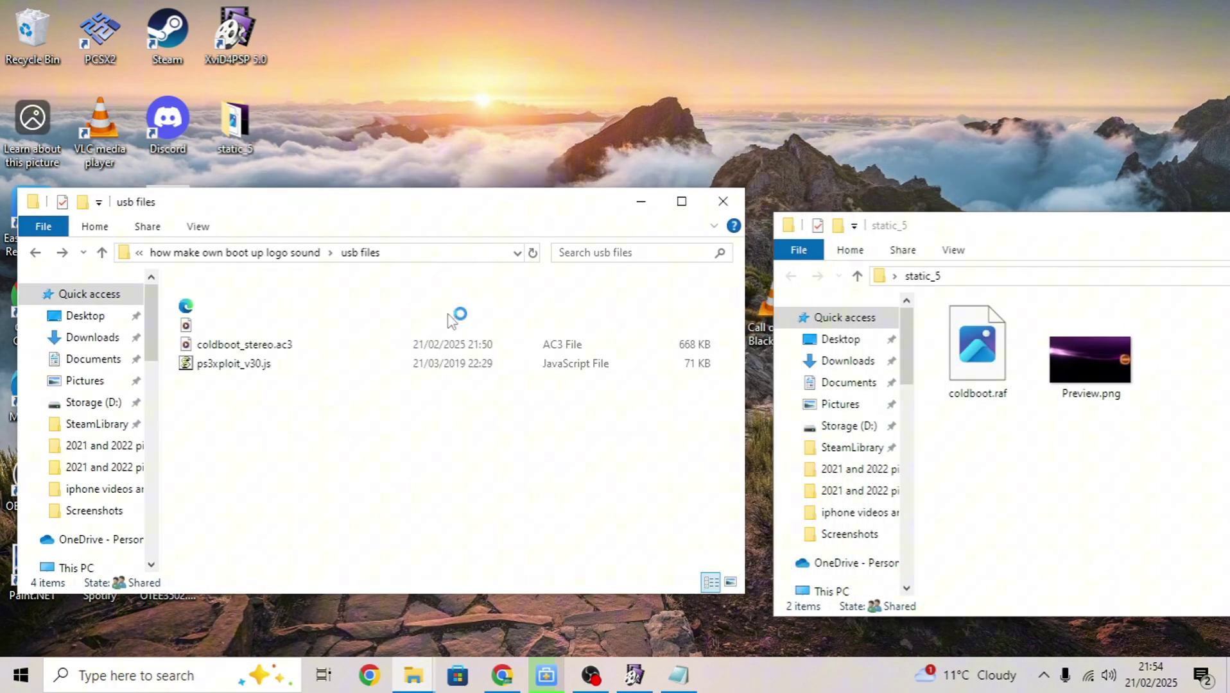
{"action": "left_click", "coordinate": [977, 350]}
{"action": "left_click_drag", "start_coordinate": [385, 384], "coordinate": [194, 305]}
{"action": "right_click", "coordinate": [193, 305]}
{"action": "left_click", "coordinate": [245, 550]}
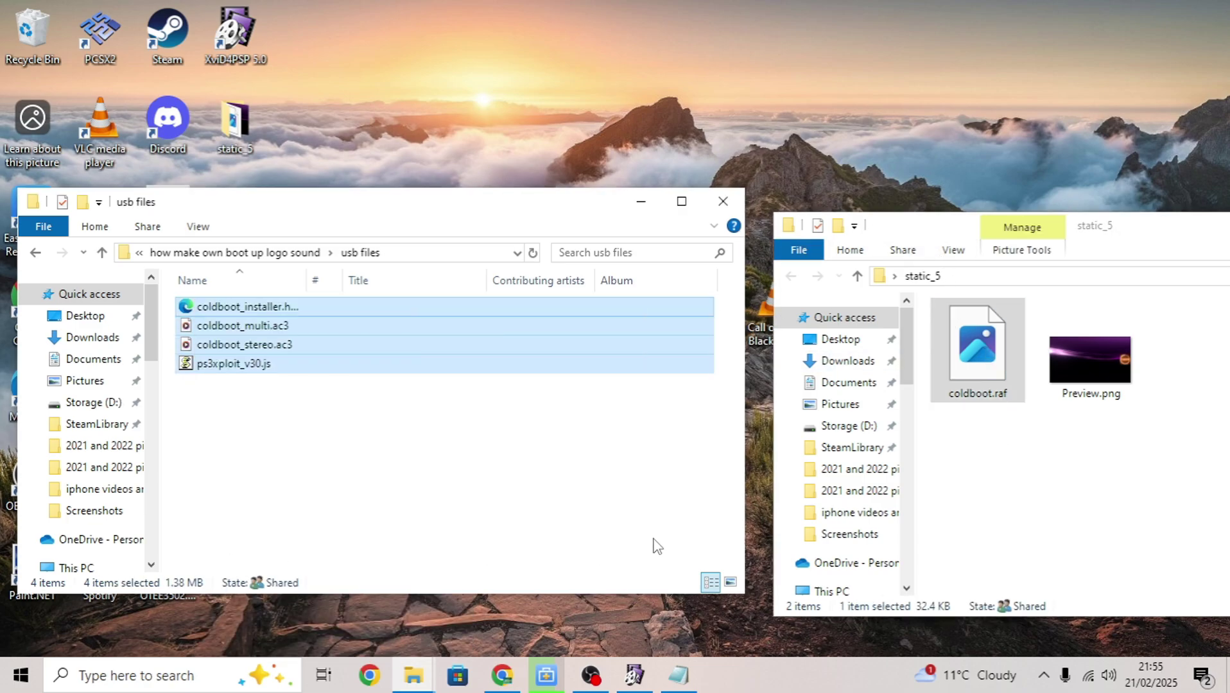
{"action": "right_click", "coordinate": [974, 457]}
{"action": "left_click", "coordinate": [1015, 321]}
View Preview.png in the image viewer, then close it
{"action": "left_click_drag", "start_coordinate": [963, 228], "coordinate": [462, 214]}
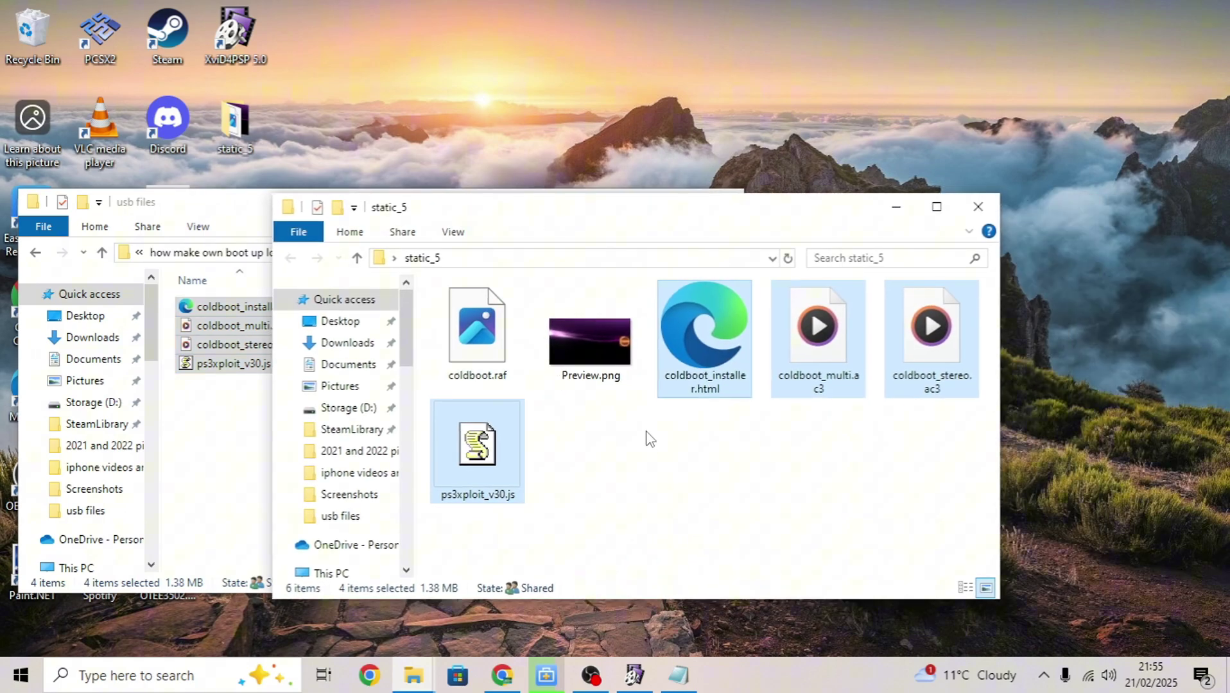
{"action": "left_click", "coordinate": [566, 355]}
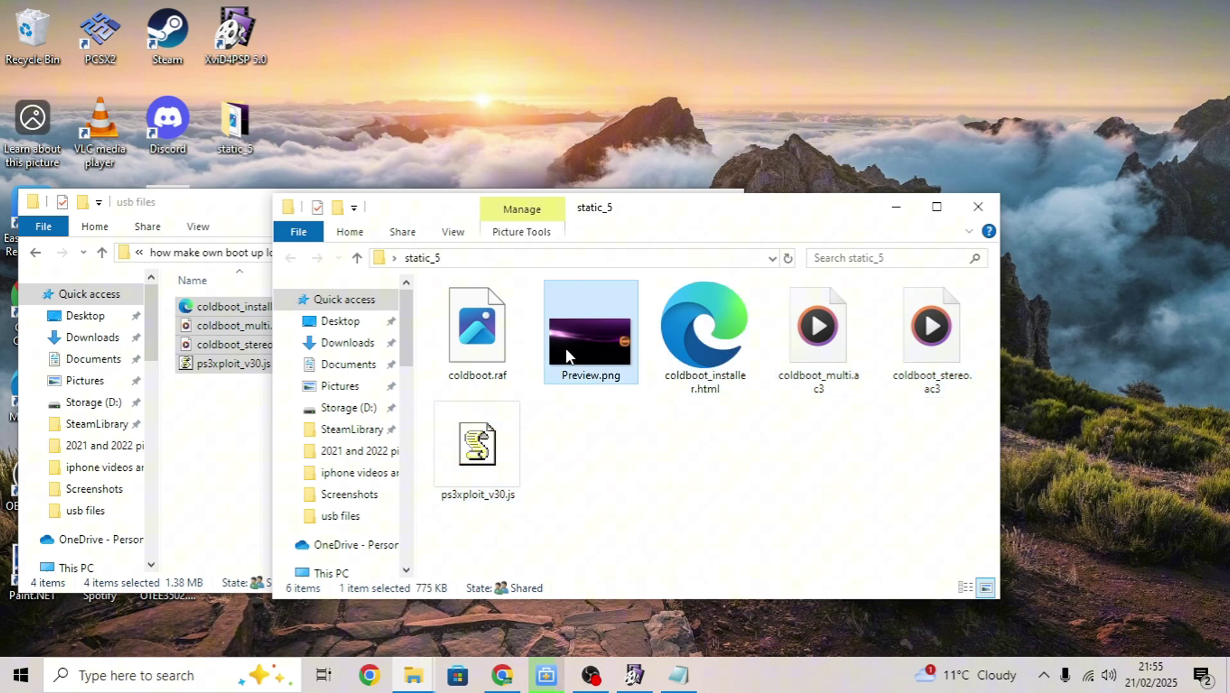
{"action": "double_click", "coordinate": [567, 352]}
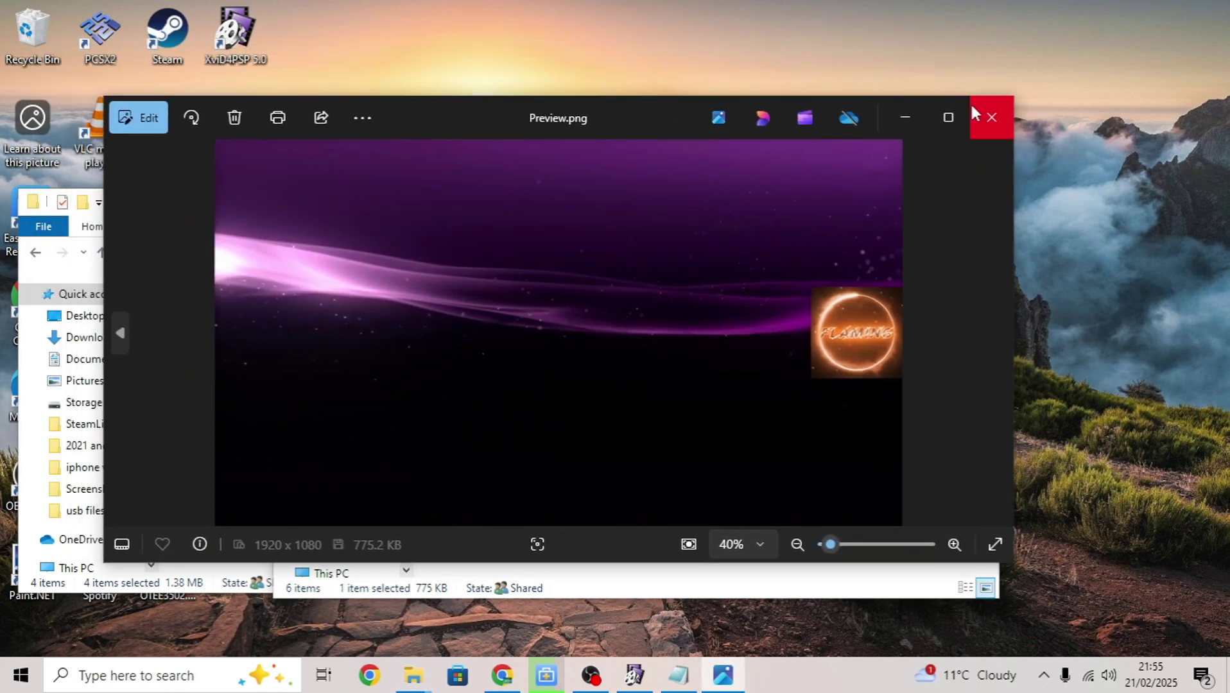
{"action": "left_click", "coordinate": [972, 113]}
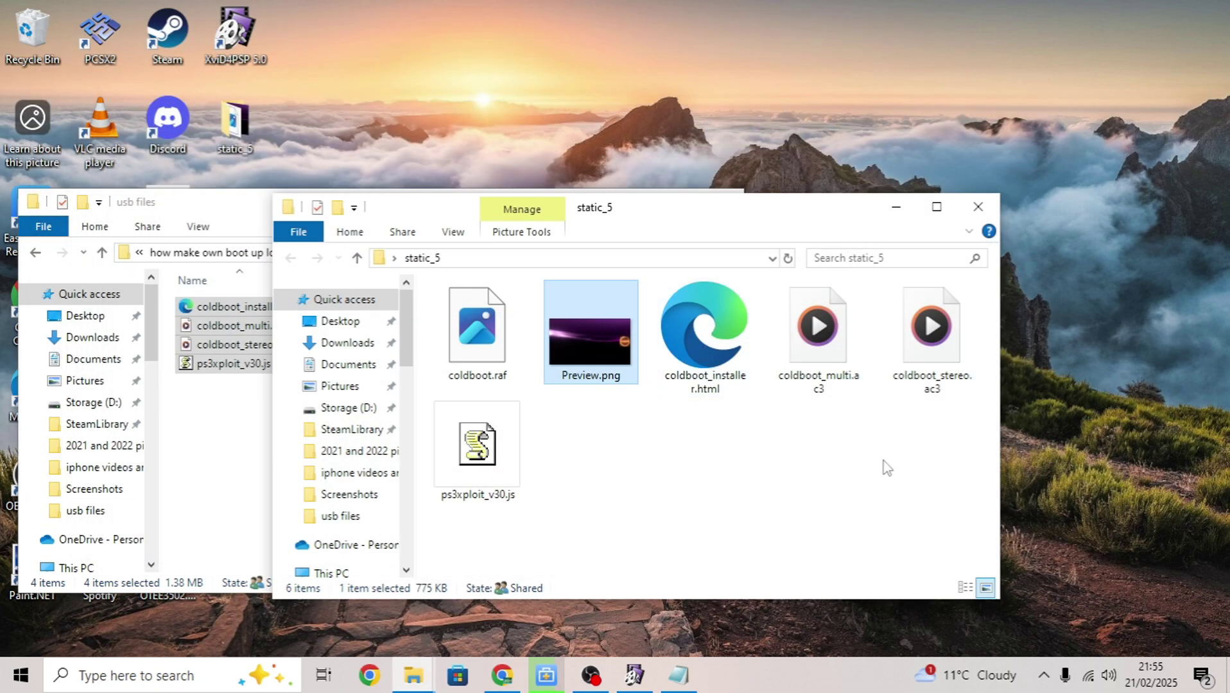
Check in This PC that the PS3 USB (E:) drive's file system is FAT32
{"action": "left_click_drag", "start_coordinate": [525, 224], "coordinate": [861, 195]}
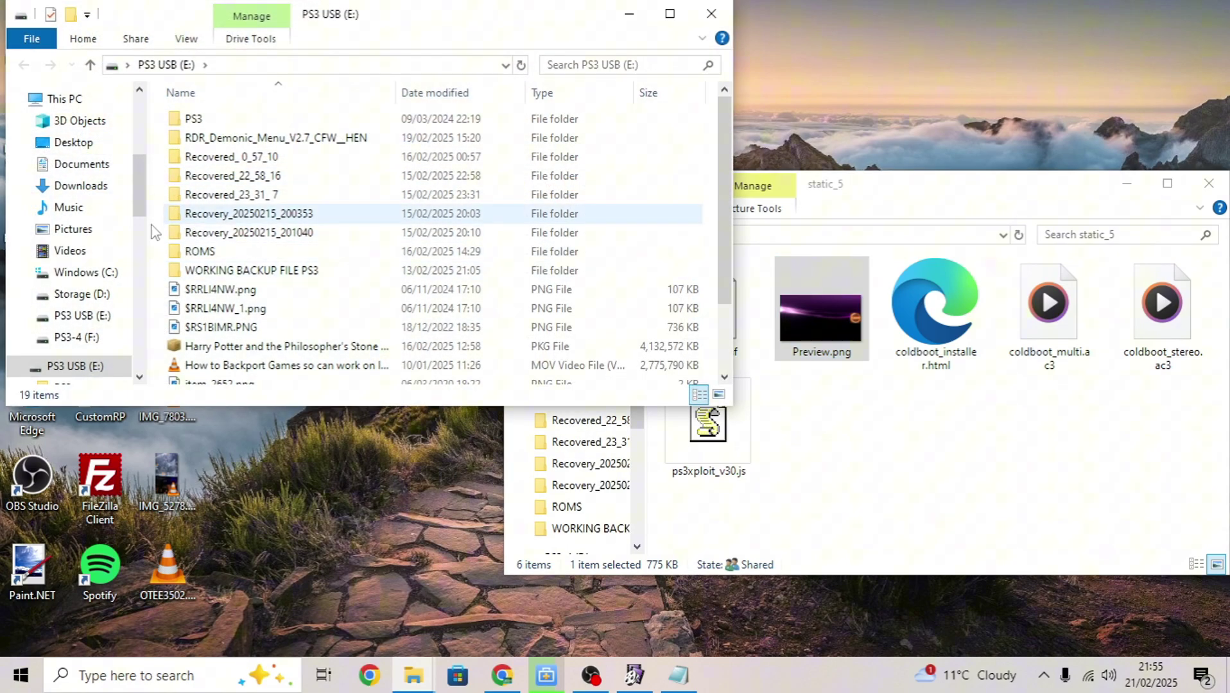
{"action": "left_click", "coordinate": [58, 98]}
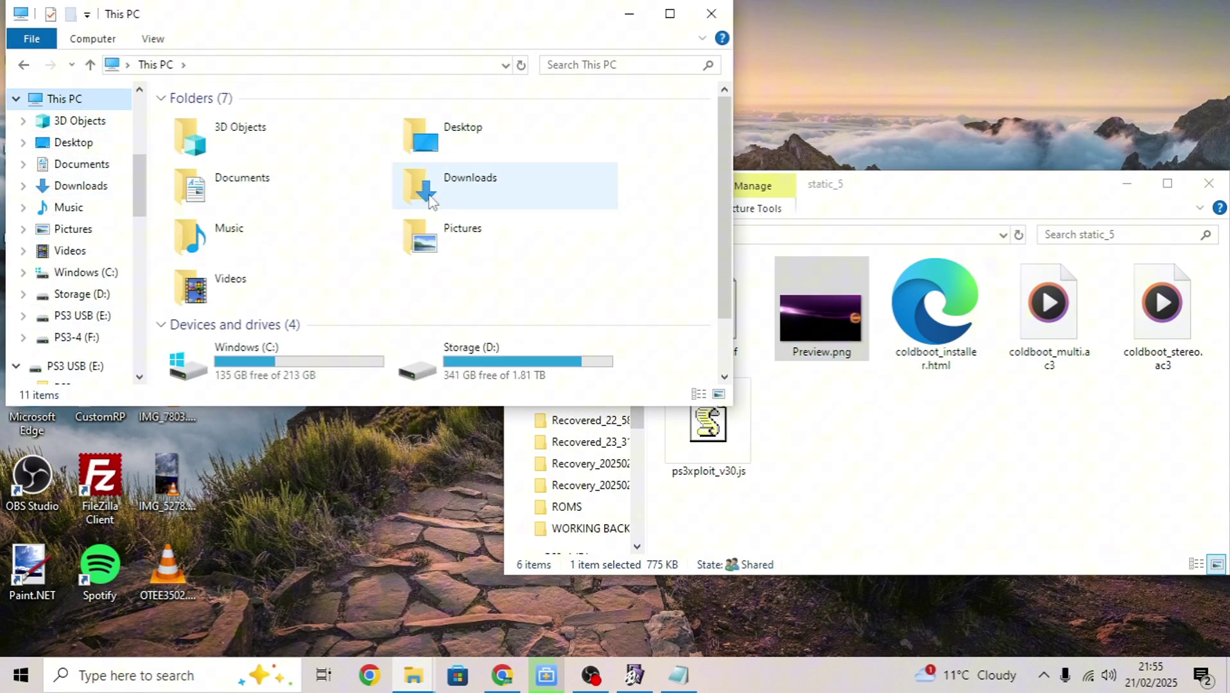
{"action": "scroll", "coordinate": [430, 201], "scroll_direction": "down", "scroll_amount": 1}
{"action": "left_click_drag", "start_coordinate": [425, 21], "coordinate": [388, 145]}
{"action": "right_click", "coordinate": [254, 472]}
{"action": "left_click", "coordinate": [294, 461]}
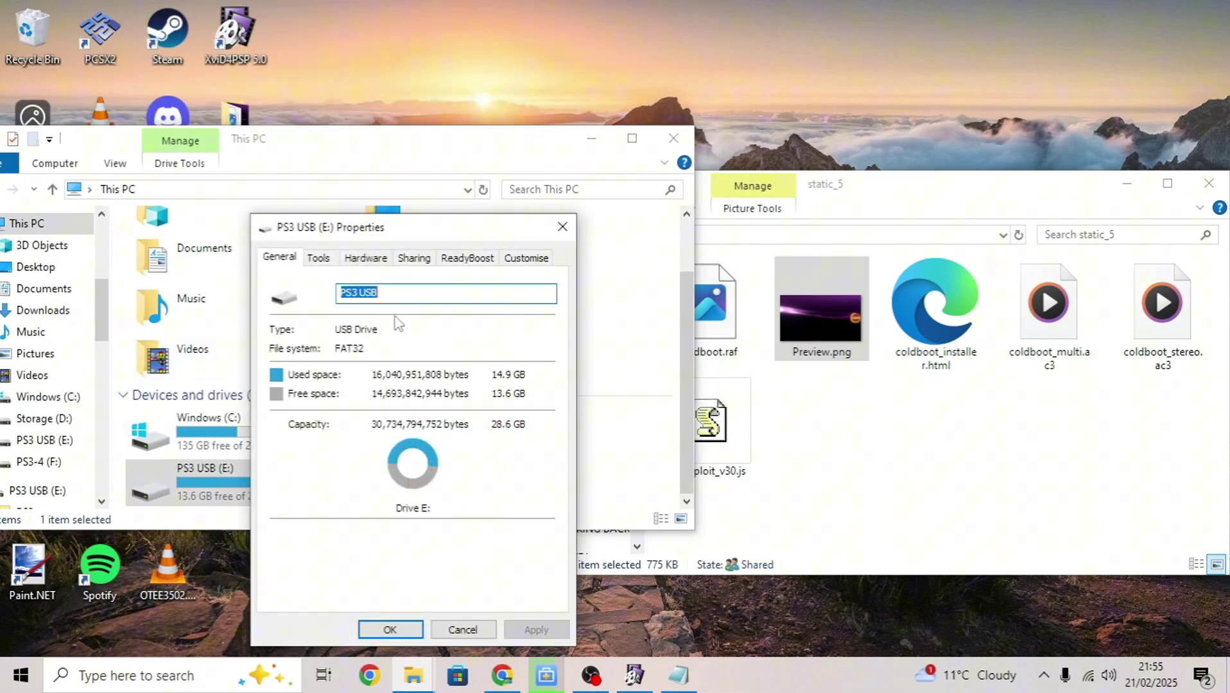
{"action": "left_click_drag", "start_coordinate": [368, 231], "coordinate": [305, 196]}
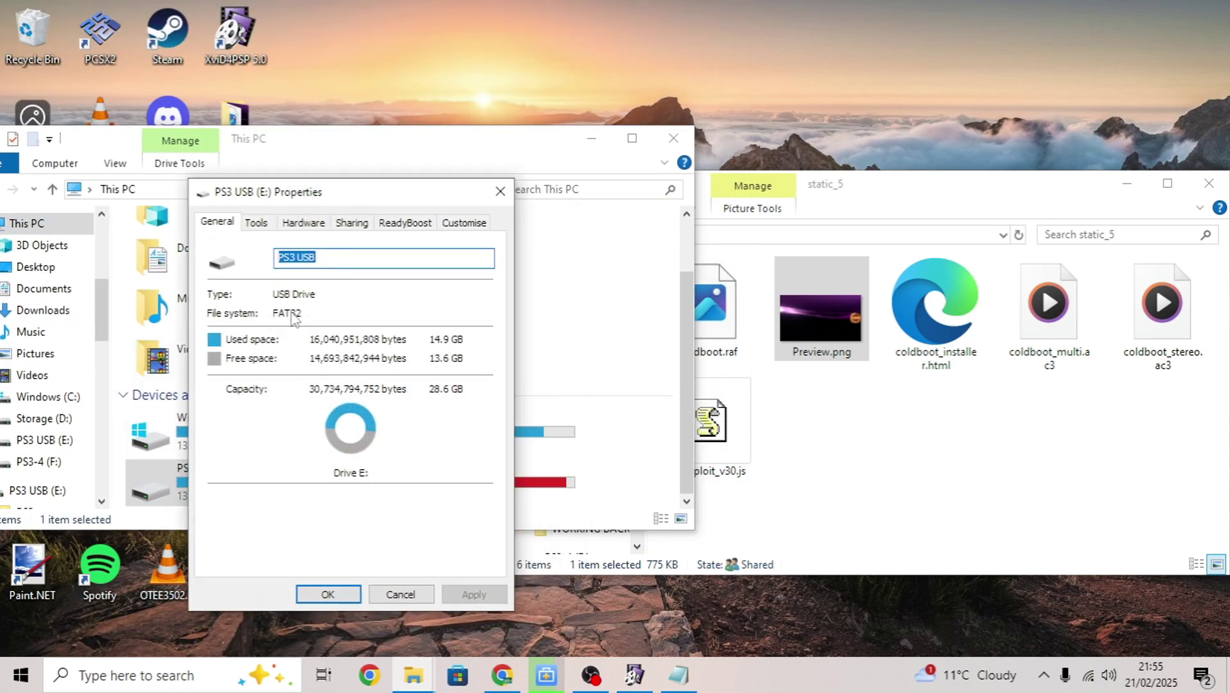
{"action": "left_click", "coordinate": [500, 191]}
Open the PS3 USB drive and copy all six coldboot files from static_5
{"action": "double_click", "coordinate": [245, 482]}
{"action": "scroll", "coordinate": [642, 270], "scroll_direction": "down", "scroll_amount": 3}
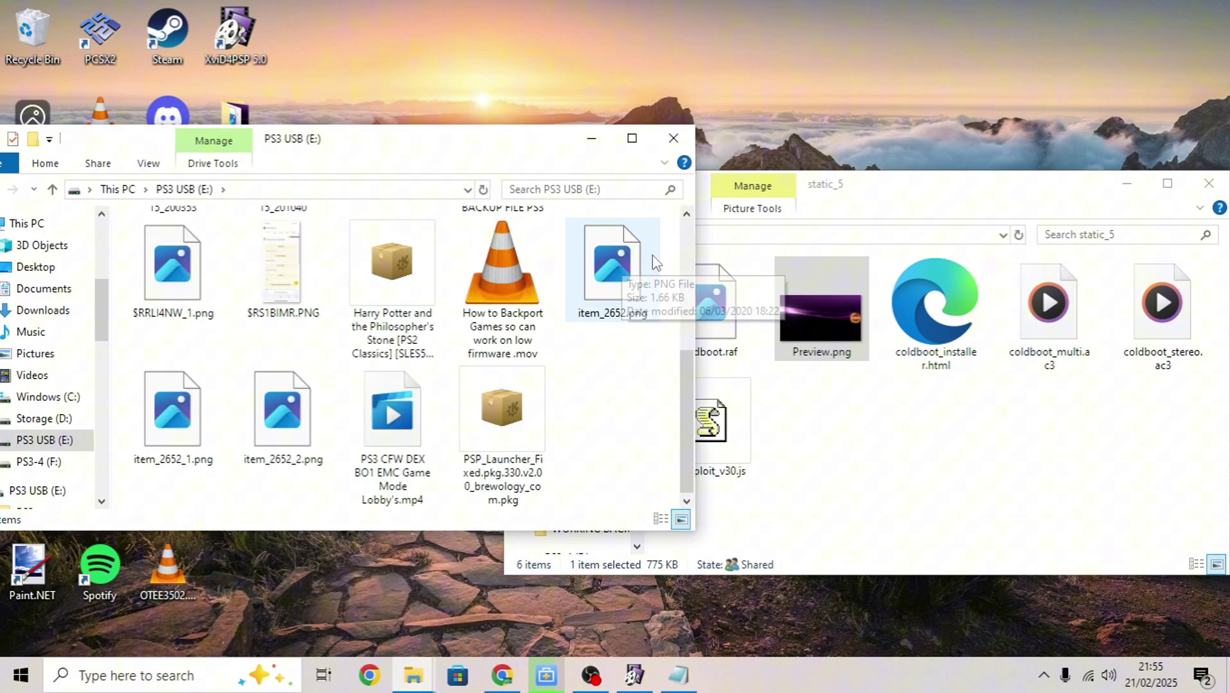
{"action": "left_click_drag", "start_coordinate": [814, 201], "coordinate": [626, 163]}
{"action": "left_click", "coordinate": [997, 146]}
{"action": "left_click_drag", "start_coordinate": [836, 216], "coordinate": [203, 116]}
{"action": "right_click", "coordinate": [204, 116]}
{"action": "left_click", "coordinate": [275, 387]}
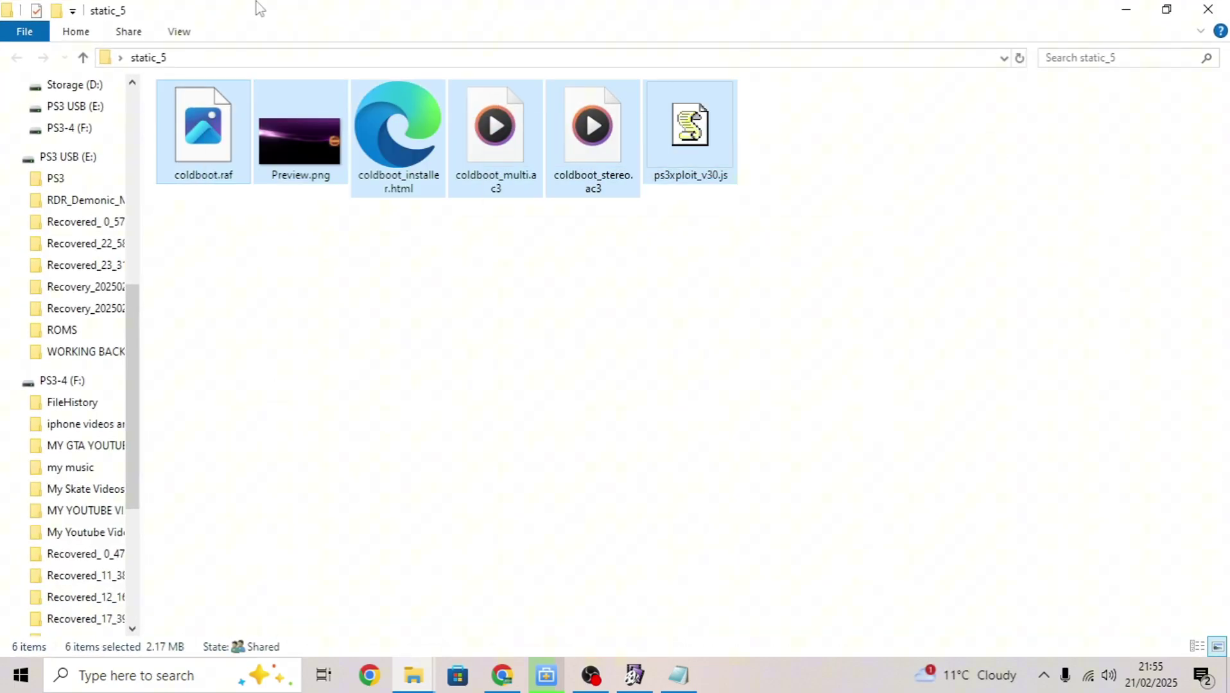
Paste the six files onto PS3 USB (E:) and close both folder windows
{"action": "double_click", "coordinate": [257, 7]}
{"action": "left_click", "coordinate": [573, 411]}
{"action": "right_click", "coordinate": [586, 412]}
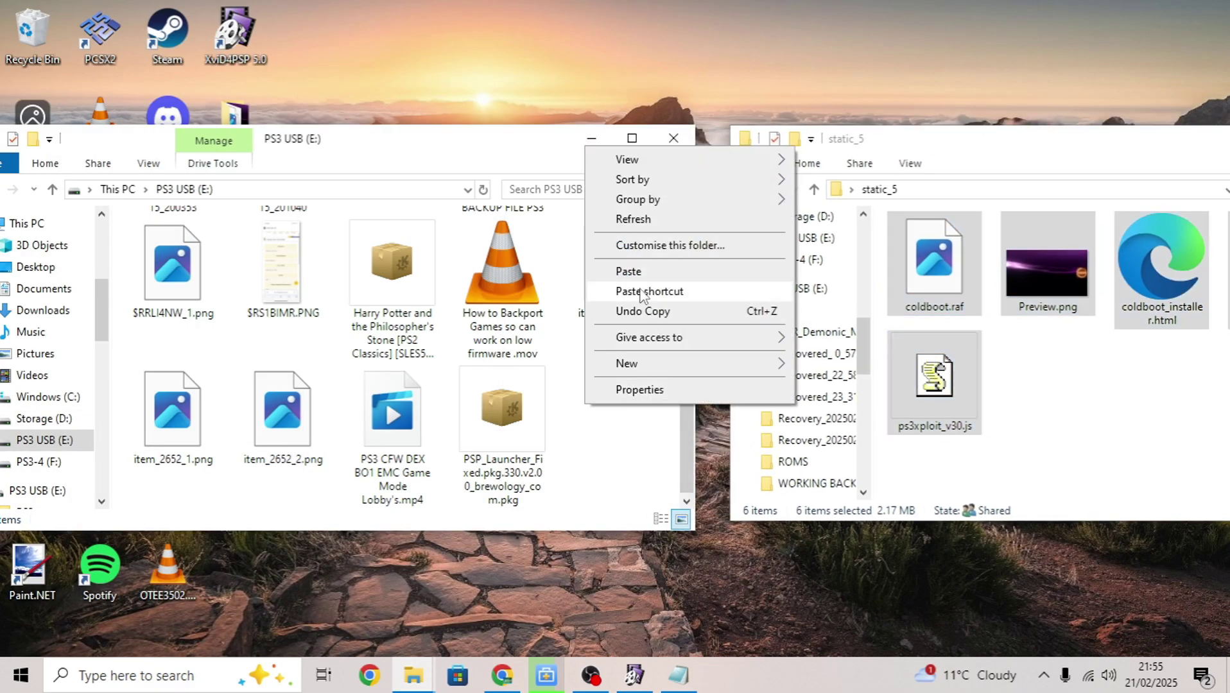
{"action": "left_click", "coordinate": [642, 271]}
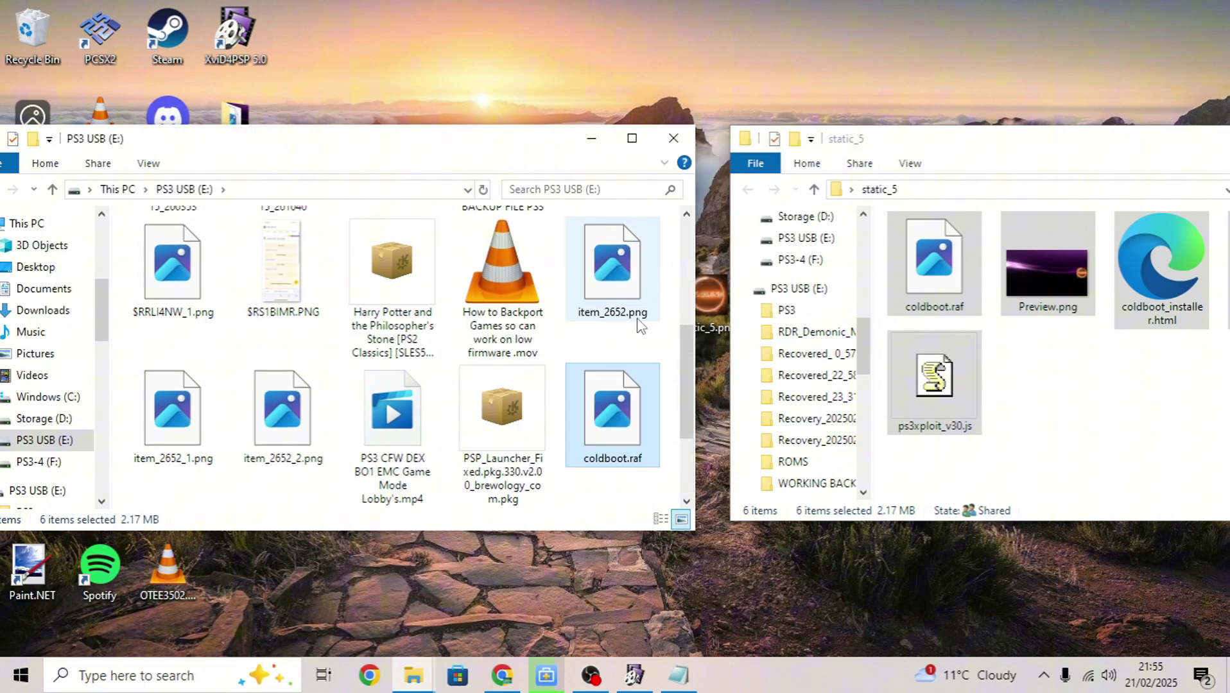
{"action": "left_click_drag", "start_coordinate": [689, 364], "coordinate": [689, 426]}
{"action": "left_click", "coordinate": [668, 411]}
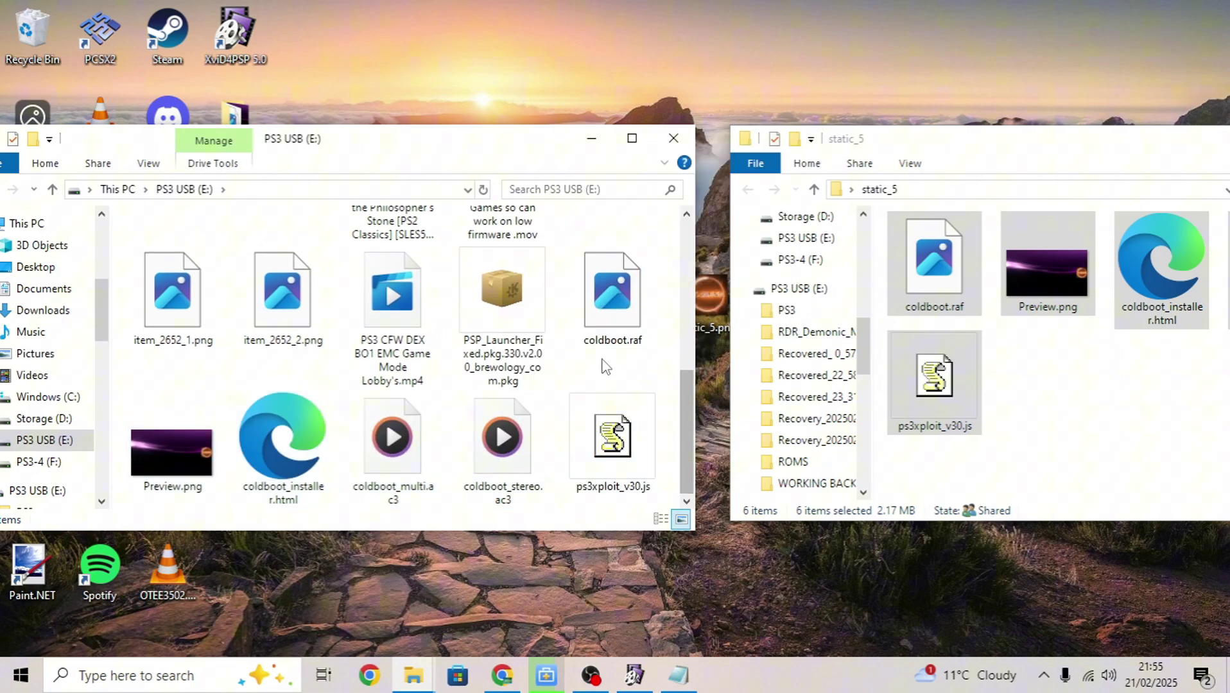
{"action": "left_click", "coordinate": [674, 138]}
{"action": "left_click_drag", "start_coordinate": [961, 141], "coordinate": [492, 151]}
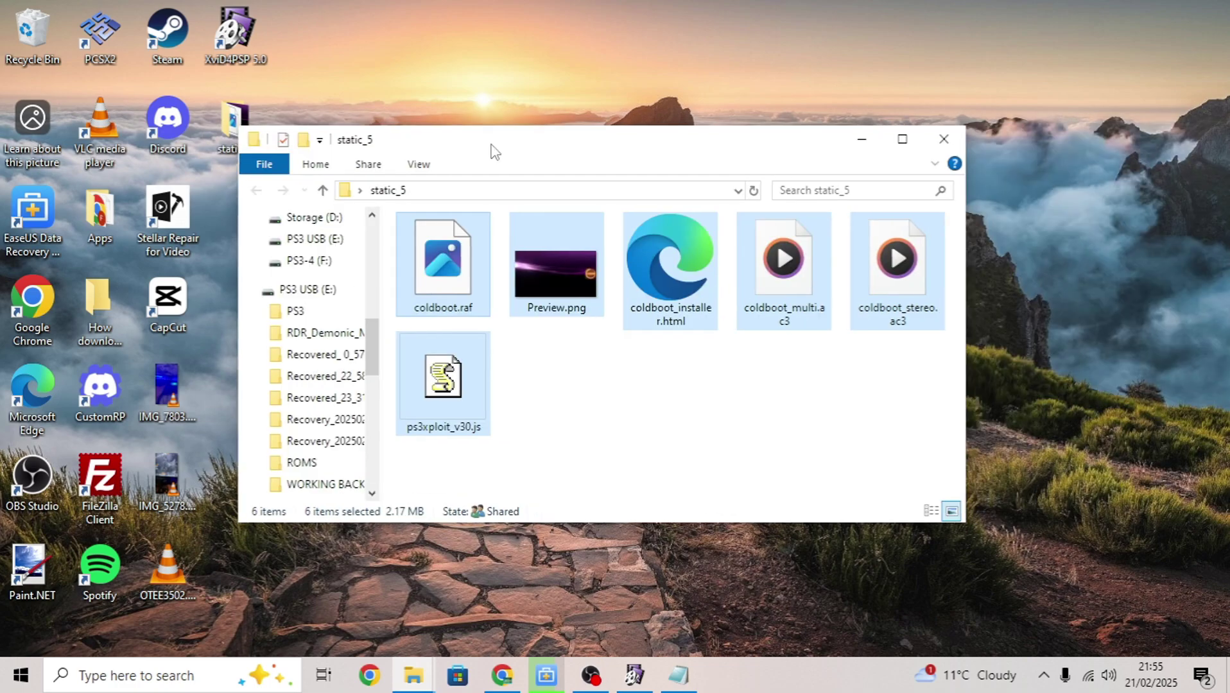
{"action": "left_click", "coordinate": [944, 137]}
Safely eject the USB drive from the notification area
{"action": "left_click", "coordinate": [1042, 668]}
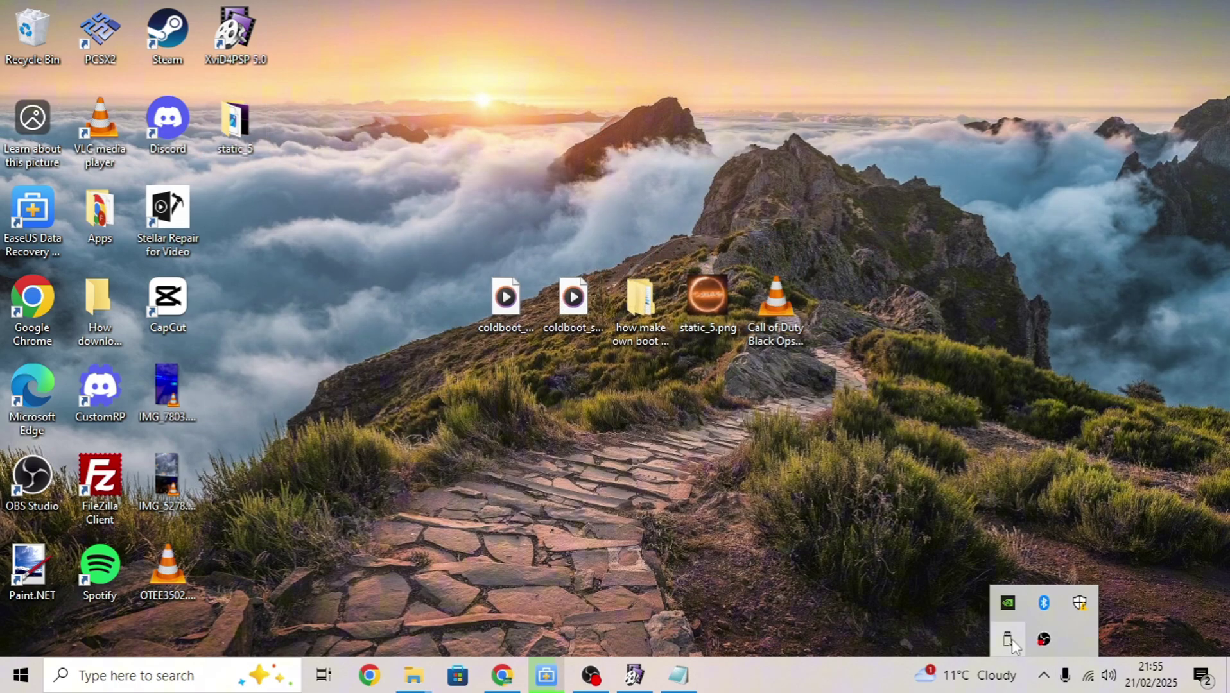
{"action": "left_click", "coordinate": [1008, 639]}
{"action": "left_click", "coordinate": [1049, 610]}
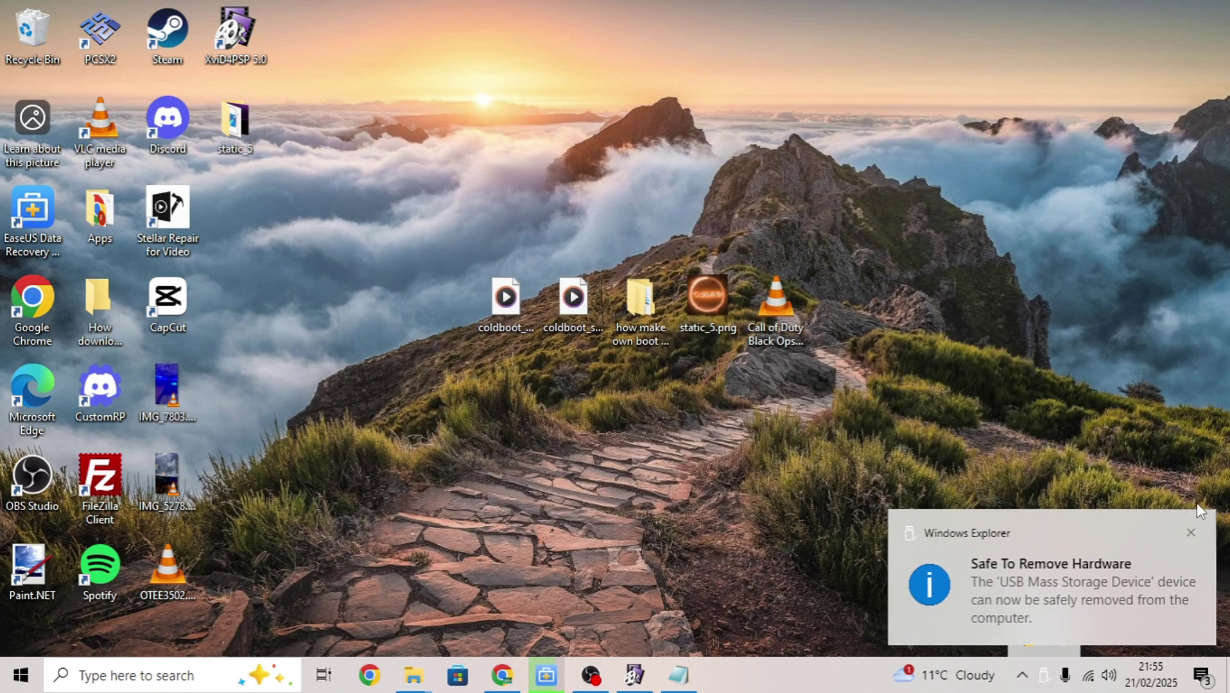
{"action": "left_click", "coordinate": [1191, 532]}
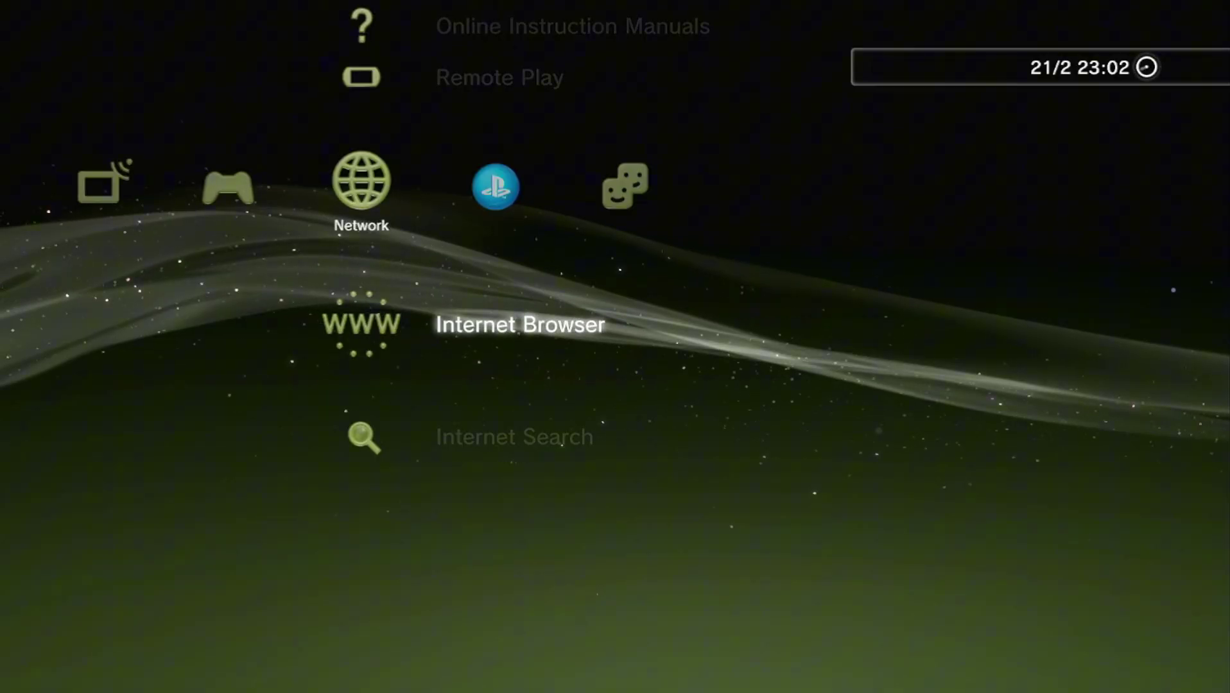
Launch the Internet Browser and go to ps3xploit.me
{"action": "key", "text": "Return"}
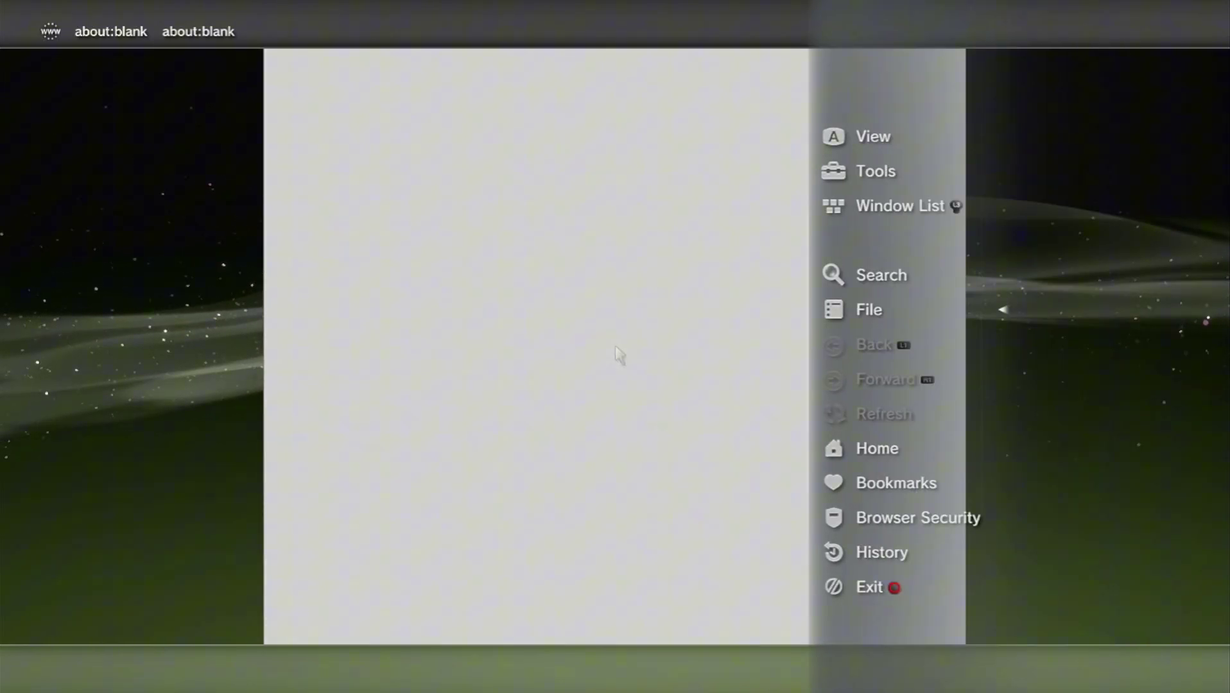
{"action": "key", "text": "ctrl+l"}
{"action": "key", "text": "BackSpace"}
{"action": "key", "text": "BackSpace"}
{"action": "key", "text": "BackSpace"}
{"action": "key", "text": "BackSpace"}
{"action": "key", "text": "BackSpace"}
{"action": "key", "text": "BackSpace"}
{"action": "key", "text": "BackSpace"}
{"action": "key", "text": "BackSpace"}
{"action": "key", "text": "BackSpace"}
{"action": "key", "text": "BackSpace"}
{"action": "key", "text": "BackSpace"}
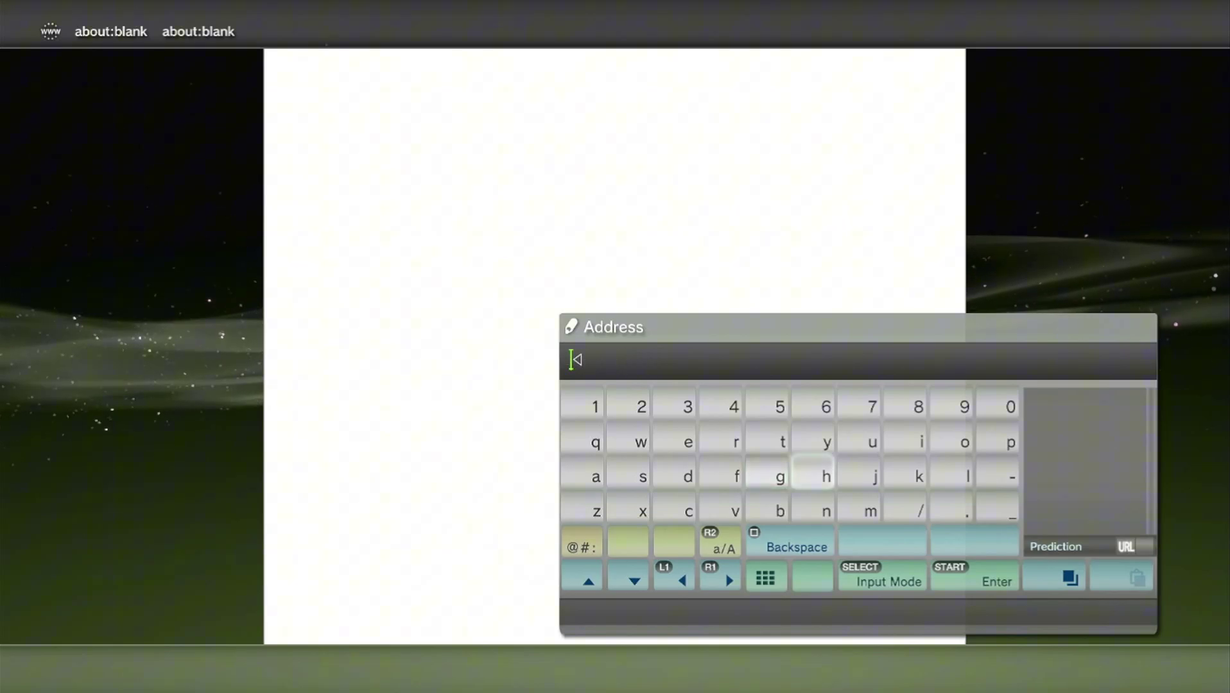
{"action": "type", "text": "ps3xploit.me"}
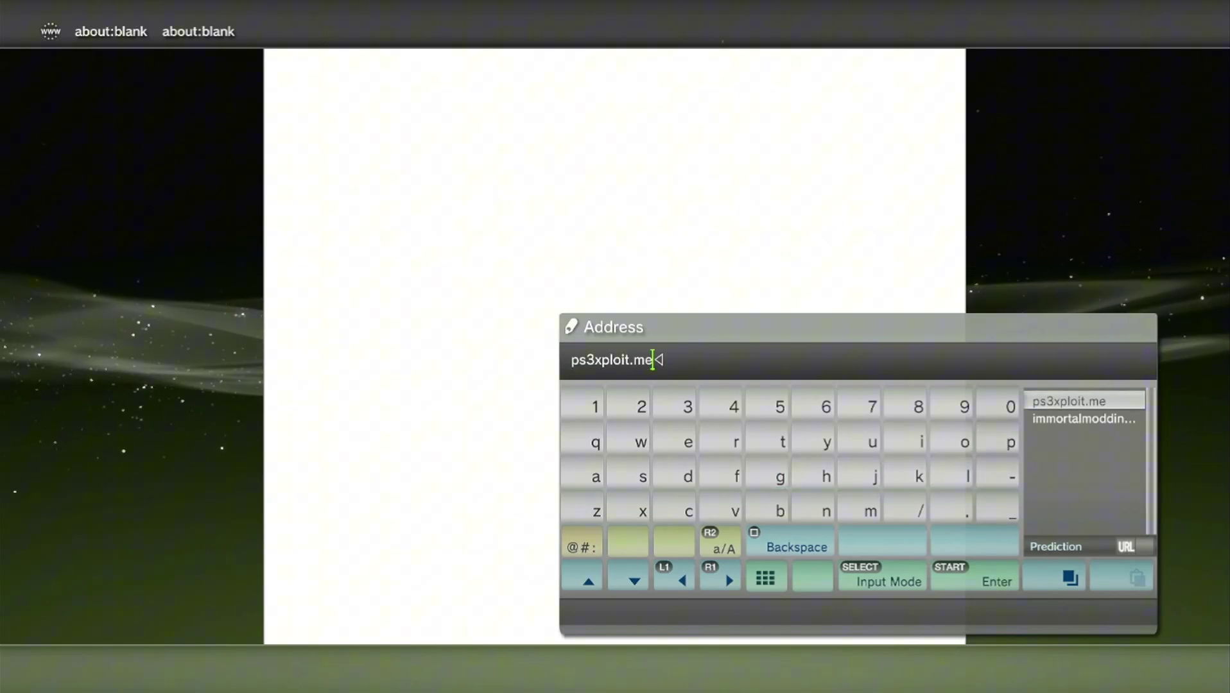
{"action": "key", "text": "Return"}
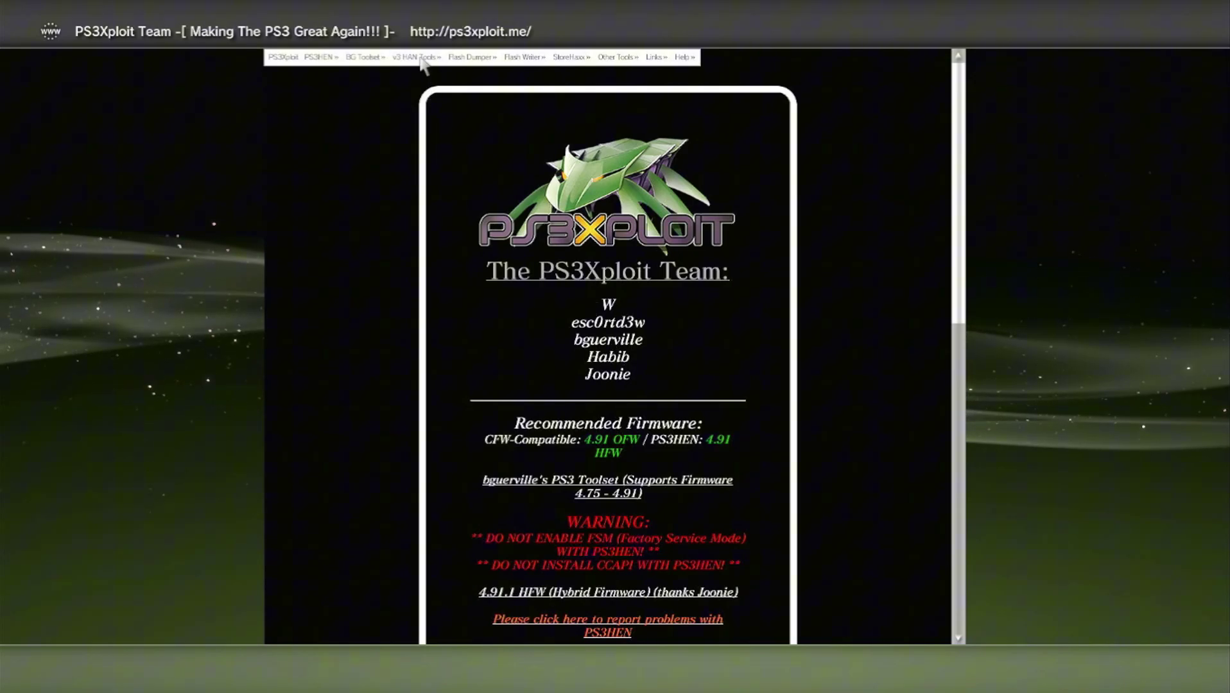
Run the Cold Boot Installer from v3 HAN Tools > * Extra Tools *
{"action": "mouse_move", "coordinate": [416, 57]}
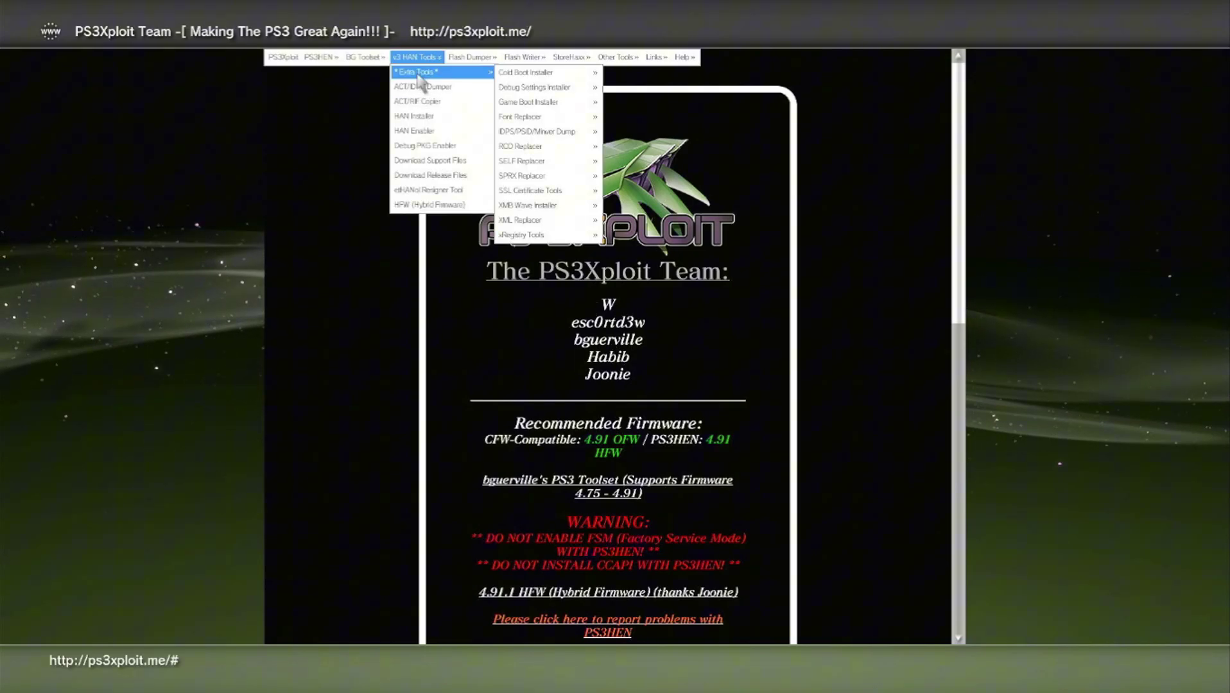
{"action": "mouse_move", "coordinate": [505, 78]}
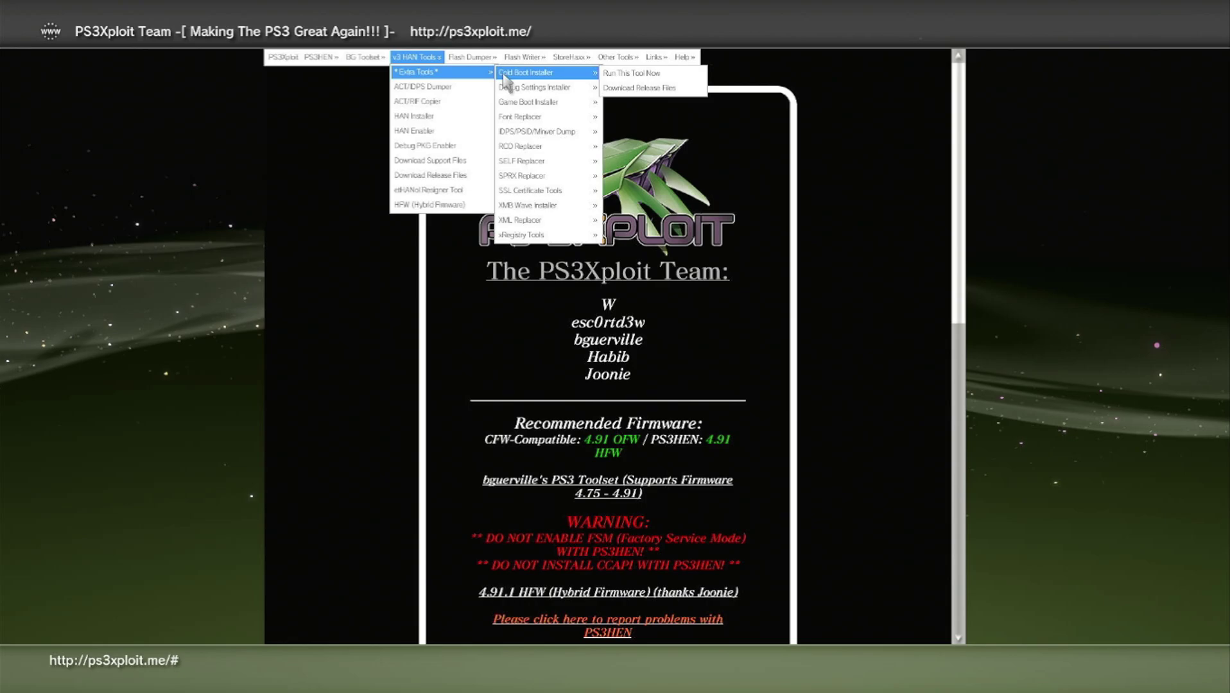
{"action": "left_click", "coordinate": [614, 74]}
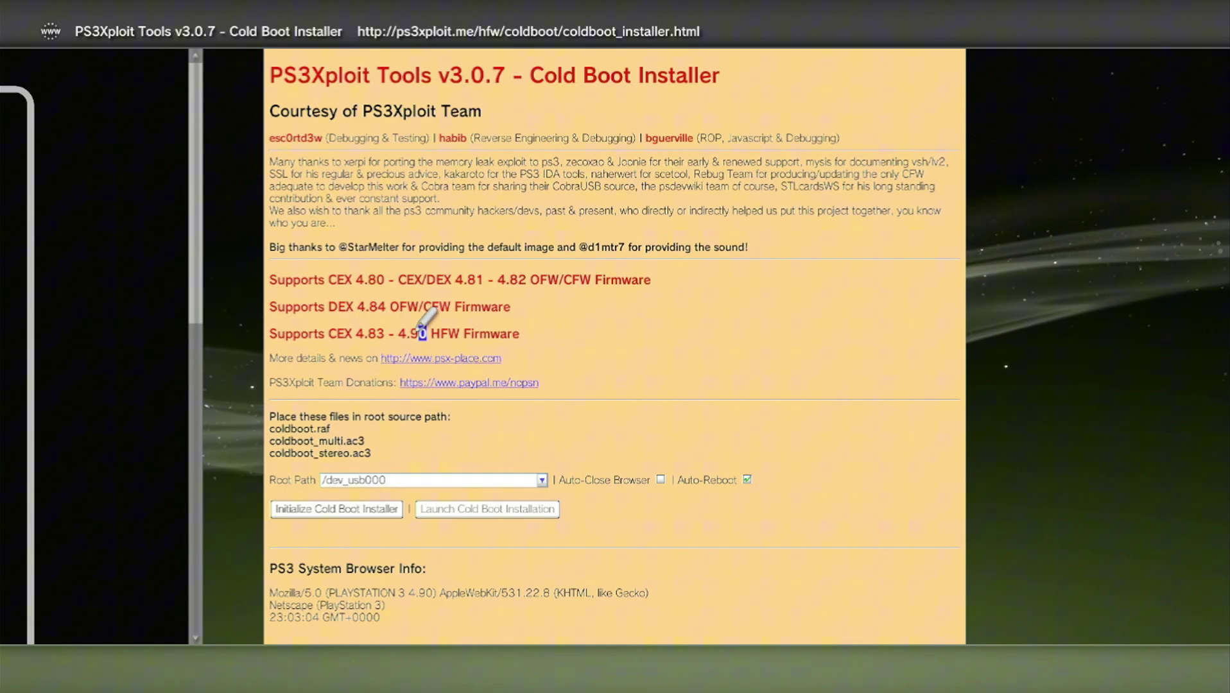
Keep the root path at /dev_usb000 and initialize the Cold Boot Installer
{"action": "left_click_drag", "start_coordinate": [427, 334], "coordinate": [337, 330]}
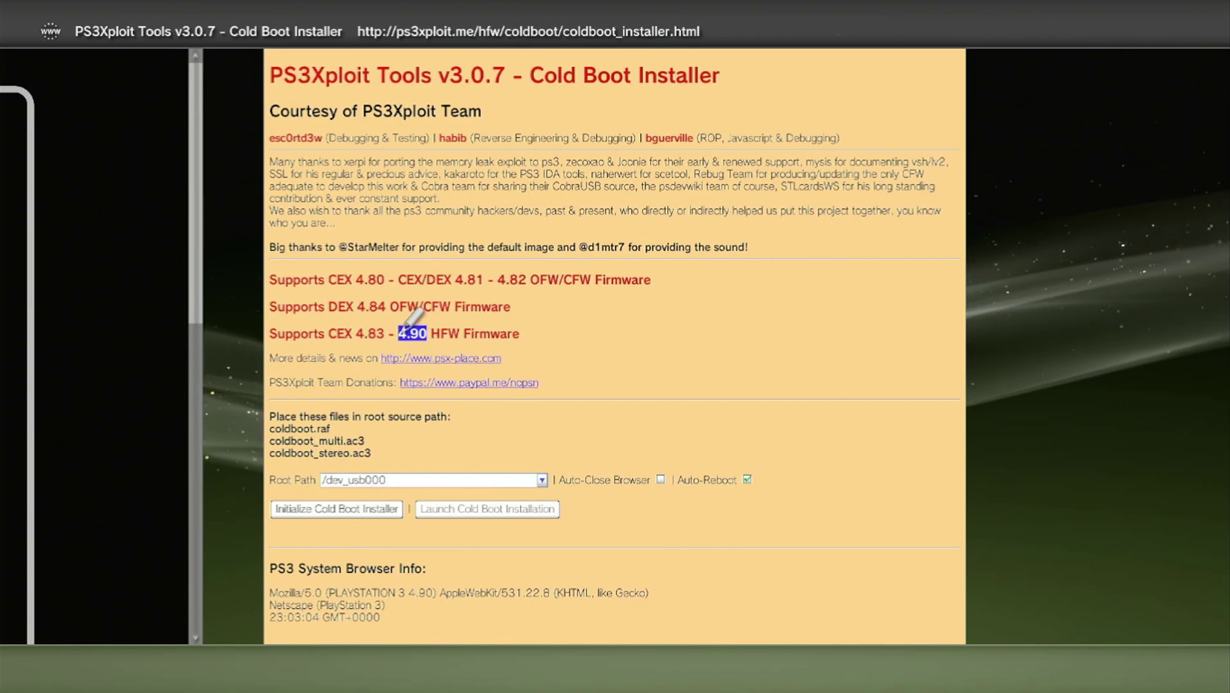
{"action": "key", "text": "Return"}
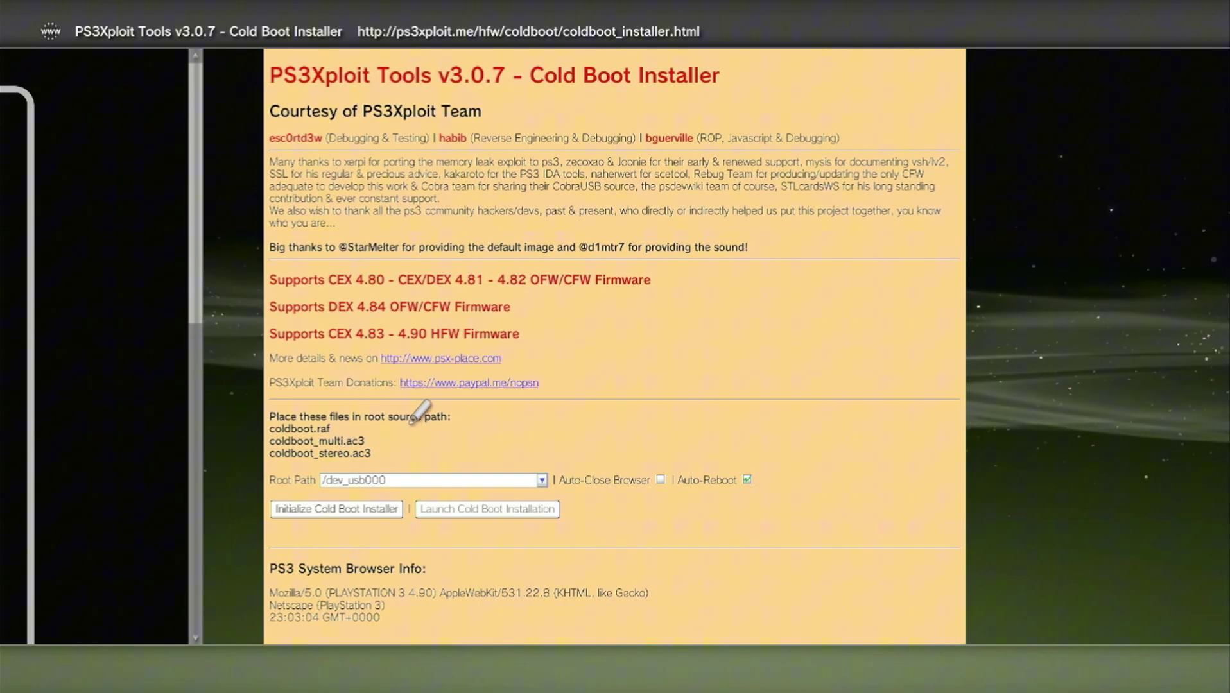
{"action": "left_click", "coordinate": [451, 486]}
{"action": "key", "text": "Down"}
{"action": "key", "text": "Return"}
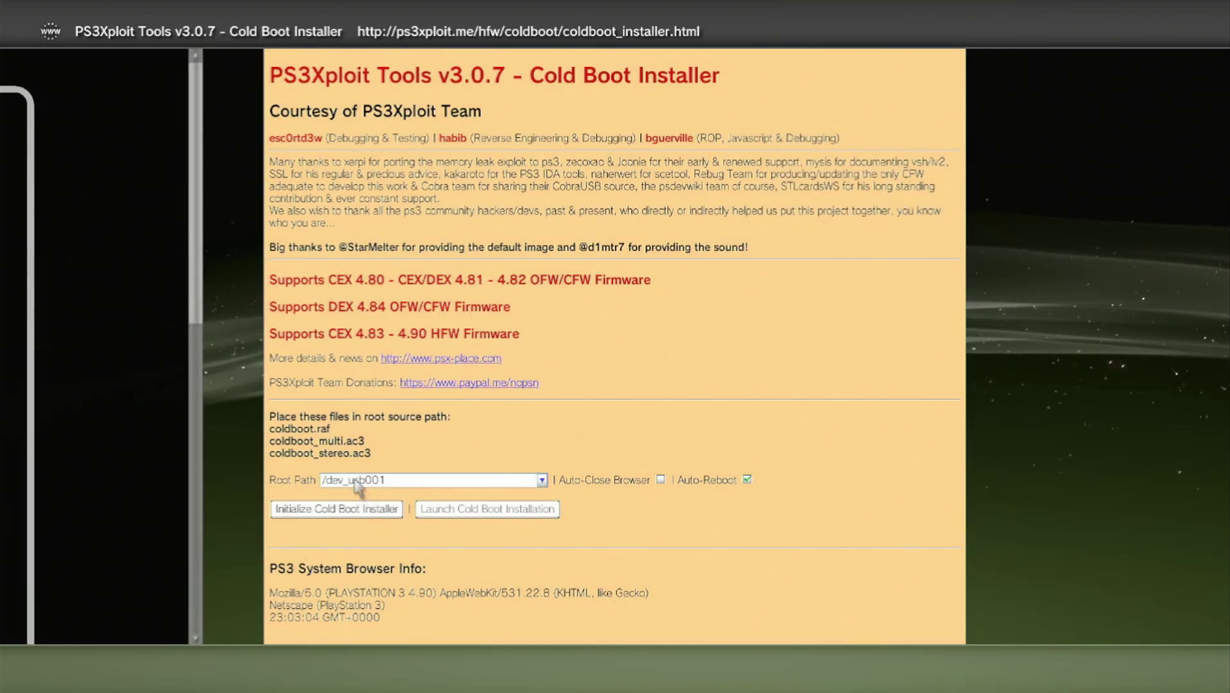
{"action": "left_click", "coordinate": [358, 485]}
{"action": "key", "text": "Up"}
{"action": "key", "text": "Return"}
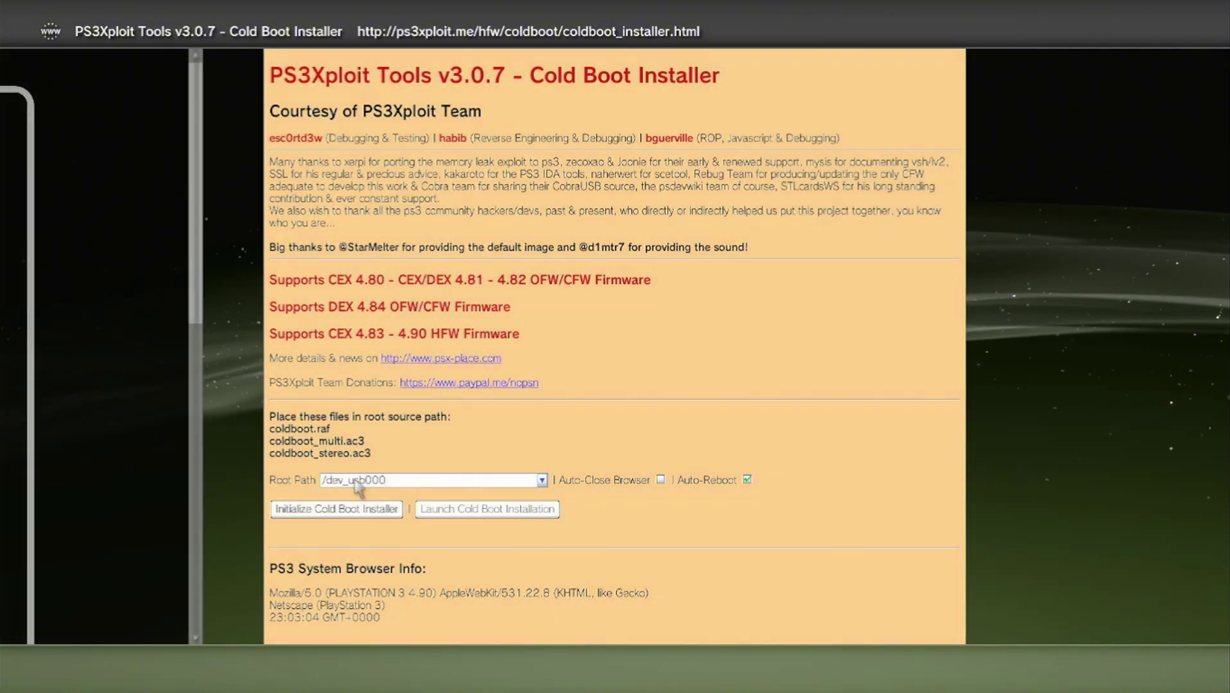
{"action": "left_click", "coordinate": [333, 511]}
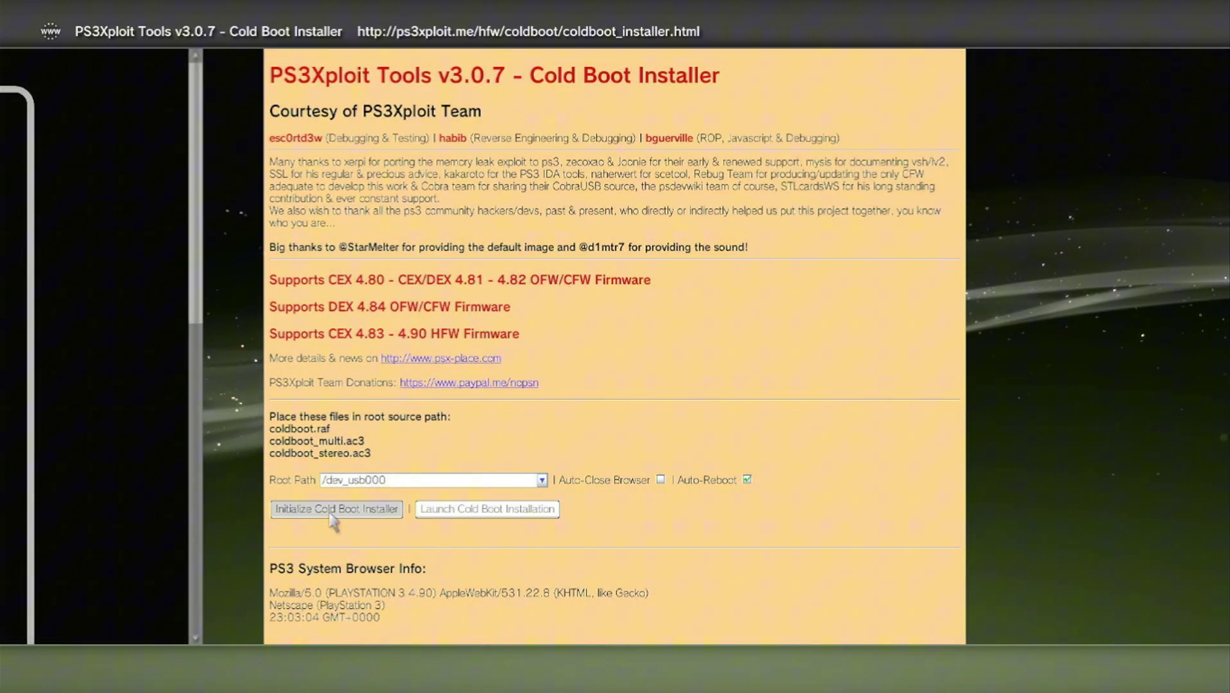
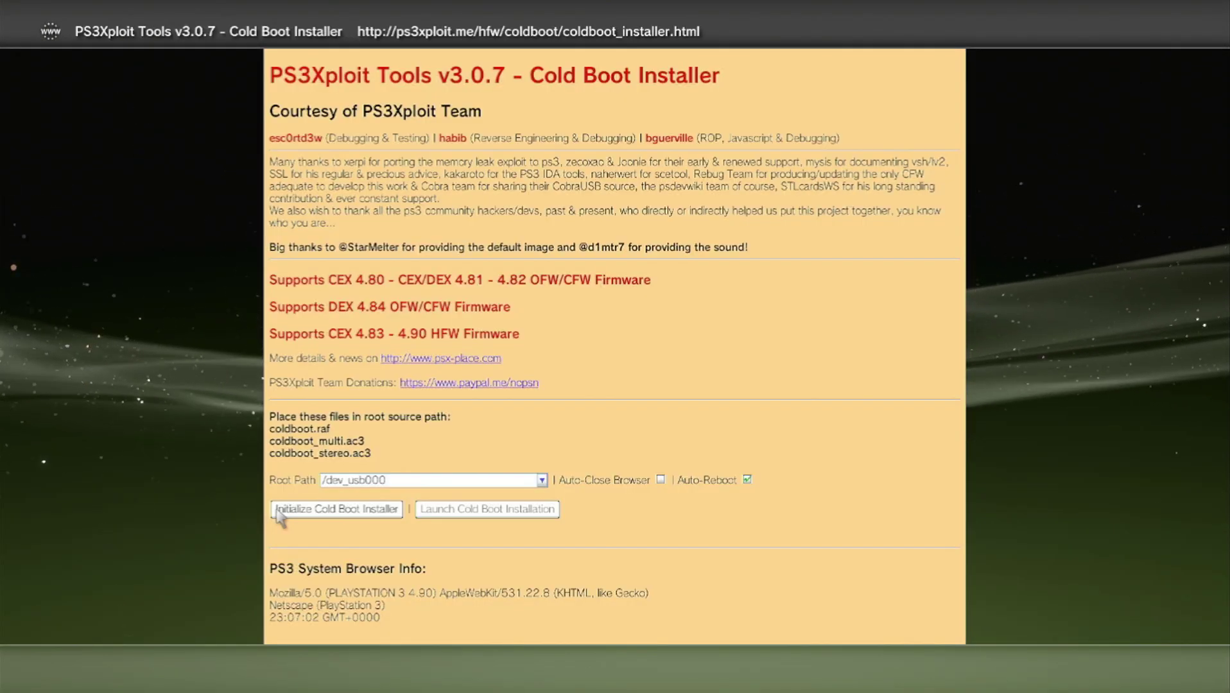
Initialize the PS3Xploit Cold Boot Installer using root path /dev_usb000
{"action": "left_click", "coordinate": [334, 510]}
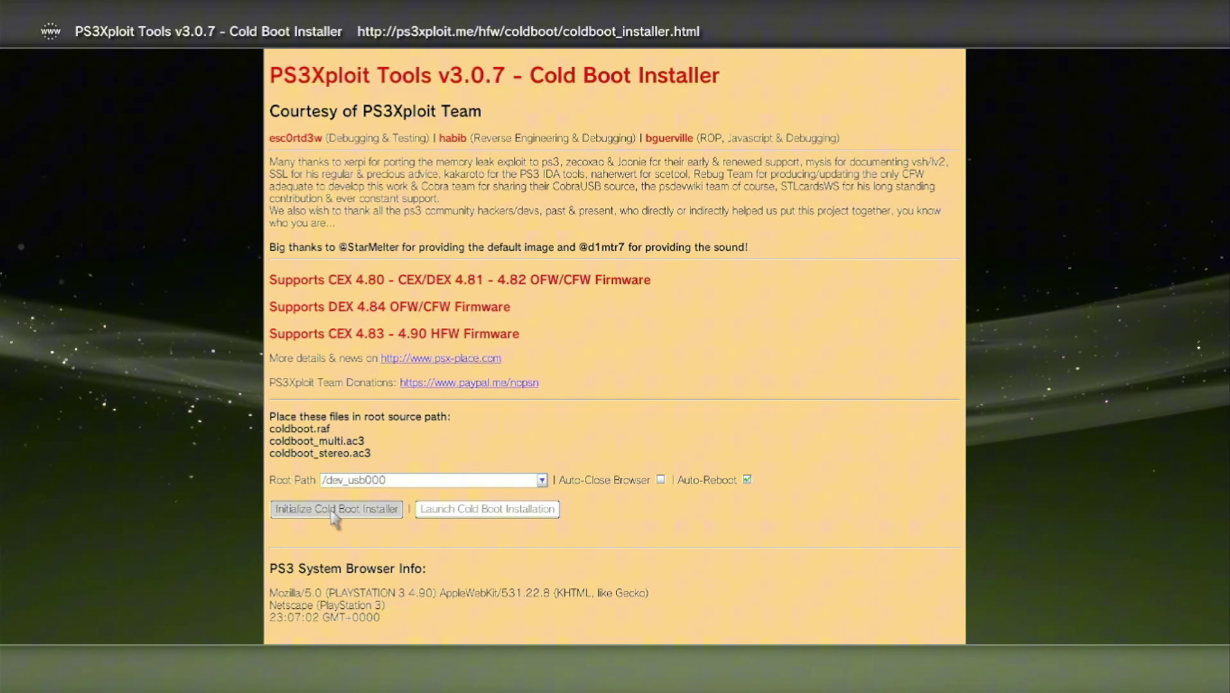